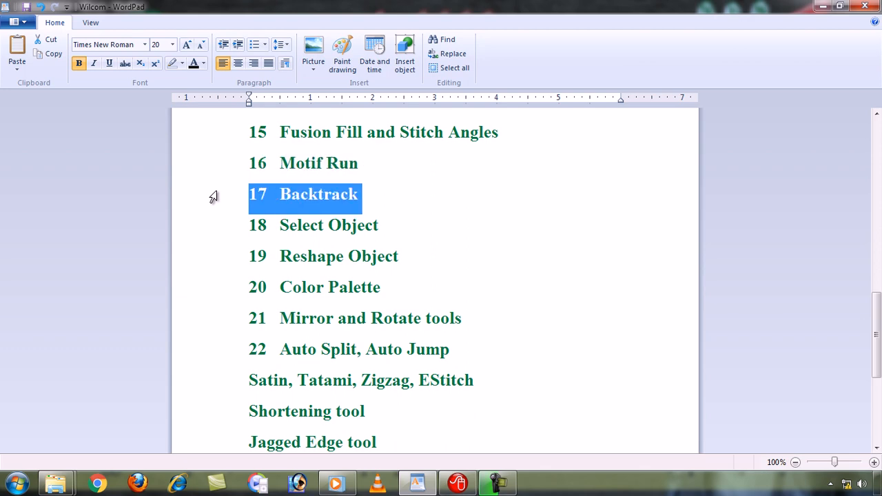
- Switch to Wilcom ES-65 Designer and draw a horizontal Run stitch line about 71 mm long above the green leaf shape
{"action": "left_click", "coordinate": [455, 483]}
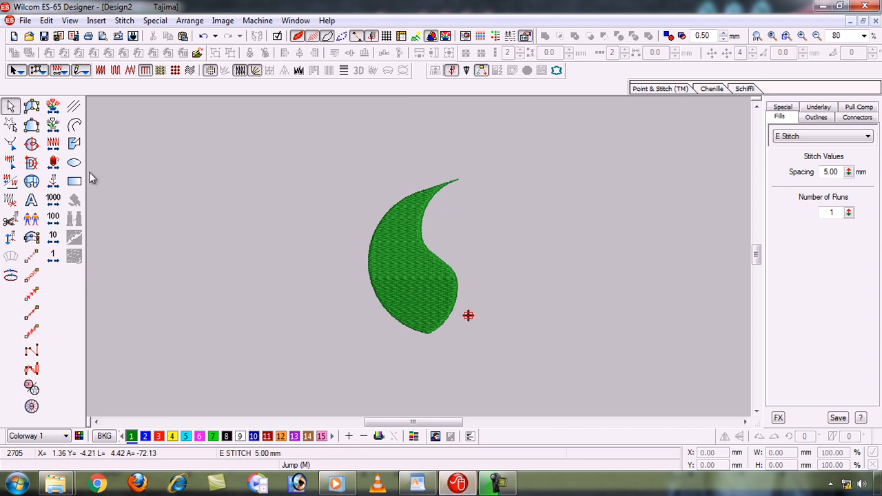
{"action": "left_click", "coordinate": [31, 257]}
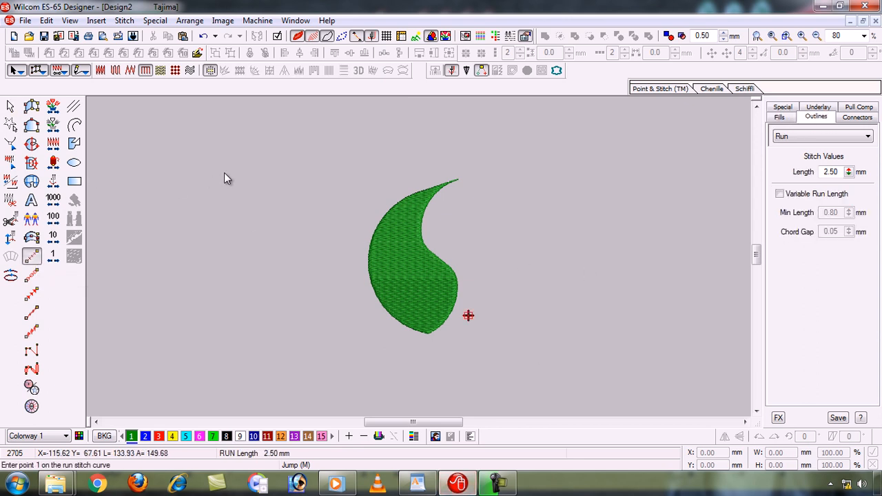
{"action": "left_click", "coordinate": [159, 155]}
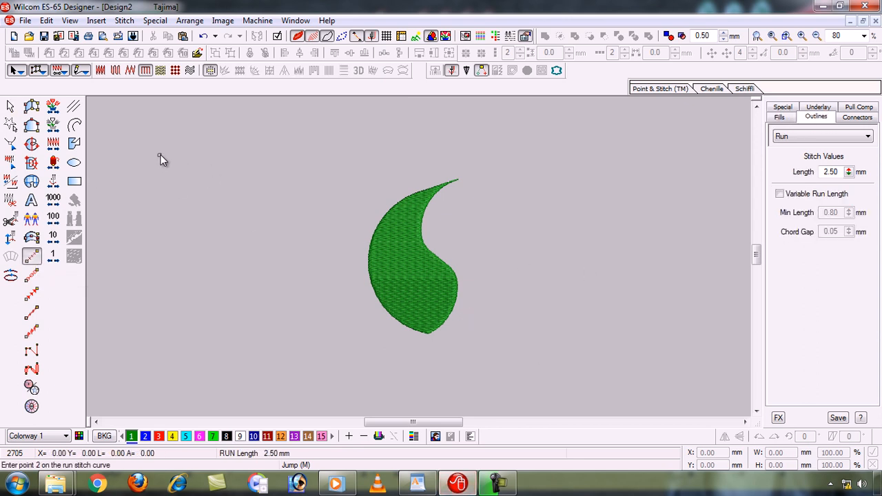
{"action": "left_click", "coordinate": [310, 155]}
{"action": "key", "text": "Return"}
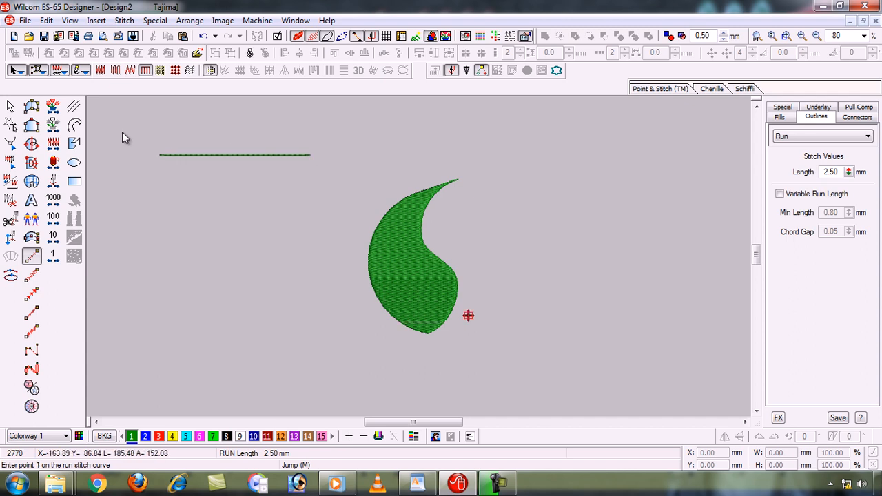
{"action": "key", "text": "b"}
{"action": "left_click", "coordinate": [327, 218]}
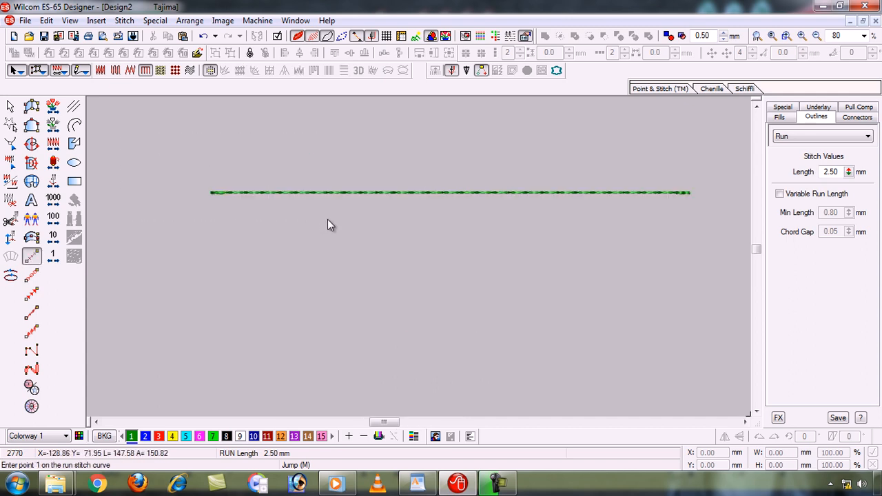
- Apply Backtrack / Repeat to the run line, try moving the backtracked line down about 3.6 mm, and undo the move
{"action": "left_click", "coordinate": [13, 107]}
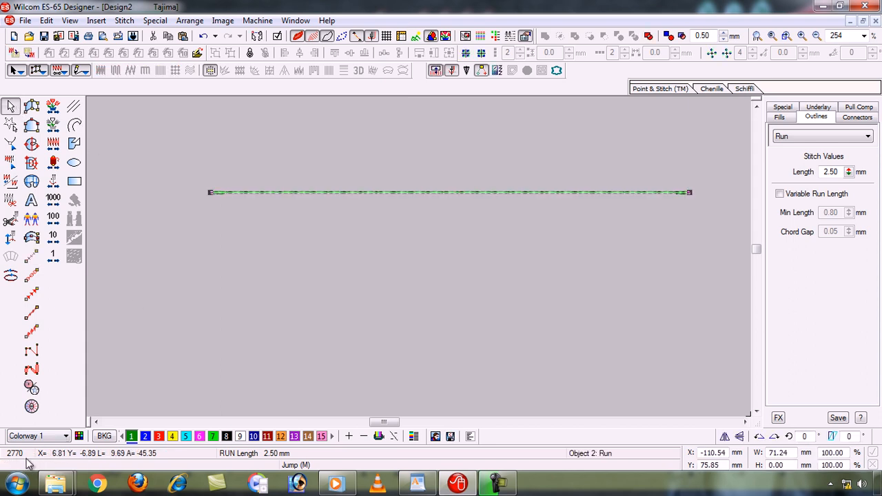
{"action": "left_click", "coordinate": [11, 277]}
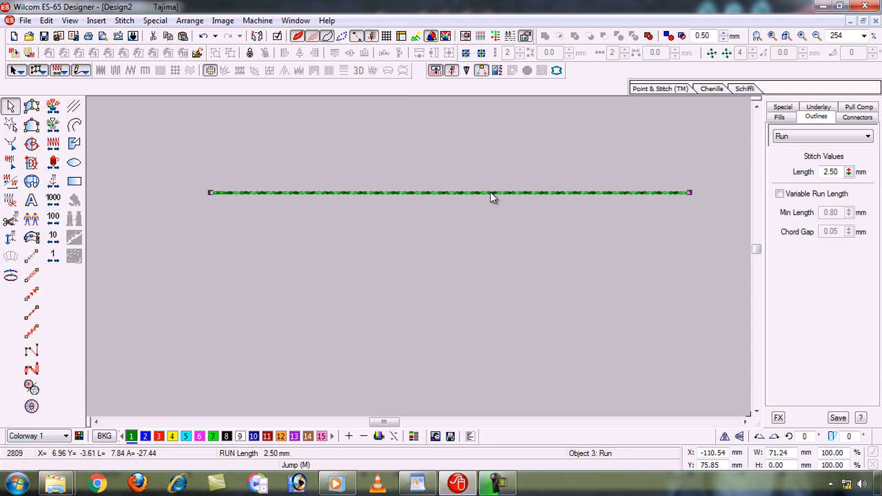
{"action": "left_click_drag", "start_coordinate": [490, 192], "coordinate": [490, 216]}
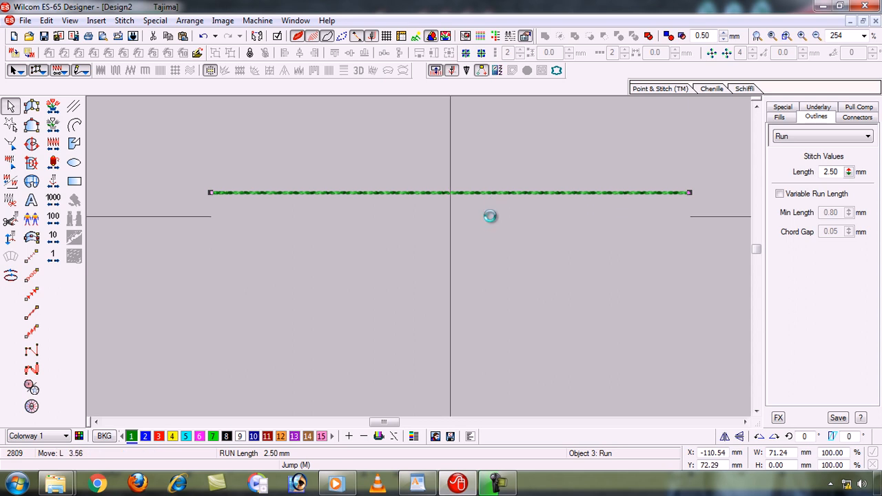
{"action": "key", "text": "ctrl+z"}
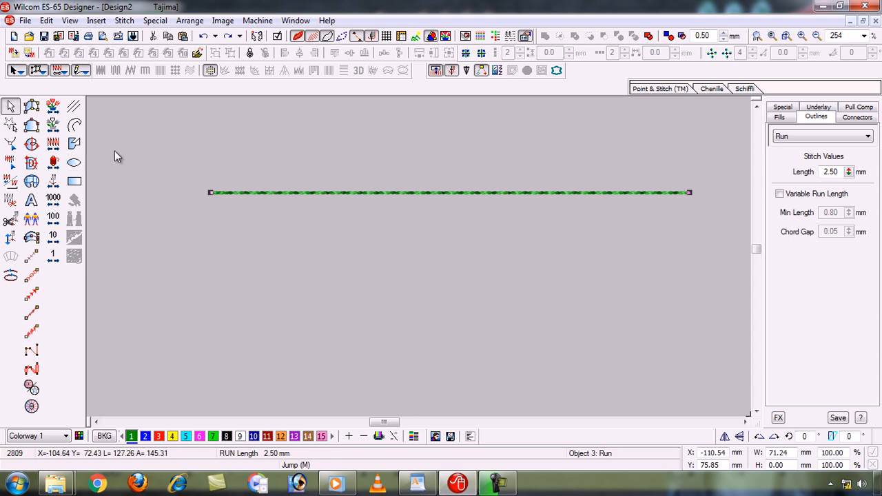
- Delete the run line together with its backtracked copy
{"action": "left_click_drag", "start_coordinate": [169, 160], "coordinate": [705, 287]}
{"action": "key", "text": "Delete"}
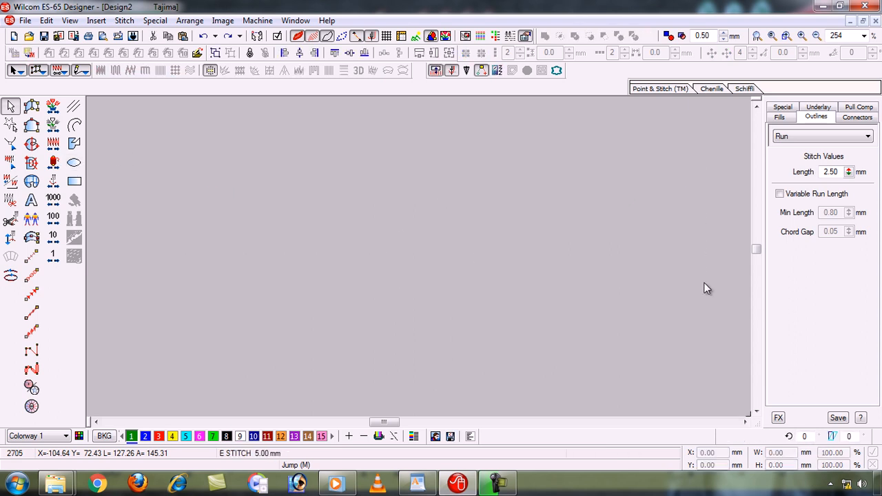
{"action": "key", "text": "0"}
{"action": "key", "text": "shift+z"}
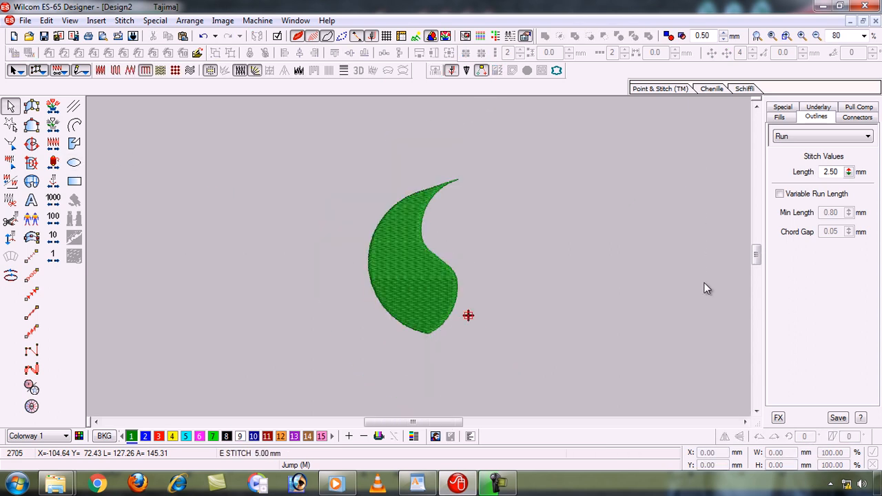
- Highlight the "18 Select Object" line in the WordPad topic list and return to Wilcom
{"action": "left_click", "coordinate": [416, 485]}
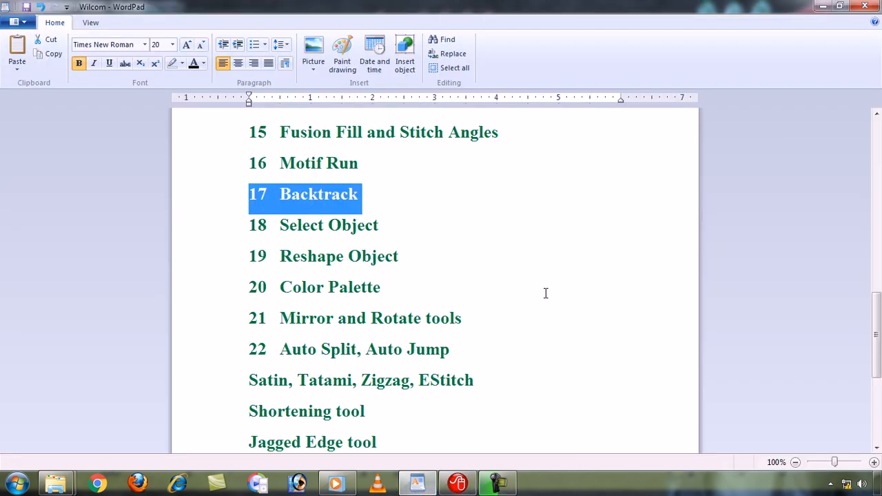
{"action": "left_click", "coordinate": [211, 230]}
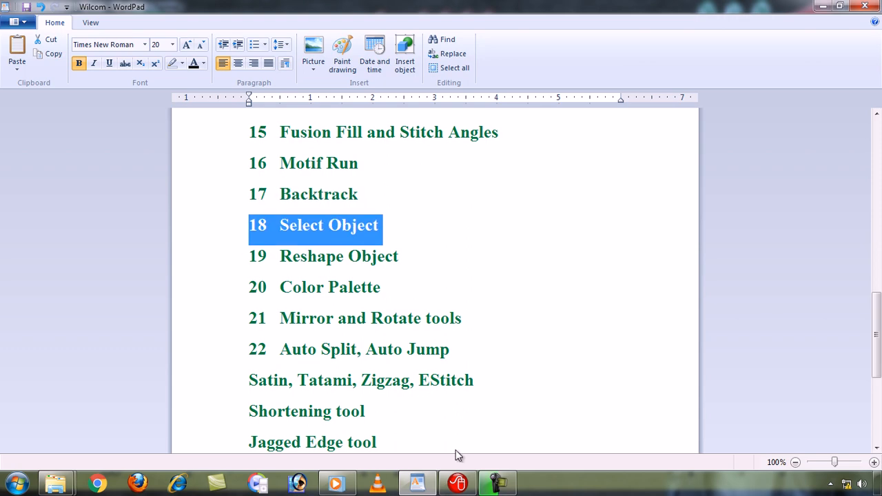
{"action": "left_click", "coordinate": [458, 484]}
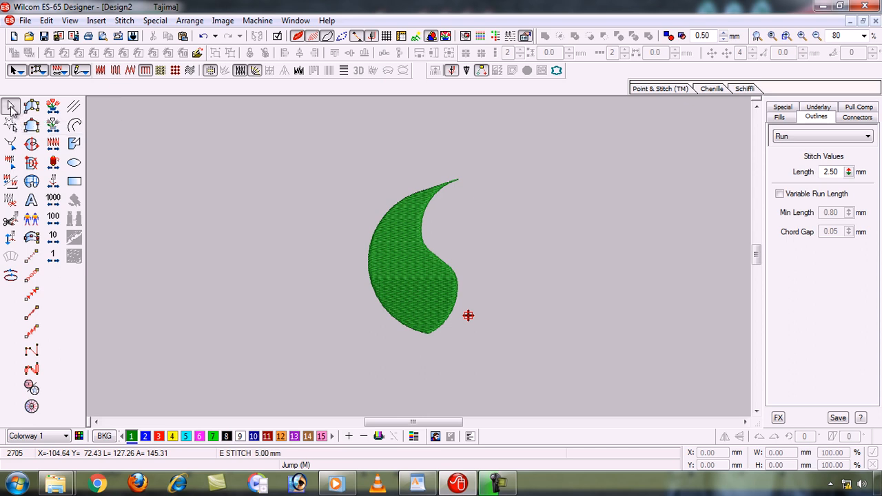
{"action": "left_click", "coordinate": [34, 109]}
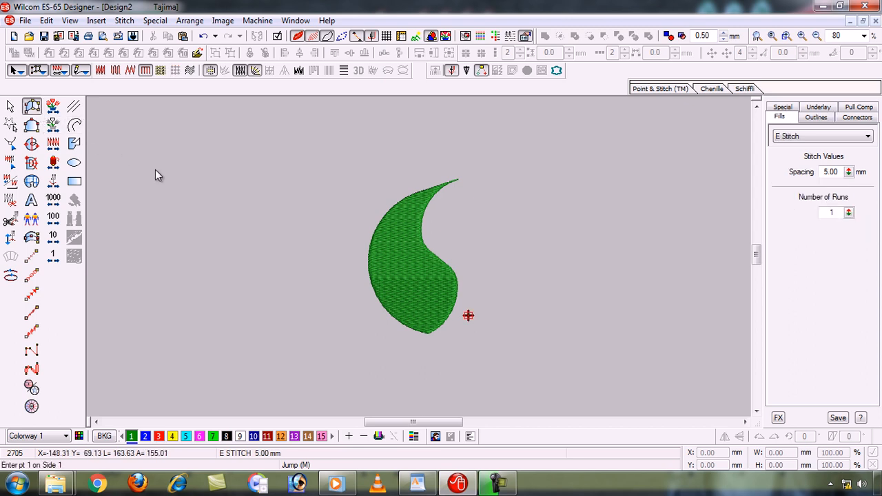
{"action": "left_click", "coordinate": [401, 239]}
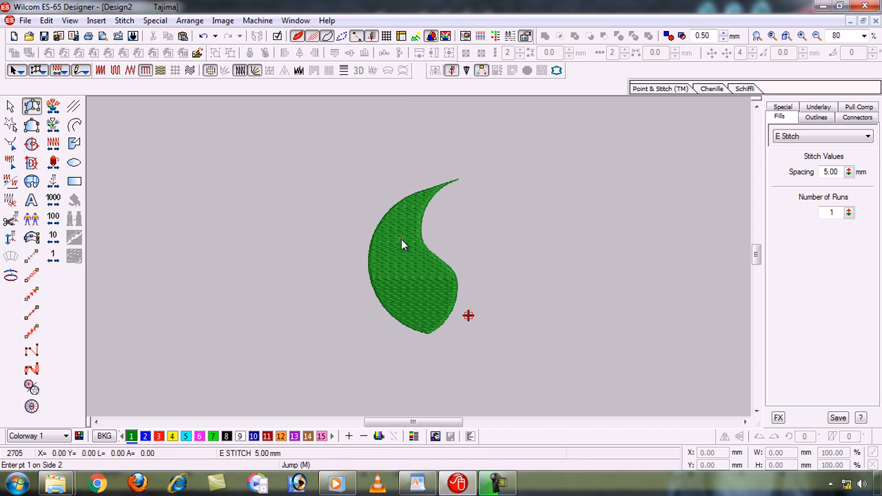
{"action": "left_click", "coordinate": [447, 276]}
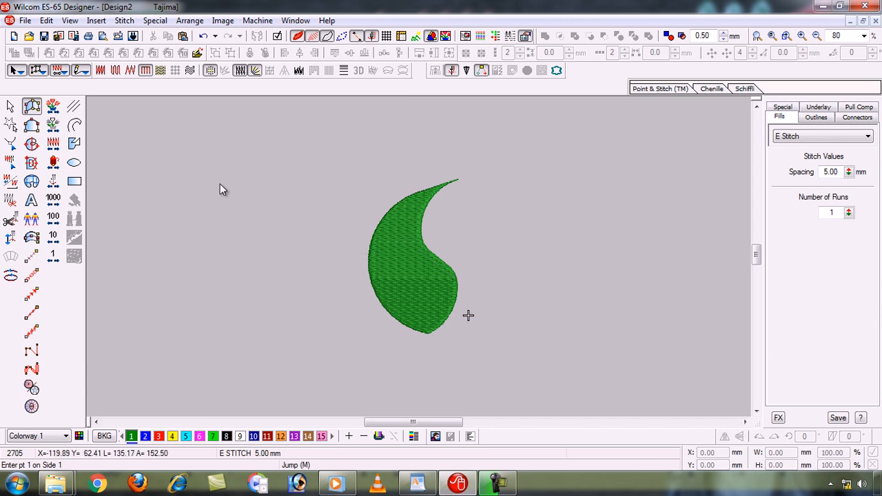
- Use Select Object to select the green leaf shape and clear the selection
{"action": "left_click", "coordinate": [11, 107]}
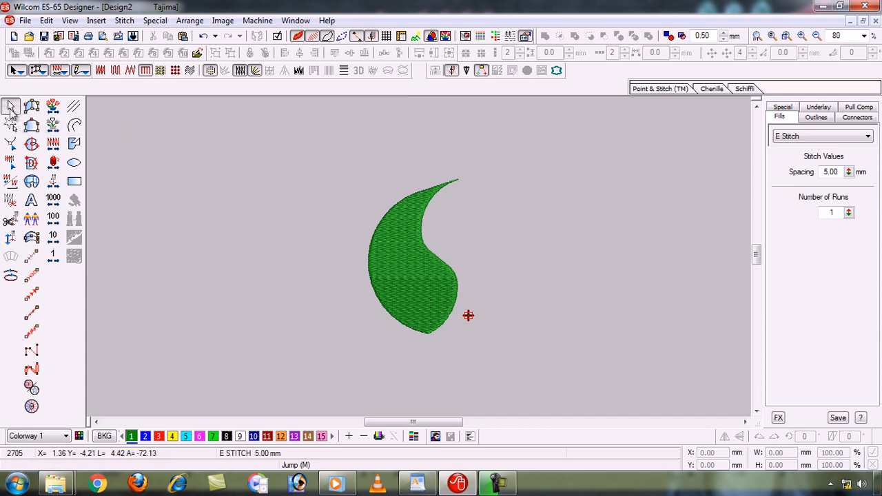
{"action": "left_click", "coordinate": [383, 264]}
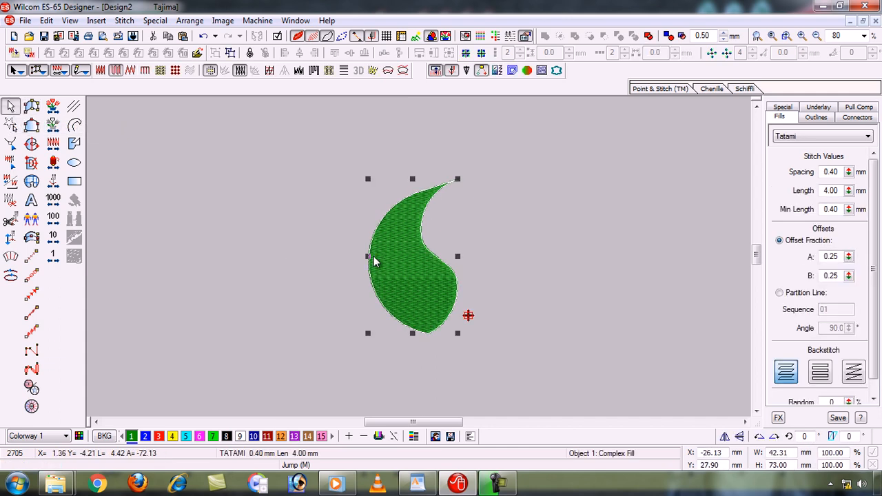
{"action": "left_click", "coordinate": [207, 171]}
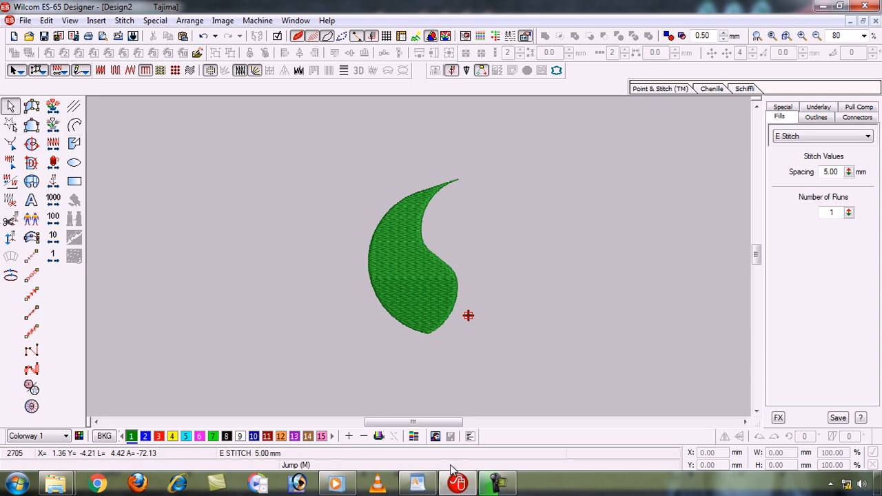
- Highlight the "19 Reshape Object" line in the WordPad topic list and return to Wilcom
{"action": "left_click", "coordinate": [417, 484]}
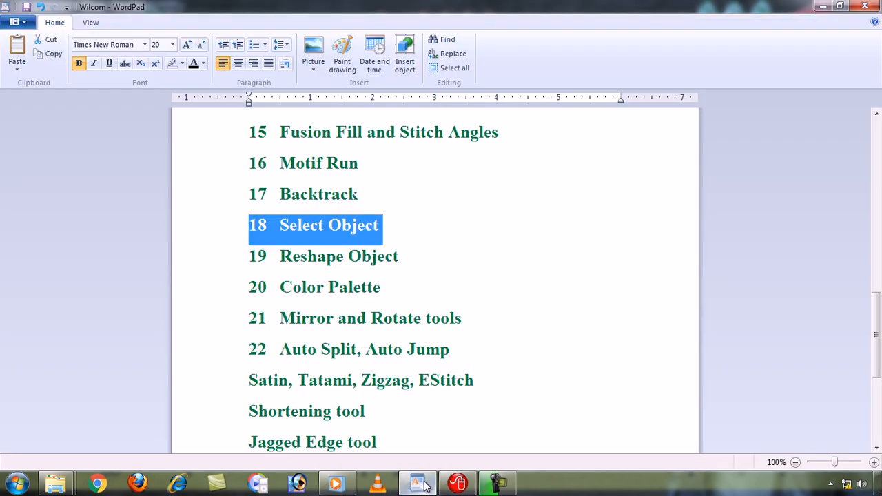
{"action": "left_click", "coordinate": [211, 264]}
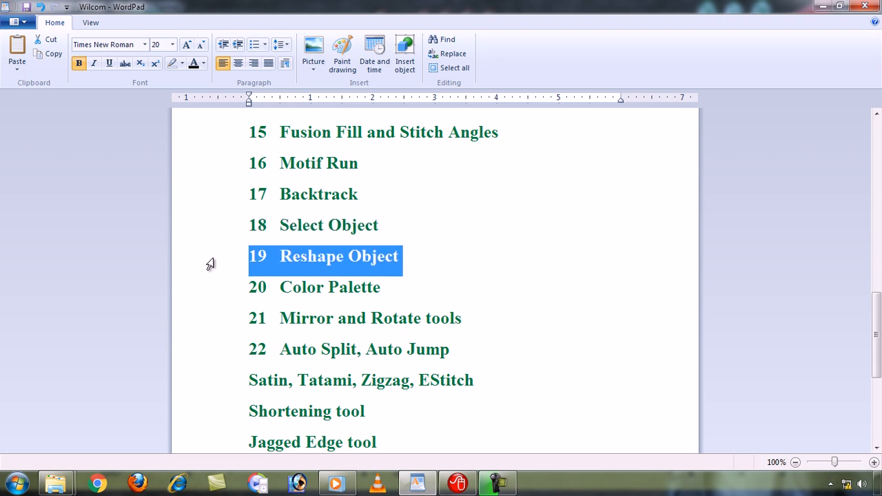
{"action": "left_click", "coordinate": [459, 484]}
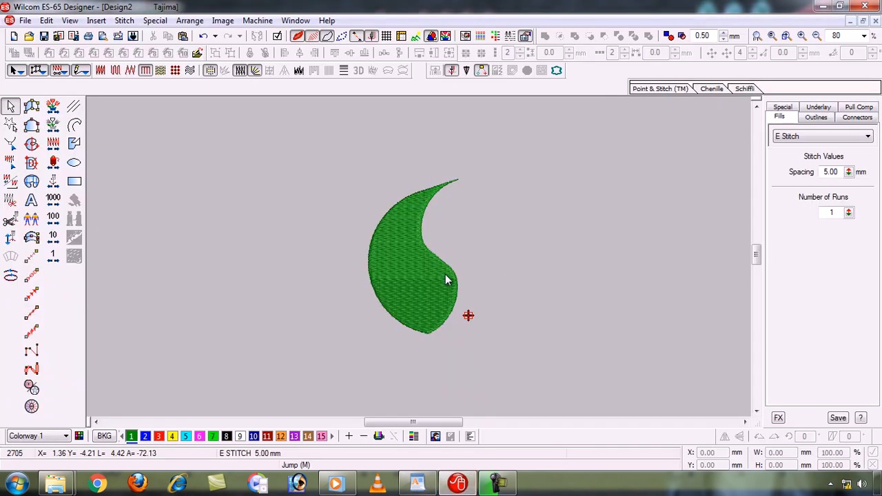
- Draw a curved, leaf-like Complex Fill shape about 66 mm wide and 103 mm high beside the existing green shape
{"action": "left_click", "coordinate": [31, 144]}
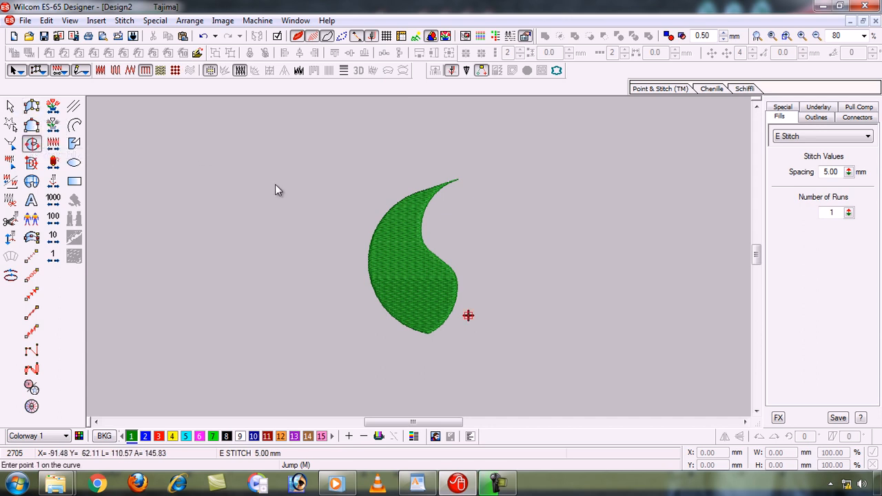
{"action": "left_click", "coordinate": [254, 142]}
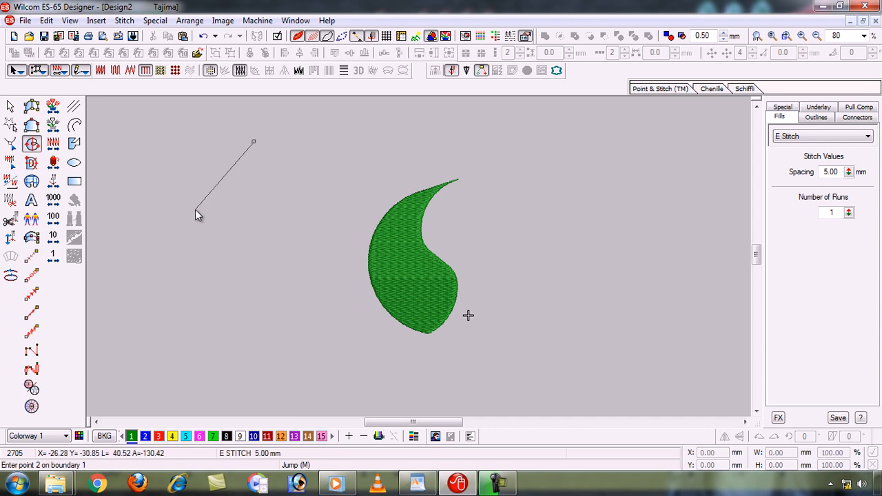
{"action": "left_click", "coordinate": [169, 249]}
{"action": "left_click", "coordinate": [260, 356]}
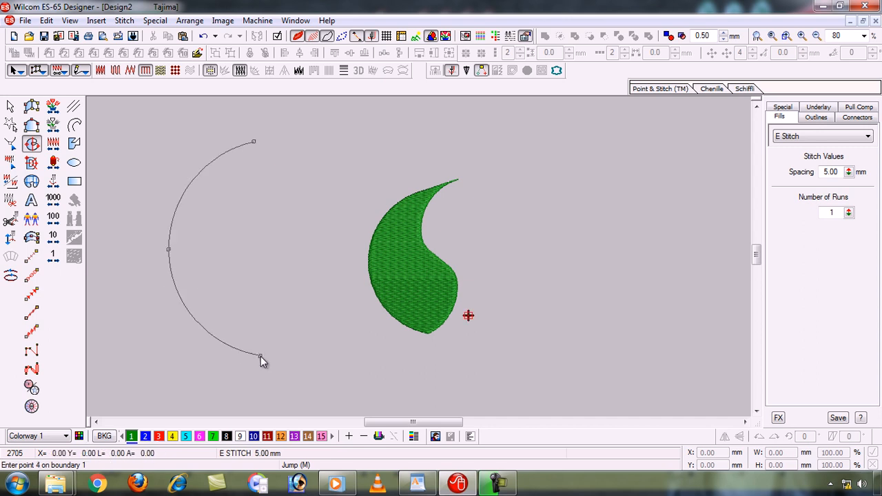
{"action": "left_click", "coordinate": [306, 256]}
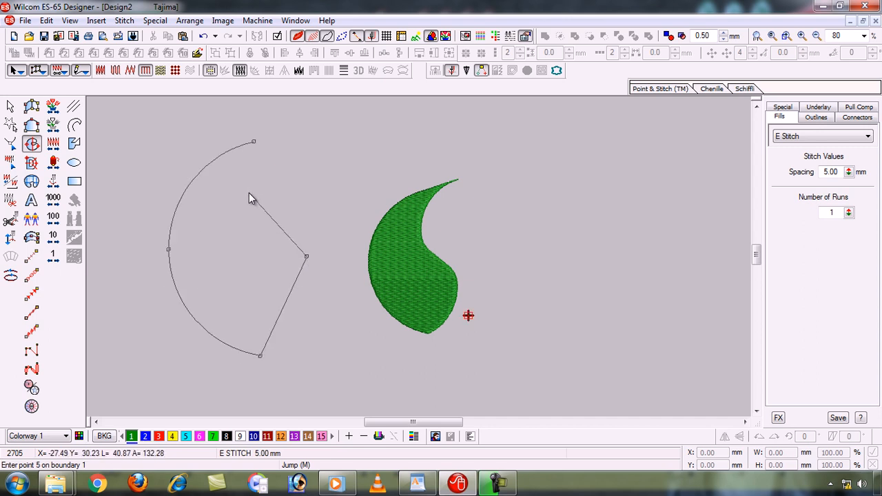
{"action": "left_click", "coordinate": [249, 193]}
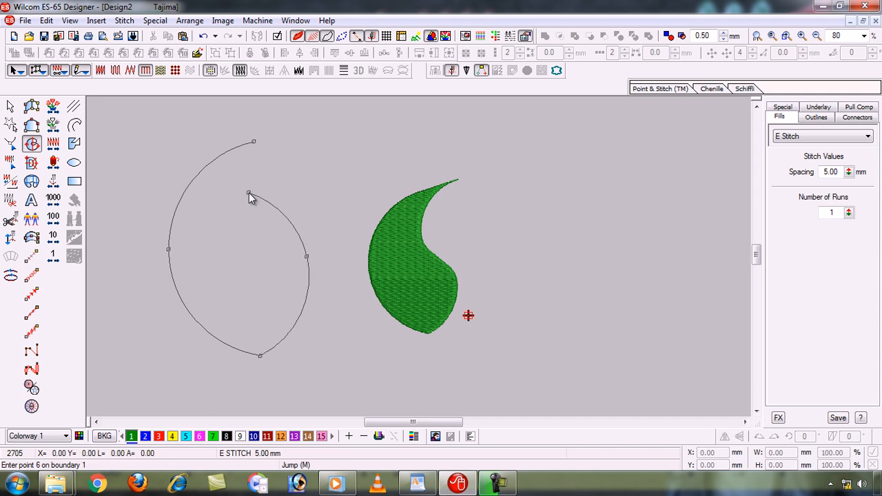
{"action": "left_click", "coordinate": [282, 140]}
{"action": "key", "text": "Return"}
{"action": "key", "text": "Return"}
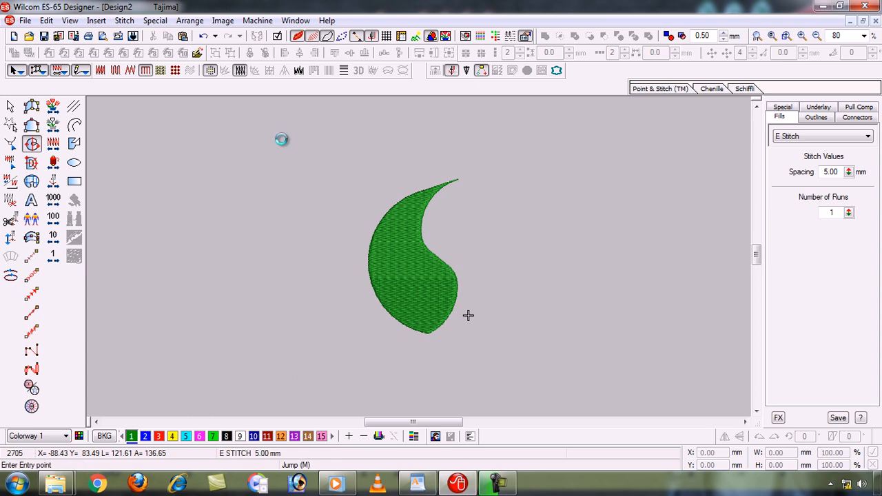
- Change the new larger leaf shape's fill to Tatami and deselect it
{"action": "left_click", "coordinate": [10, 104]}
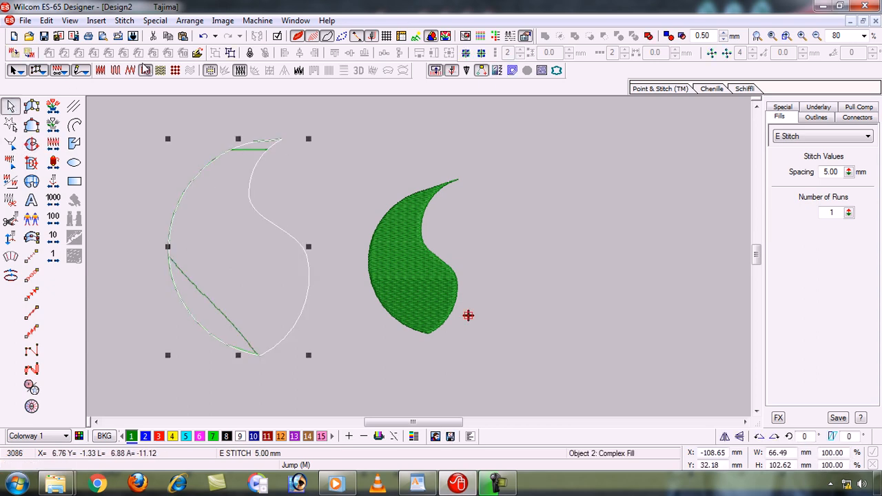
{"action": "left_click", "coordinate": [115, 71]}
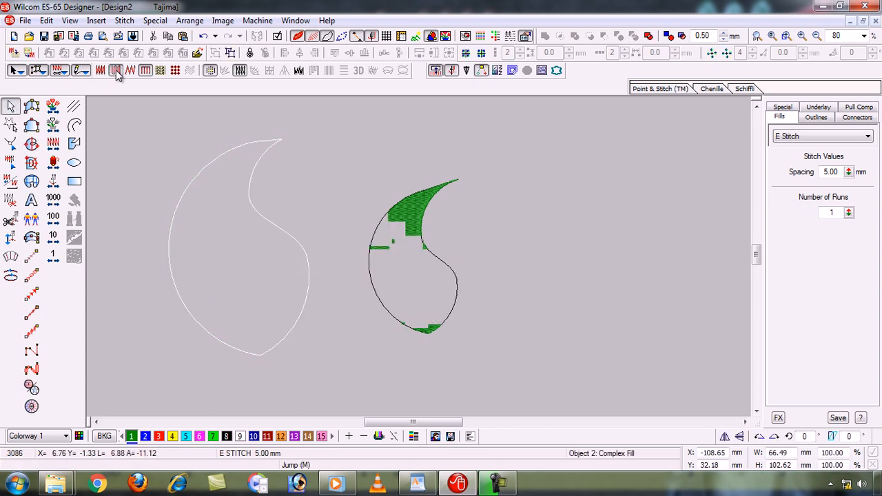
{"action": "left_click", "coordinate": [135, 321]}
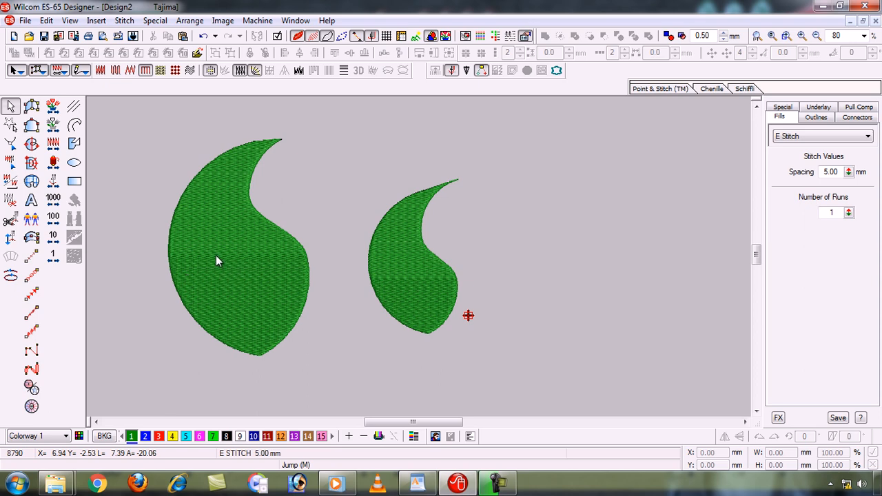
- Reshape the larger leaf by rotating its stitch angle to 45° and moving its two side control points inward
{"action": "left_click", "coordinate": [234, 260]}
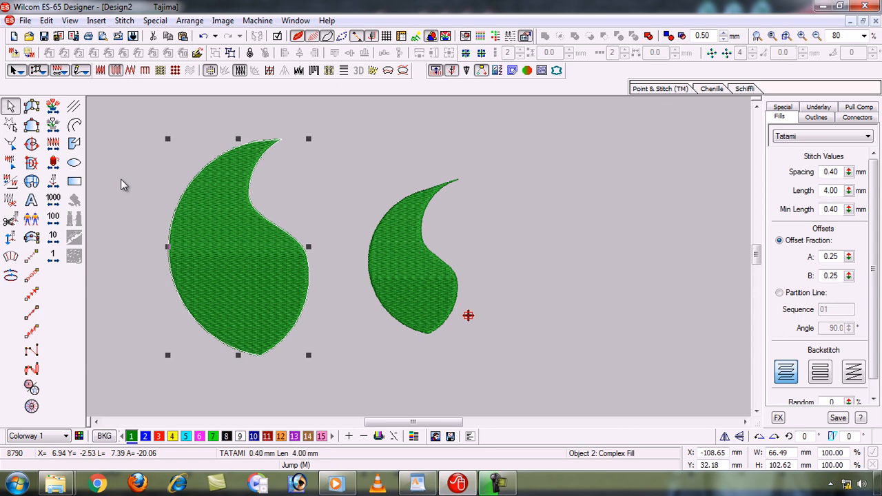
{"action": "key", "text": "h"}
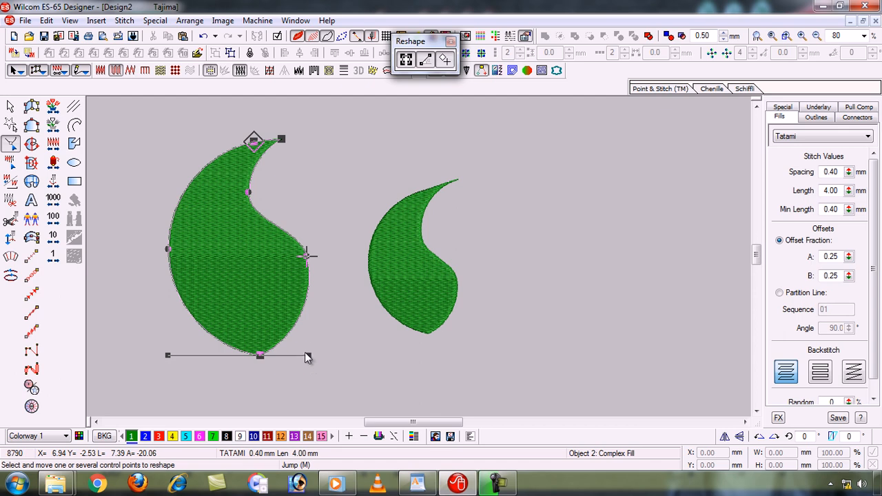
{"action": "left_click_drag", "start_coordinate": [308, 354], "coordinate": [329, 196]}
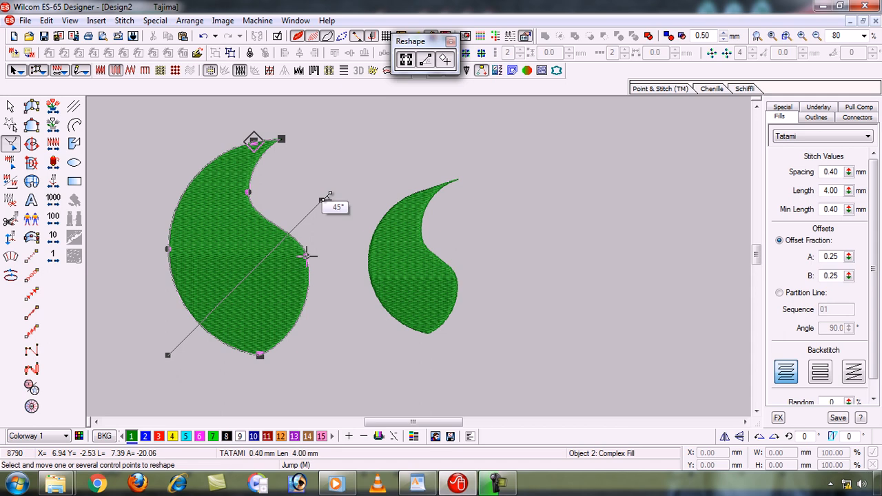
{"action": "left_click_drag", "start_coordinate": [329, 195], "coordinate": [321, 200]}
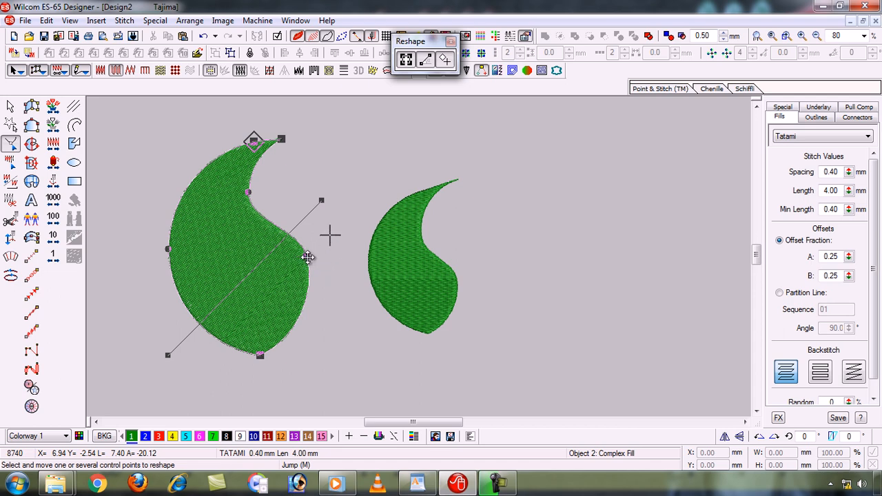
{"action": "mouse_move", "coordinate": [306, 256]}
{"action": "left_mouse_down"}
{"action": "mouse_move", "coordinate": [293, 264]}
{"action": "mouse_move", "coordinate": [291, 256]}
{"action": "left_mouse_up"}
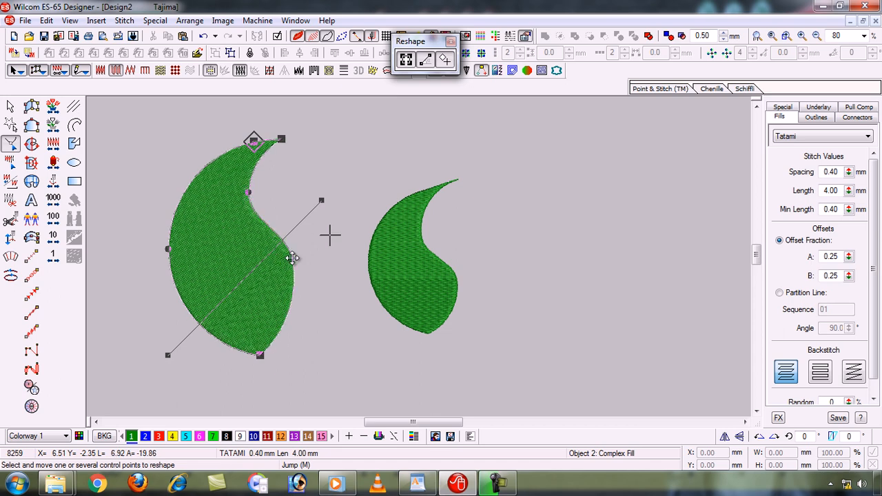
{"action": "left_click_drag", "start_coordinate": [170, 250], "coordinate": [178, 252]}
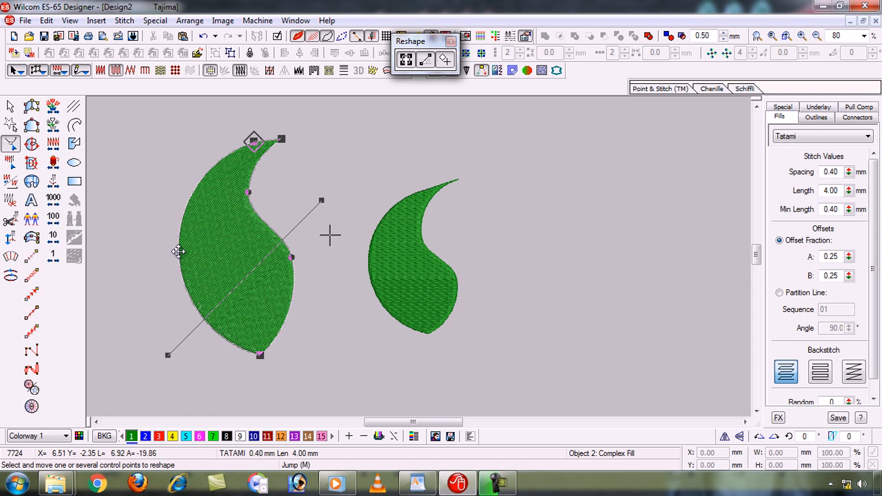
- Try adding a control point pulled outward from the larger leaf's lower edge and moving its inner-side point further inward, undoing both
{"action": "right_click", "coordinate": [207, 321]}
{"action": "left_click_drag", "start_coordinate": [207, 322], "coordinate": [140, 278]}
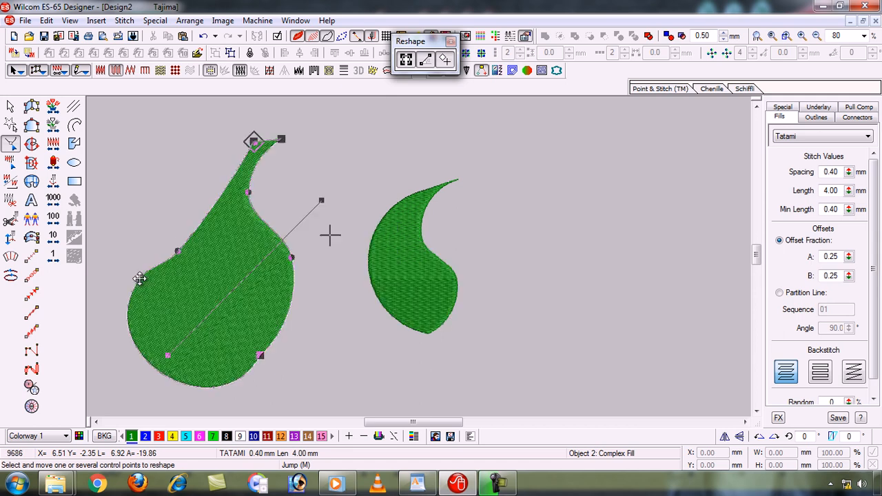
{"action": "key", "text": "ctrl+z"}
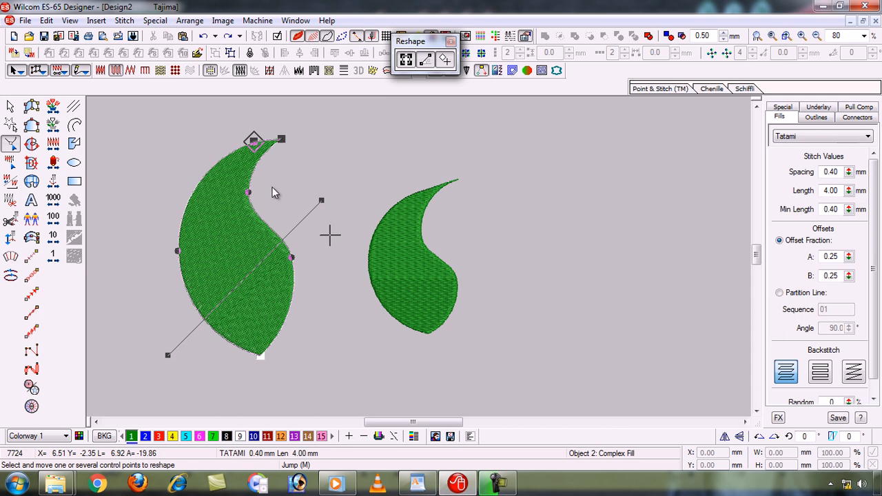
{"action": "left_click", "coordinate": [292, 258]}
{"action": "left_click_drag", "start_coordinate": [291, 258], "coordinate": [285, 260]}
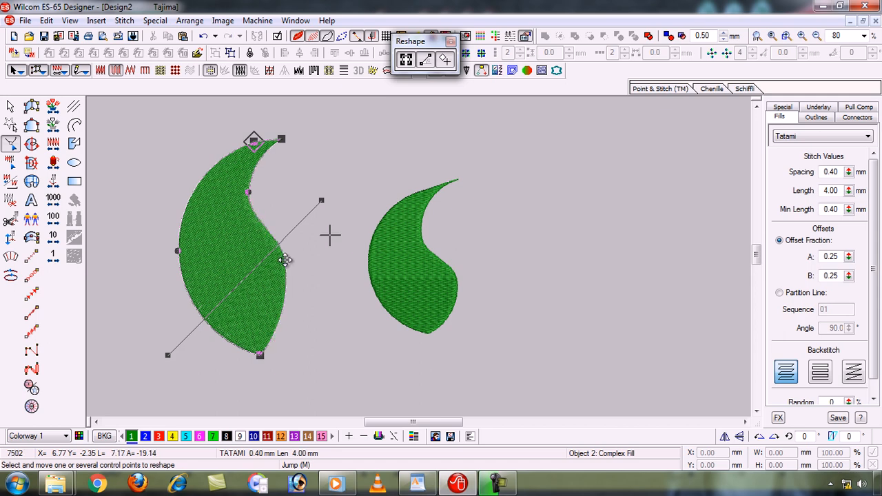
{"action": "key", "text": "ctrl+z"}
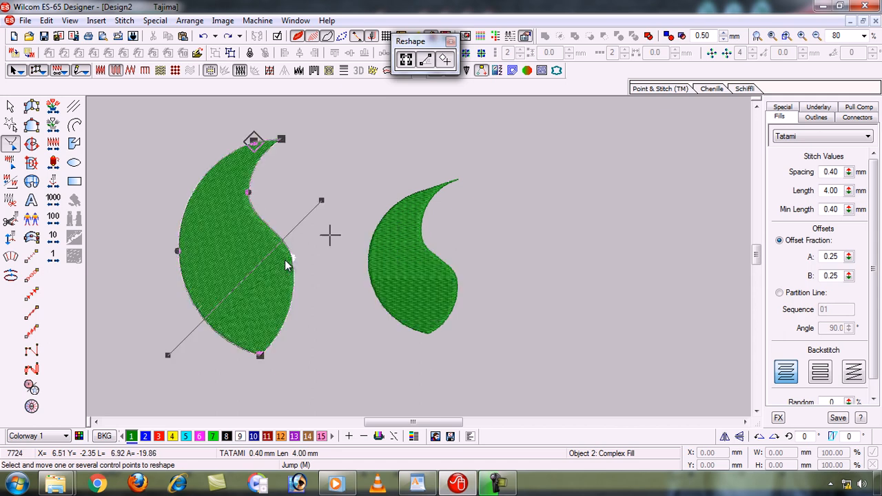
- Highlight the "20 Color Palette" line in the WordPad topic list and return to Wilcom
{"action": "key", "text": "Escape"}
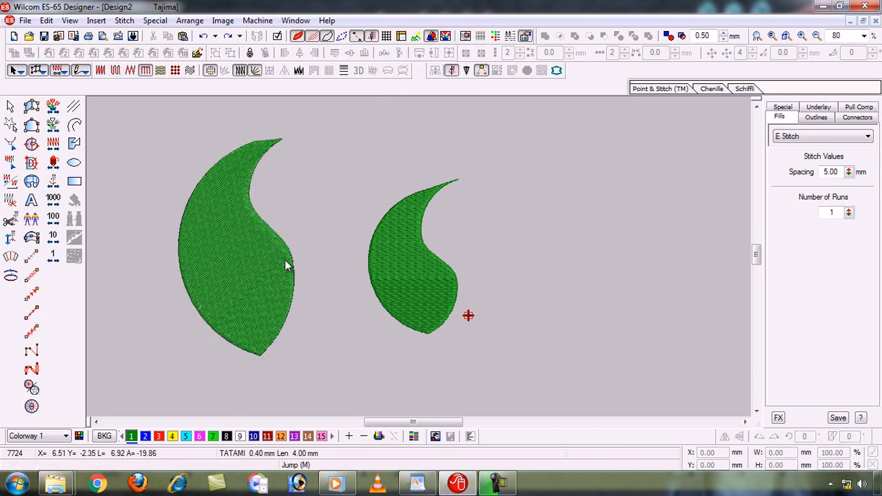
{"action": "left_click", "coordinate": [417, 484]}
{"action": "left_click", "coordinate": [196, 294]}
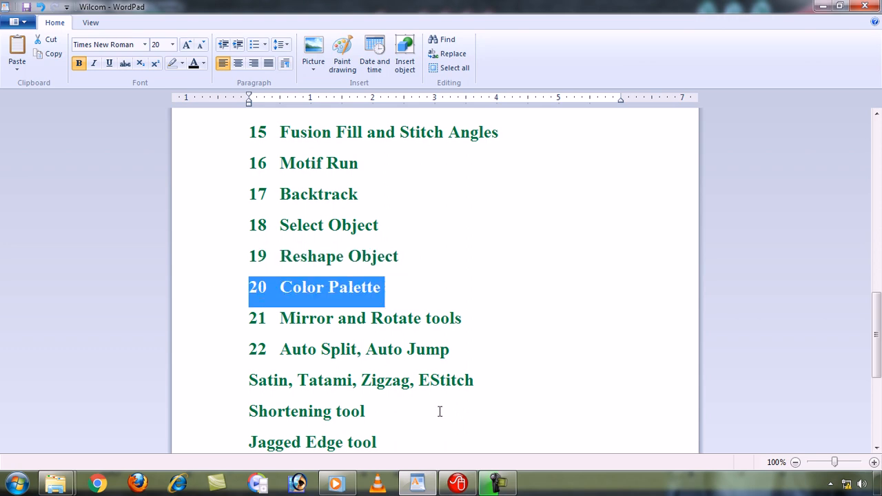
{"action": "left_click", "coordinate": [457, 484]}
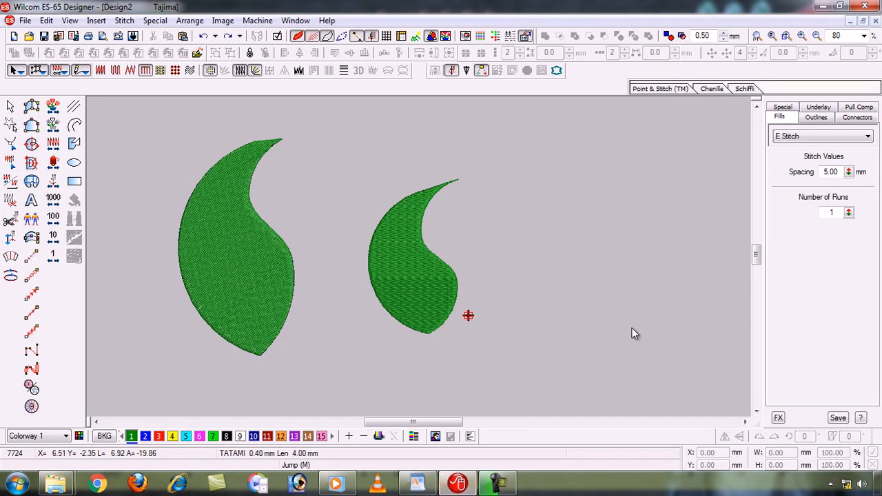
{"action": "key", "text": "Escape"}
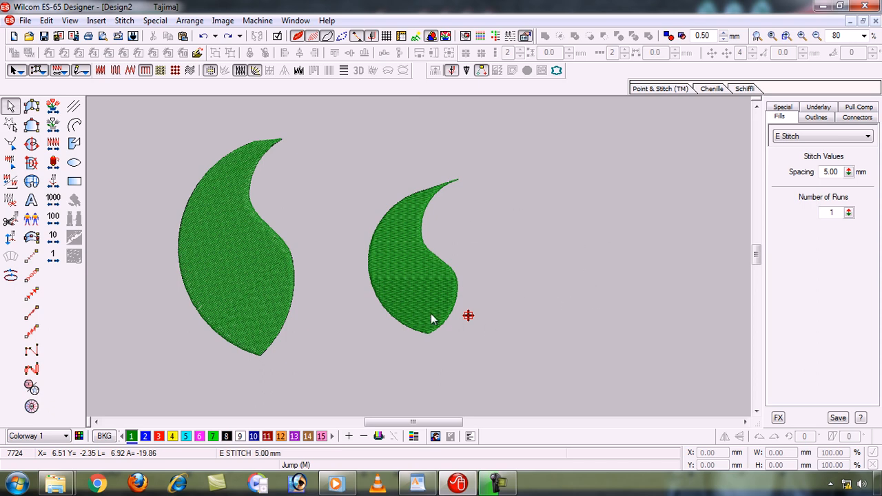
- Add extra thread colors to the color palette up to color 32
{"action": "left_click", "coordinate": [348, 437]}
{"action": "left_click", "coordinate": [350, 437]}
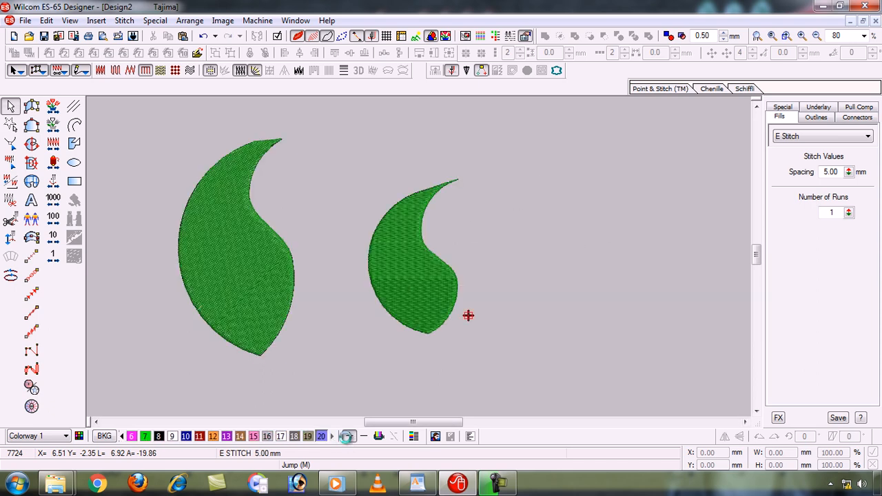
{"action": "left_click", "coordinate": [349, 437]}
{"action": "left_click", "coordinate": [349, 437]}
{"action": "left_click", "coordinate": [349, 437]}
{"action": "left_click", "coordinate": [347, 437]}
{"action": "left_click", "coordinate": [348, 436]}
{"action": "left_click", "coordinate": [348, 437]}
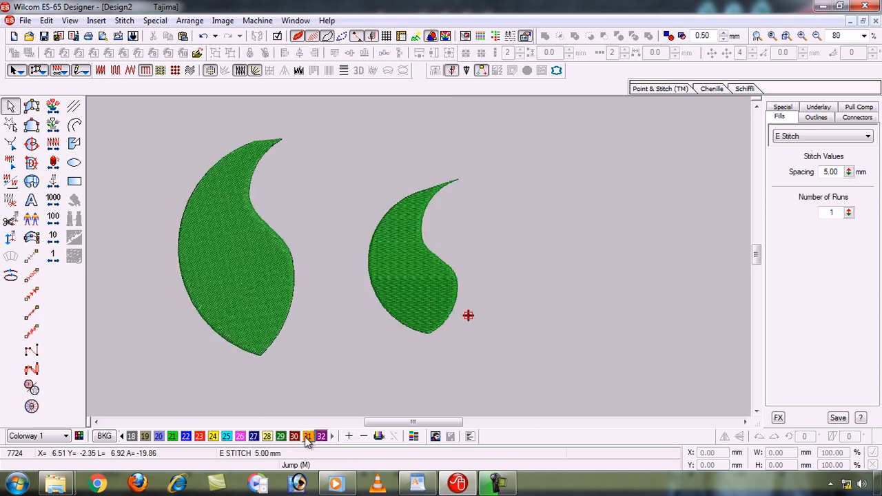
- Recolor the larger leaf with orange palette color 31 and deselect it
{"action": "left_click", "coordinate": [213, 262]}
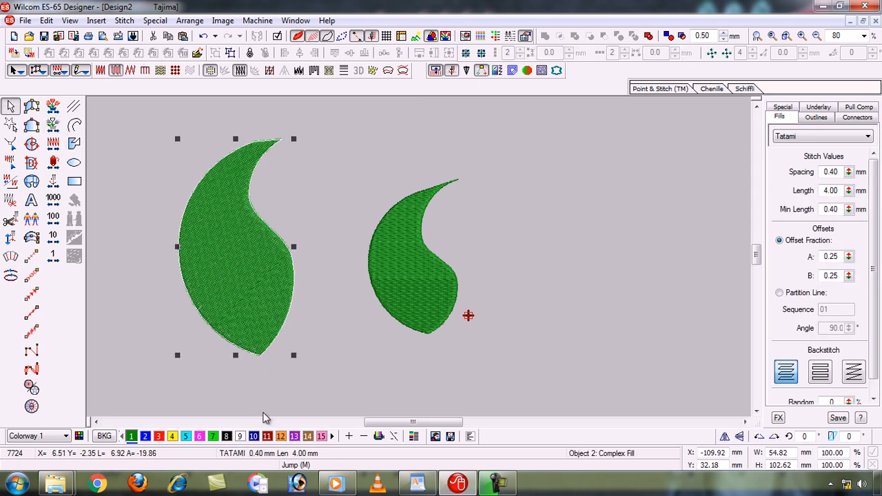
{"action": "left_click", "coordinate": [333, 436]}
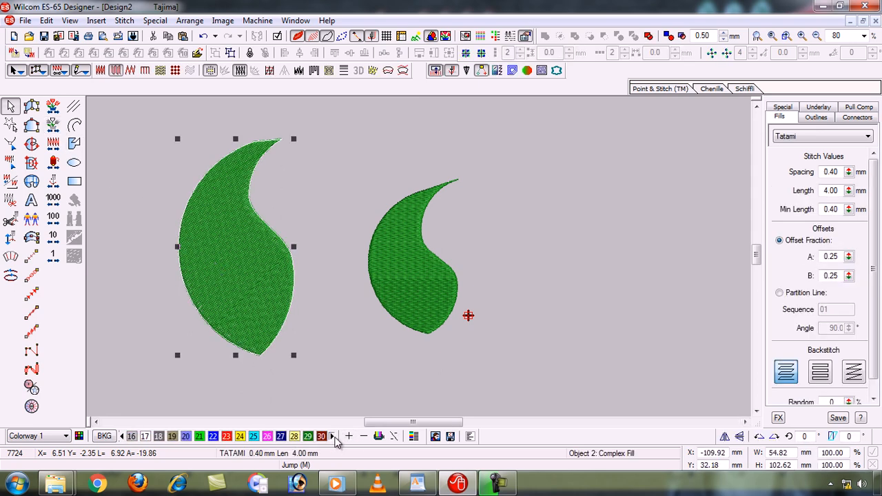
{"action": "left_click", "coordinate": [333, 437]}
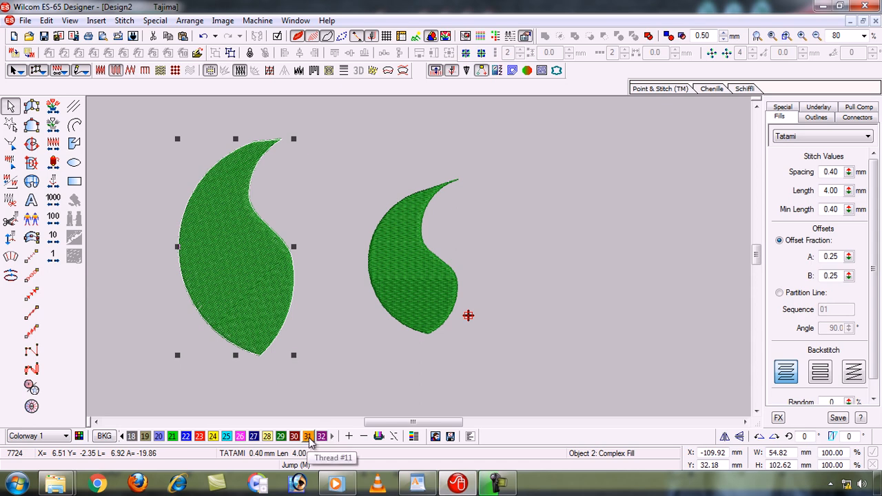
{"action": "left_click", "coordinate": [308, 436]}
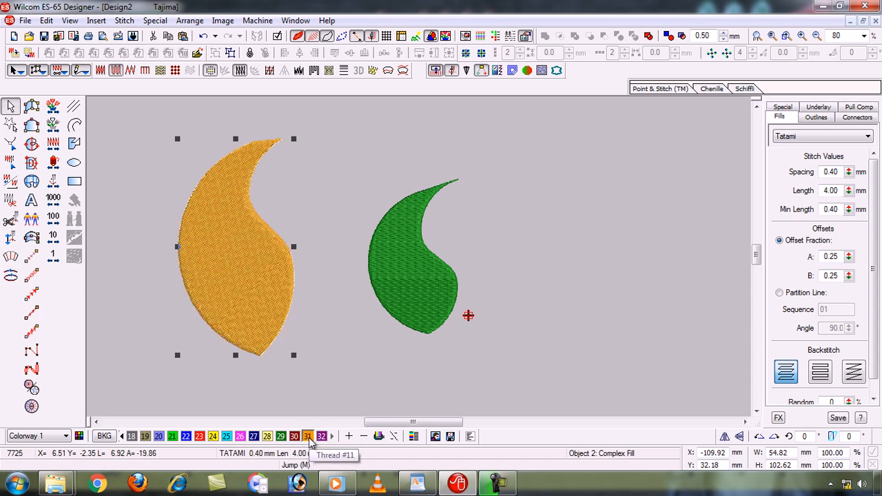
{"action": "left_click", "coordinate": [420, 364]}
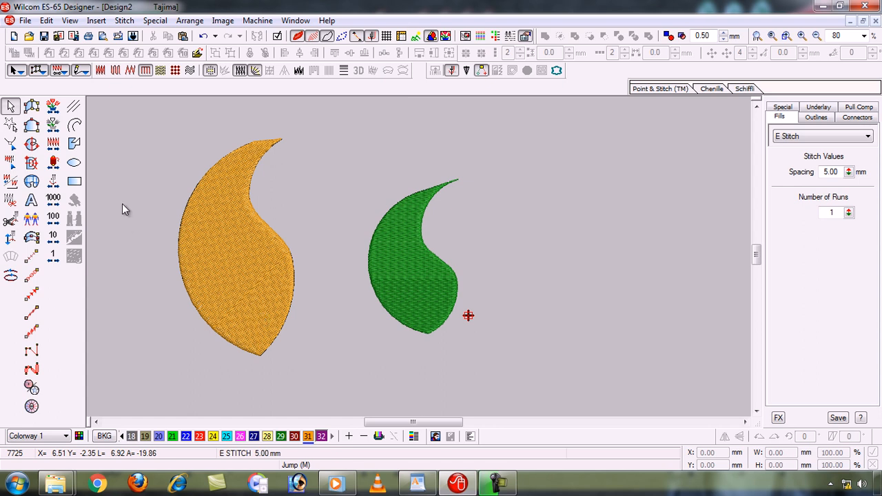
- Draw a circle about 72 mm in diameter beside the smaller green leaf
{"action": "left_click", "coordinate": [74, 162]}
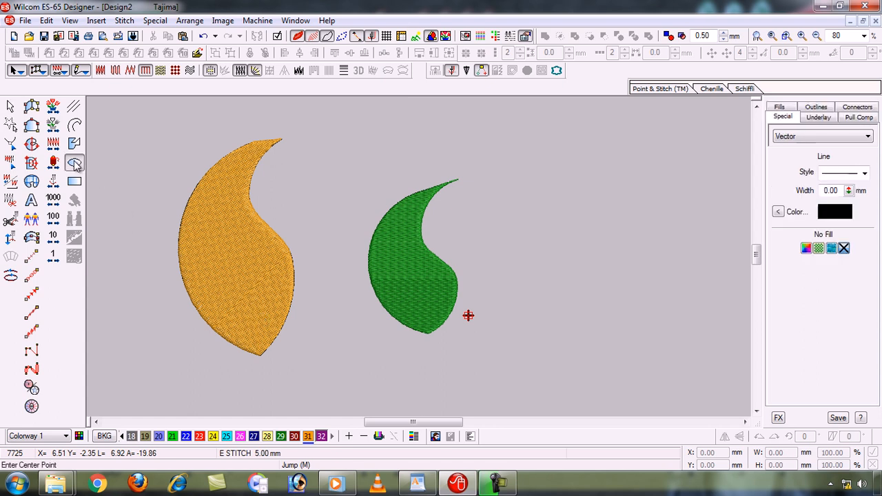
{"action": "left_click", "coordinate": [626, 238]}
{"action": "left_click", "coordinate": [628, 314]}
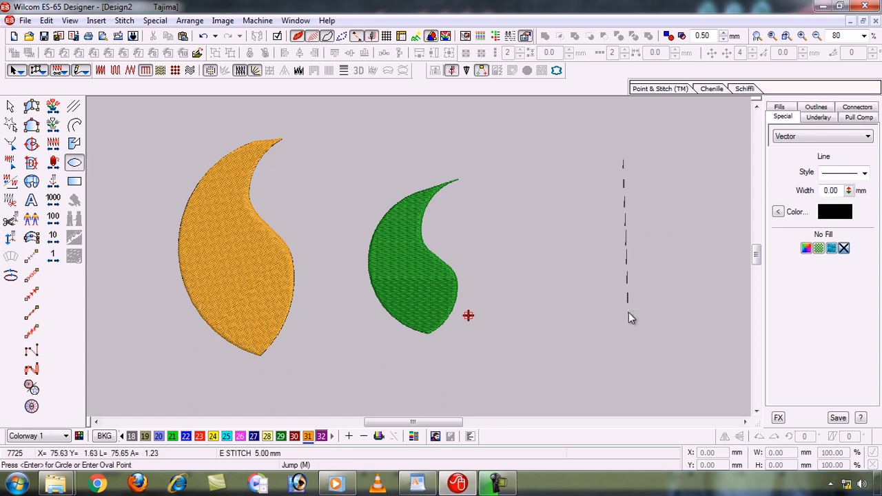
{"action": "key", "text": "Return"}
{"action": "left_click", "coordinate": [11, 107]}
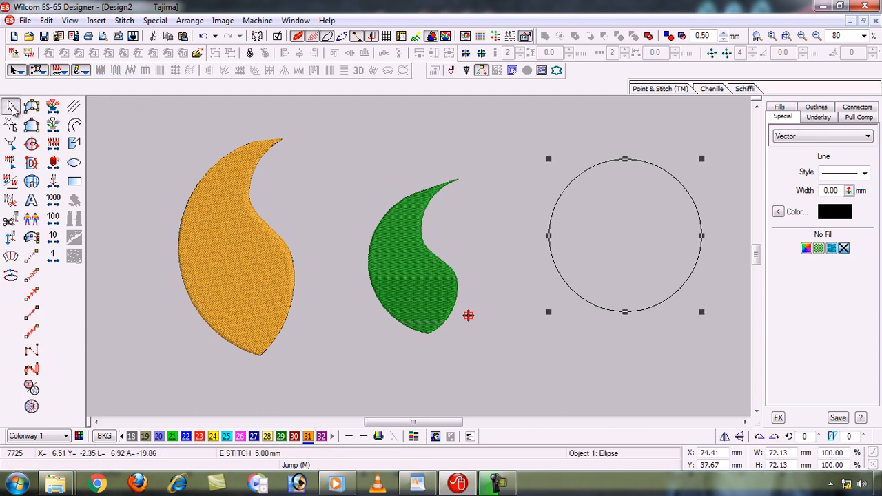
- Convert the circle into a Complex Fill object with a nearly horizontal stitch angle and select it
{"action": "left_click", "coordinate": [31, 143]}
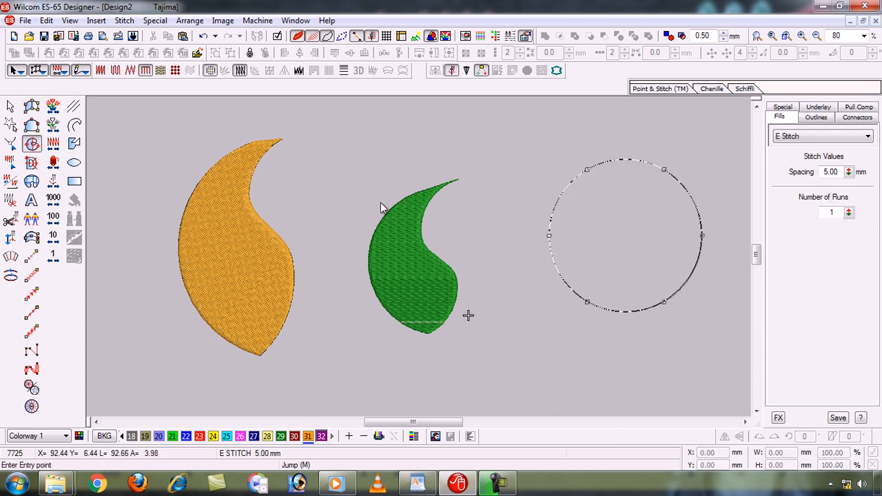
{"action": "left_click", "coordinate": [537, 232]}
{"action": "left_click", "coordinate": [613, 252]}
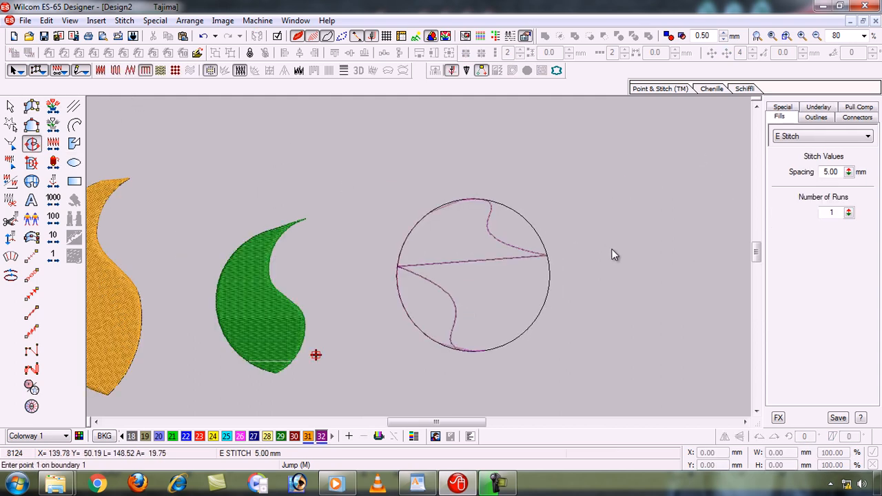
{"action": "left_click", "coordinate": [11, 107]}
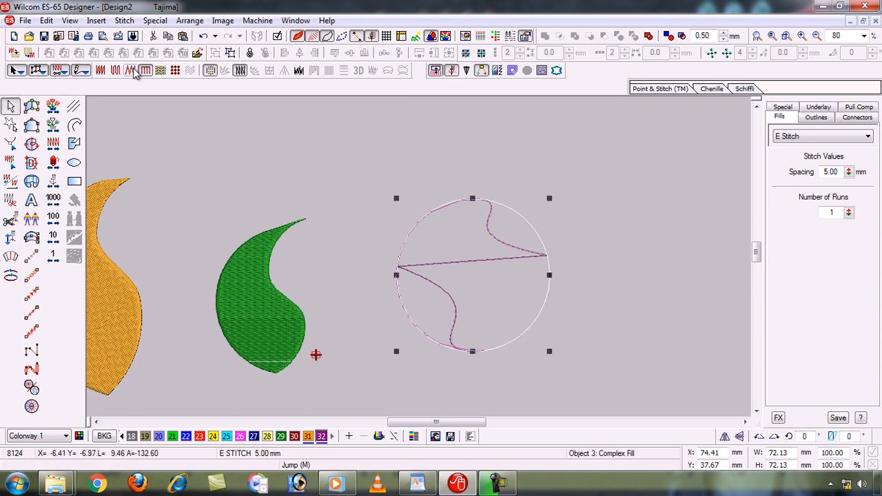
- Change the circle's fill to Tatami and set its stitch spacing to 0.90 mm
{"action": "left_click", "coordinate": [115, 70]}
{"action": "key", "text": "0"}
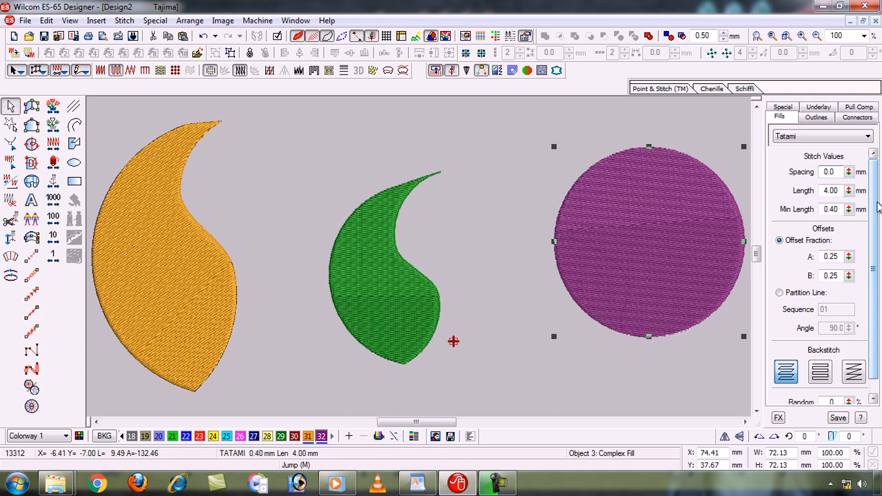
{"action": "type", "text": "9"}
{"action": "key", "text": "Return"}
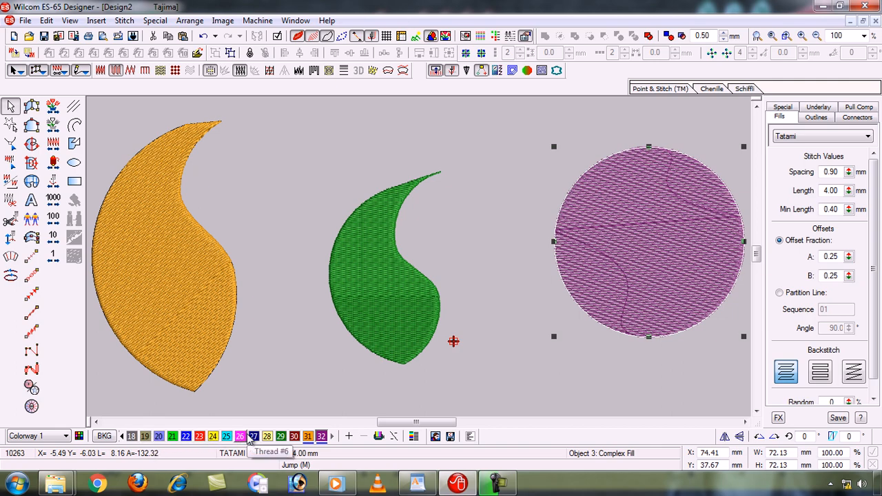
- Extend the palette to color 42 while the circle is selected, giving the circle the newest color
{"action": "left_click", "coordinate": [350, 436]}
{"action": "left_click", "coordinate": [349, 435]}
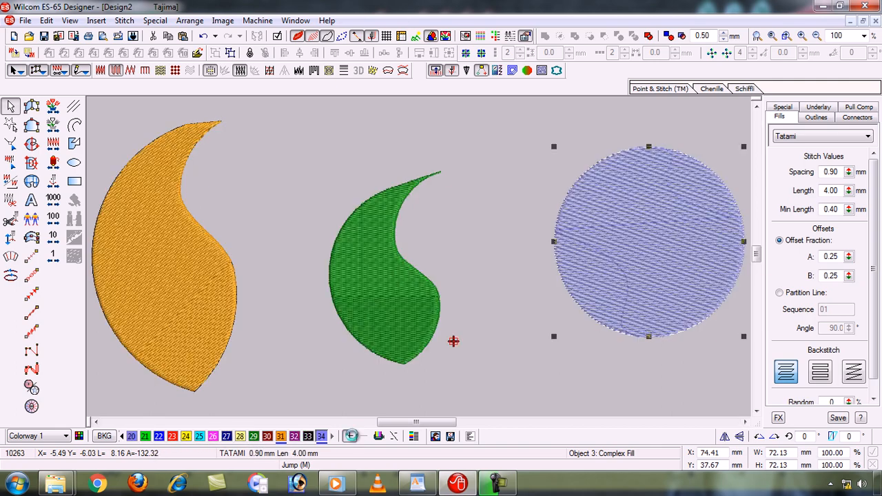
{"action": "left_click", "coordinate": [352, 437]}
{"action": "left_click", "coordinate": [352, 437]}
{"action": "left_click", "coordinate": [352, 436]}
{"action": "left_click", "coordinate": [352, 437]}
{"action": "left_click", "coordinate": [352, 437]}
{"action": "left_click", "coordinate": [352, 437]}
{"action": "left_click", "coordinate": [352, 436]}
{"action": "left_click", "coordinate": [352, 436]}
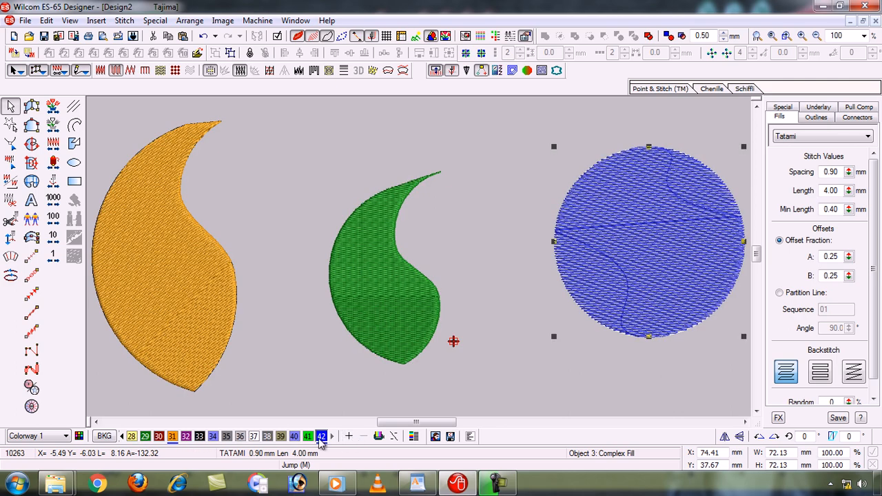
- Try palette colors 40, 37 and 33 on the circle and return it to blue color 42
{"action": "left_click", "coordinate": [294, 436]}
{"action": "left_click", "coordinate": [255, 437]}
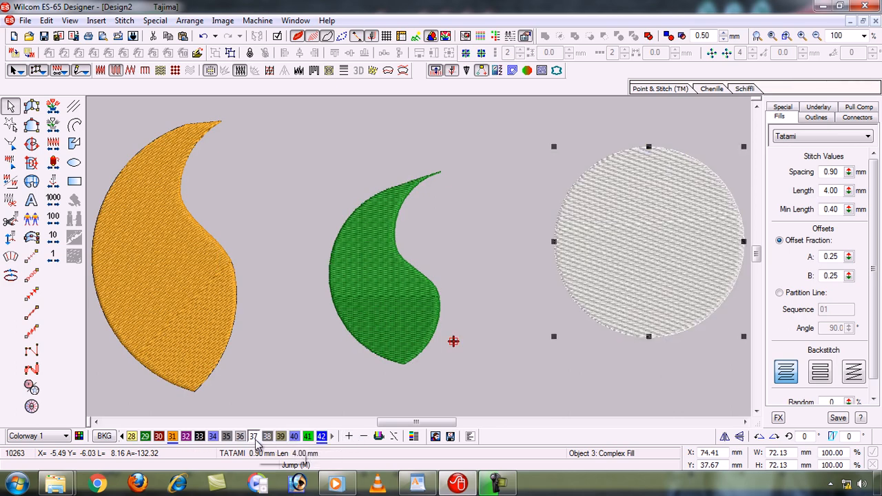
{"action": "left_click", "coordinate": [200, 437]}
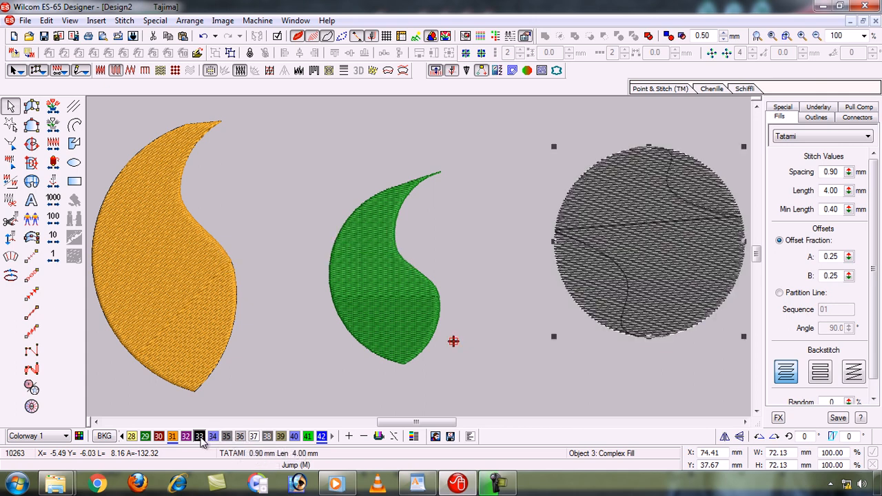
{"action": "left_click", "coordinate": [321, 436]}
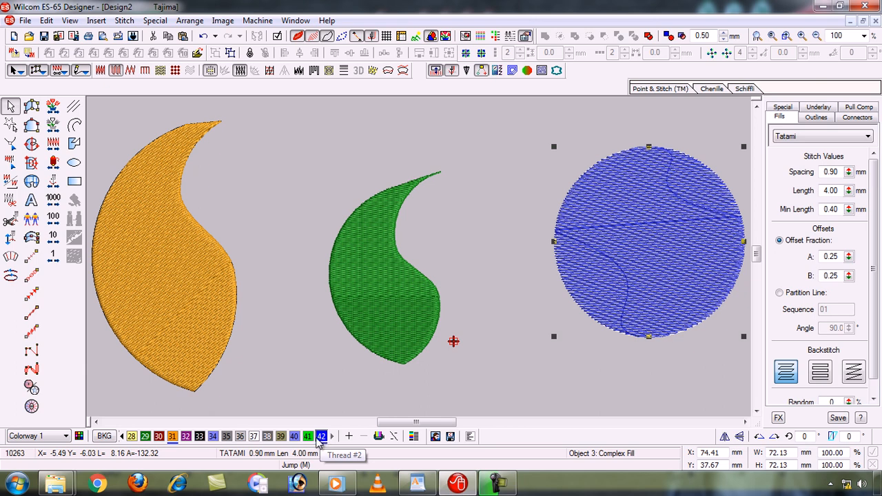
{"action": "left_click", "coordinate": [296, 437]}
{"action": "left_click", "coordinate": [321, 437]}
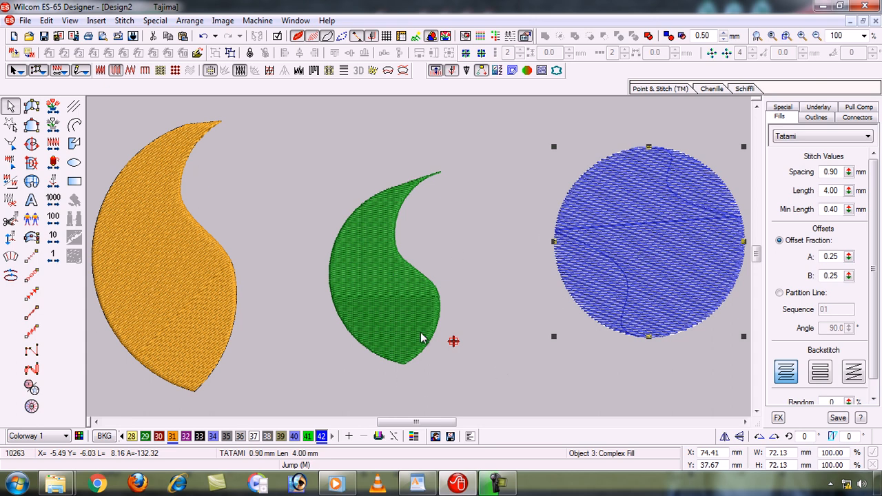
- Bring the start of the color palette into view and compact the palette to the colors used in the design
{"action": "left_click", "coordinate": [121, 435]}
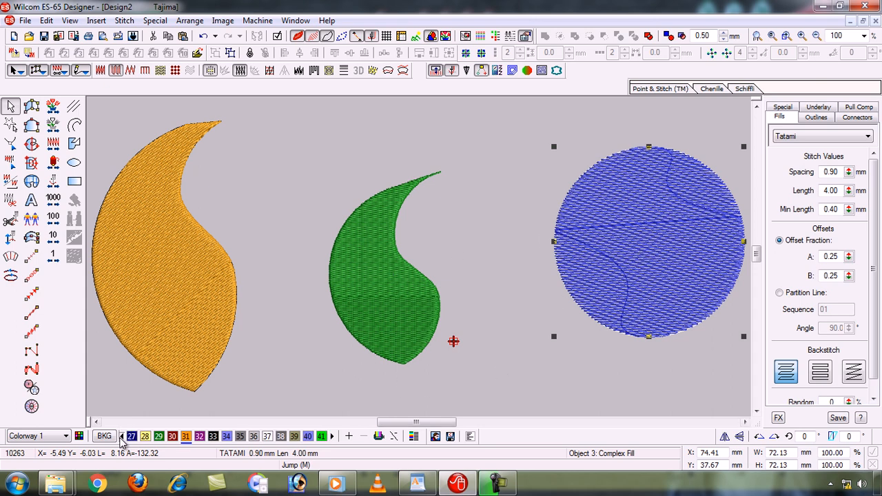
{"action": "left_click", "coordinate": [122, 437]}
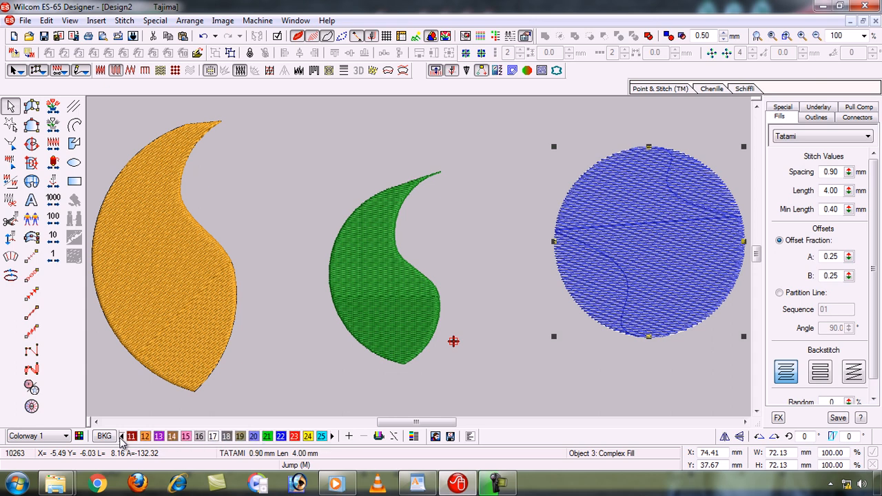
{"action": "left_click", "coordinate": [122, 437]}
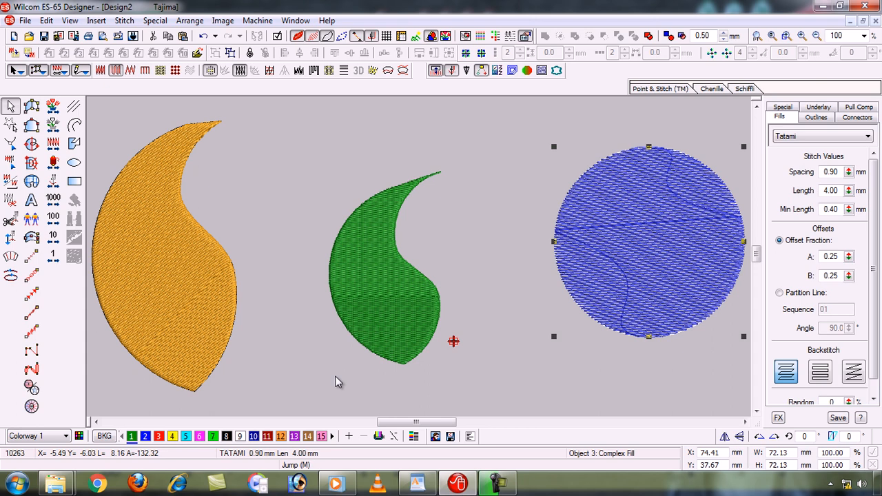
{"action": "left_click", "coordinate": [378, 437]}
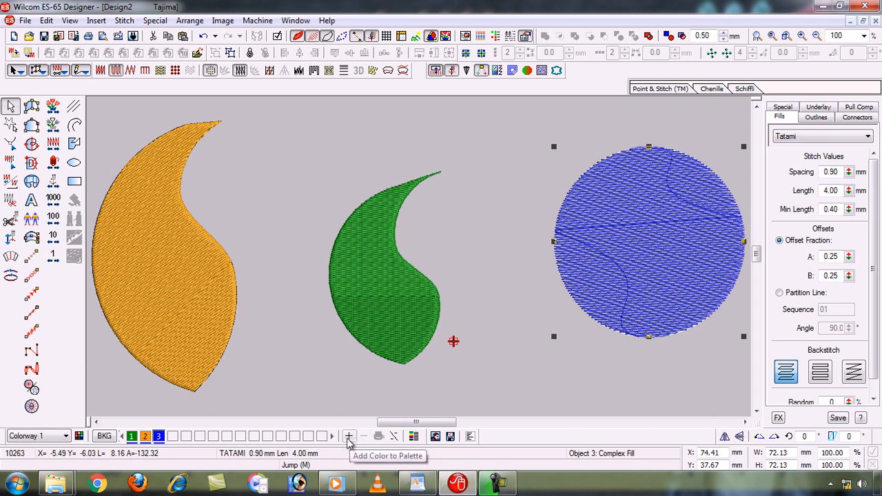
- Add colors to the palette up to color 23 while the circle is selected, giving the circle the newest color
{"action": "left_click", "coordinate": [349, 438]}
{"action": "left_click", "coordinate": [350, 438]}
{"action": "left_click", "coordinate": [350, 438]}
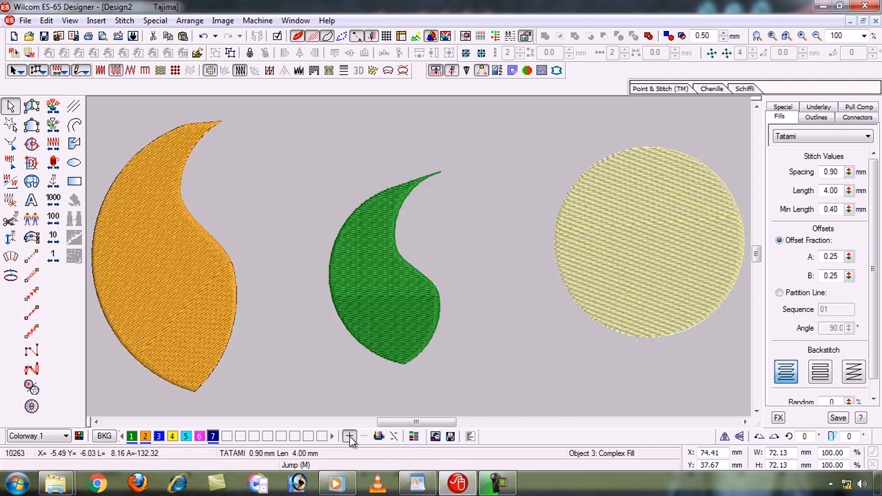
{"action": "left_click", "coordinate": [350, 438]}
{"action": "left_click", "coordinate": [350, 438]}
{"action": "left_click", "coordinate": [350, 438]}
{"action": "left_click", "coordinate": [350, 438]}
{"action": "left_click", "coordinate": [350, 438]}
{"action": "left_click", "coordinate": [350, 439]}
{"action": "left_click", "coordinate": [350, 438]}
{"action": "left_click", "coordinate": [349, 438]}
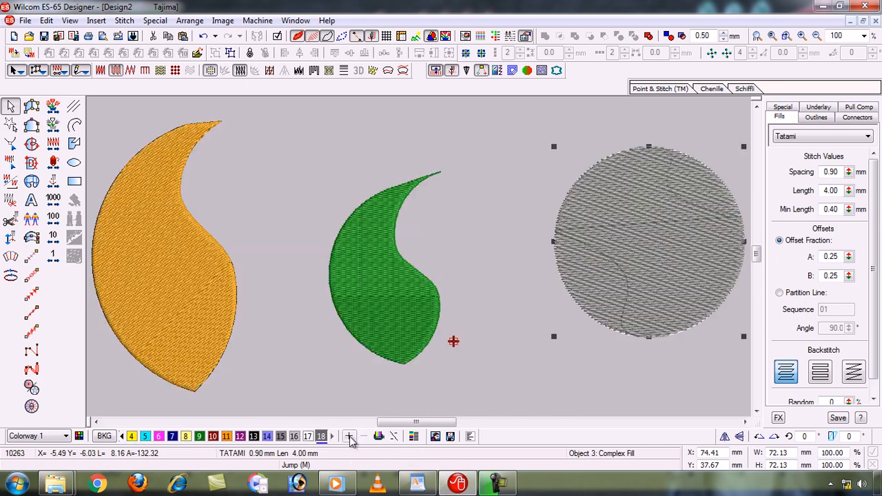
{"action": "left_click", "coordinate": [349, 438]}
{"action": "left_click", "coordinate": [349, 438]}
{"action": "left_click", "coordinate": [350, 438]}
{"action": "left_click", "coordinate": [349, 438]}
{"action": "left_click", "coordinate": [350, 438]}
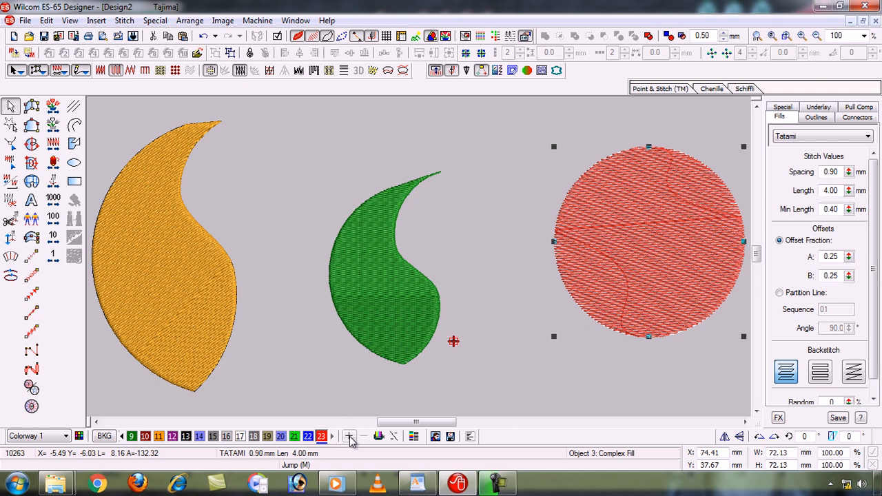
- Recolor the circle with blue color 3 and compact the palette to the used colors again
{"action": "left_click", "coordinate": [121, 436]}
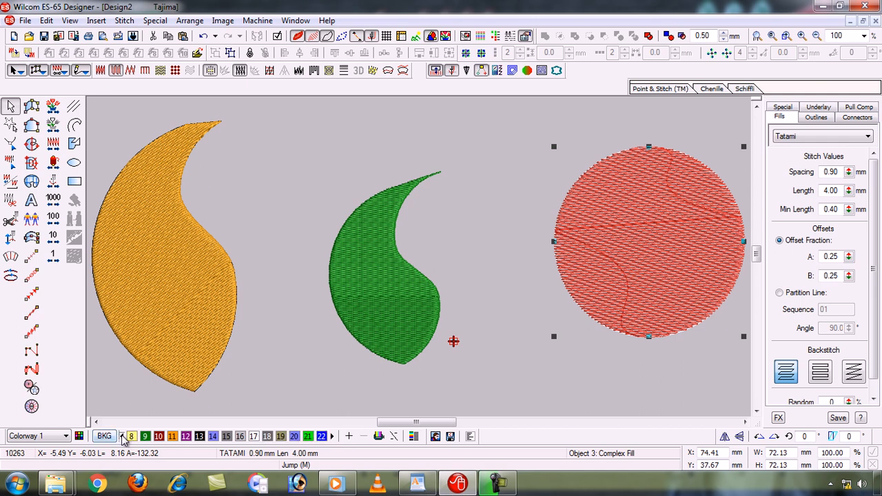
{"action": "left_click", "coordinate": [122, 436]}
{"action": "left_click", "coordinate": [121, 437]}
{"action": "left_click", "coordinate": [122, 437]}
{"action": "left_click", "coordinate": [122, 437]}
{"action": "left_click", "coordinate": [122, 437]}
{"action": "left_click", "coordinate": [122, 436]}
{"action": "left_click", "coordinate": [122, 437]}
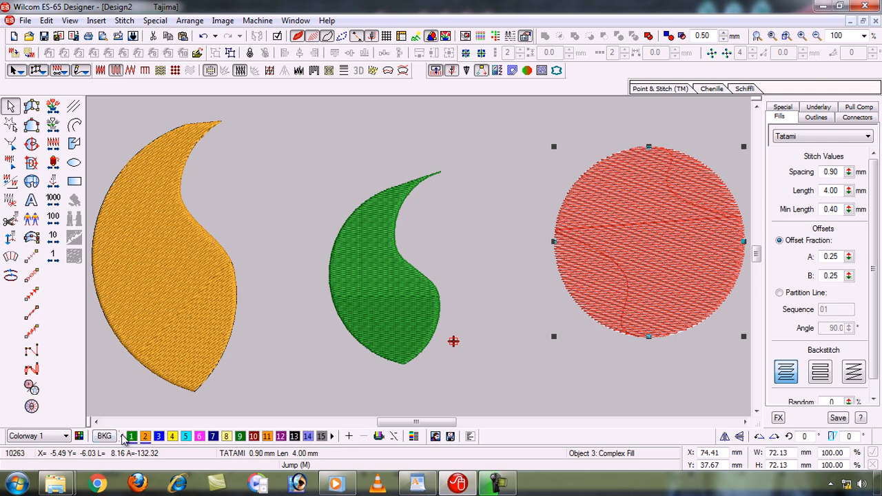
{"action": "left_click", "coordinate": [158, 436]}
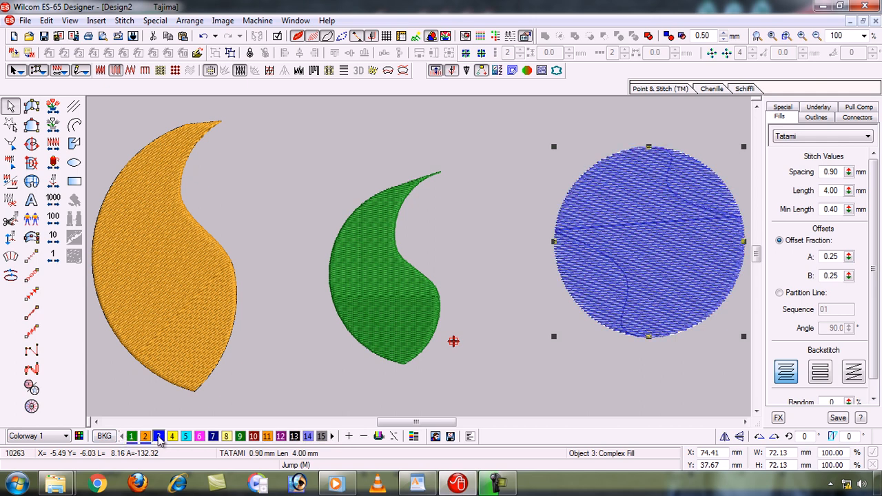
{"action": "left_click", "coordinate": [378, 436]}
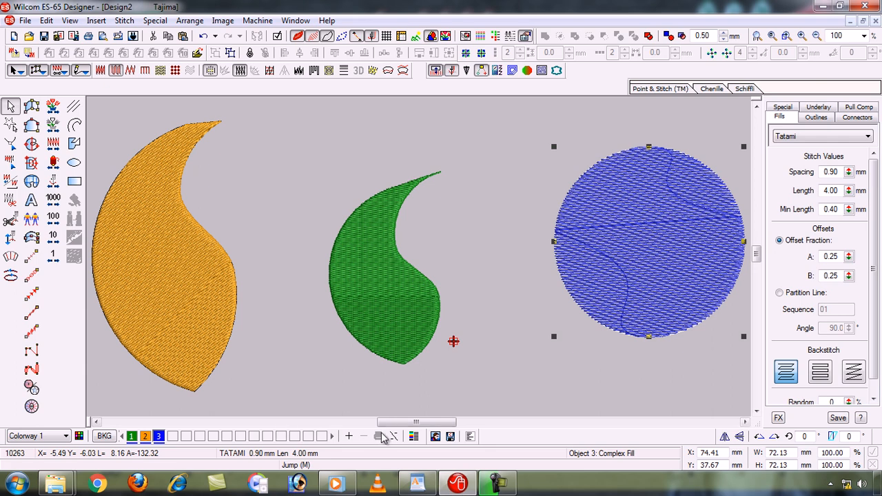
- Switch to WordPad, highlight topic 21 "Mirror and Rotate tools", and return to the Wilcom design
{"action": "left_click", "coordinate": [429, 485]}
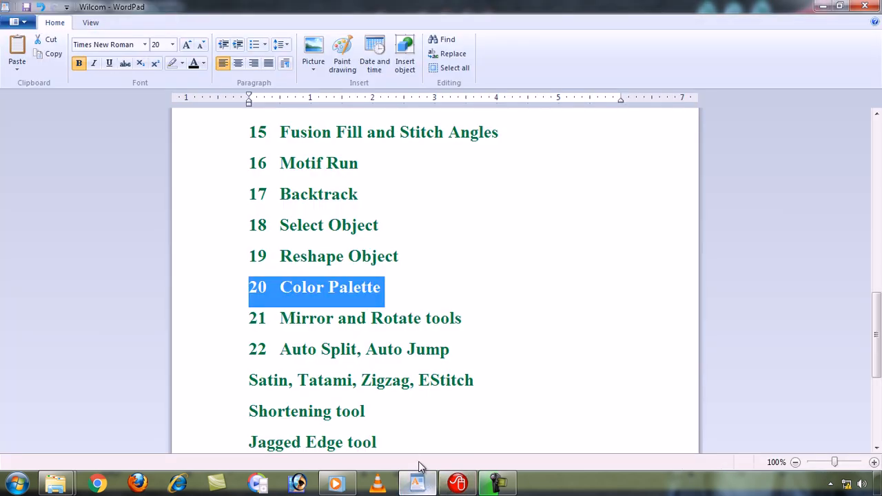
{"action": "left_click", "coordinate": [216, 325]}
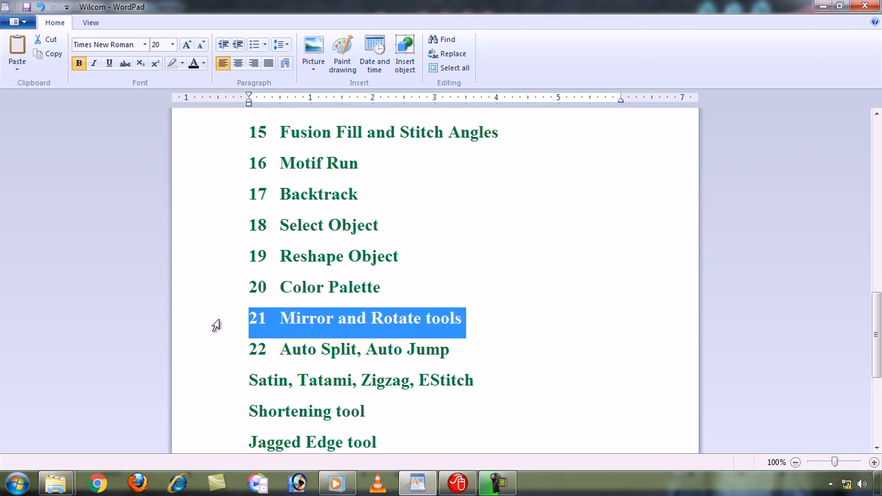
{"action": "left_click", "coordinate": [826, 7]}
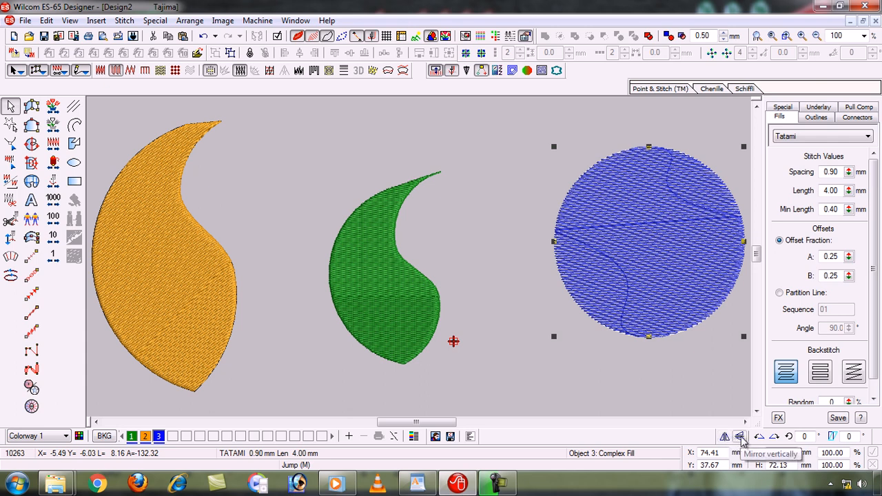
- Select the green shape and mirror it horizontally four times to demonstrate flipping it back and forth
{"action": "left_click", "coordinate": [481, 371]}
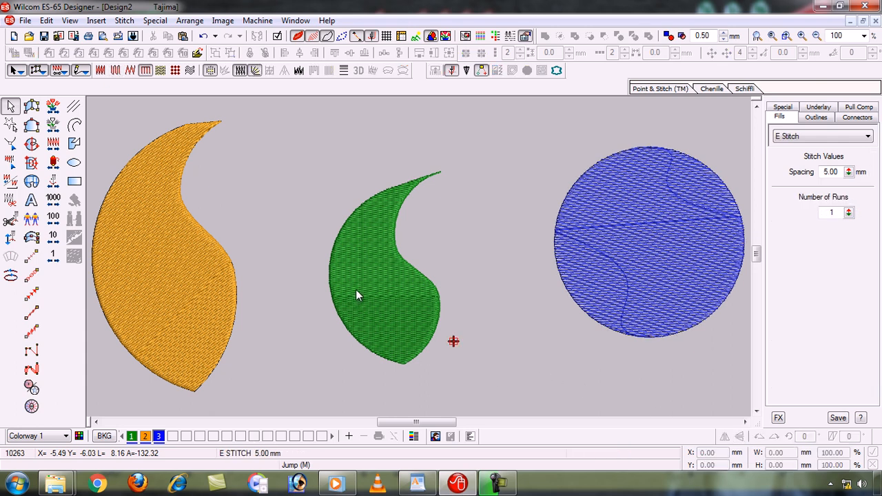
{"action": "left_click", "coordinate": [376, 286]}
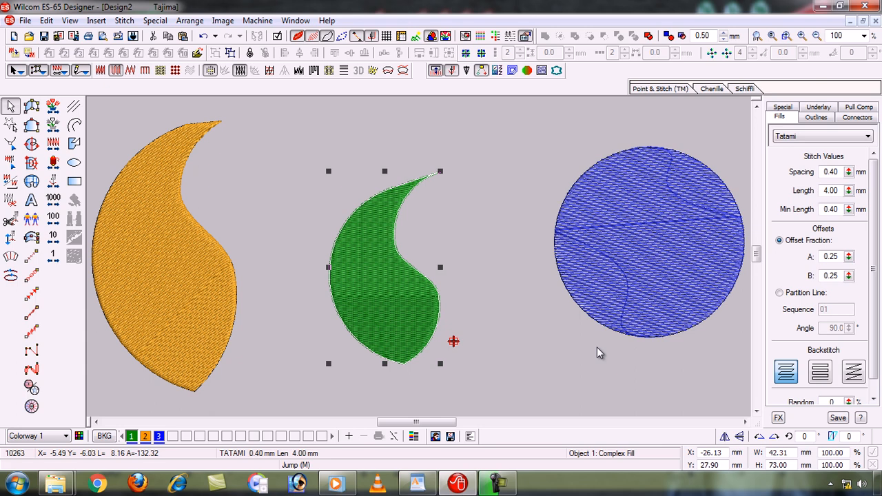
{"action": "left_click", "coordinate": [724, 437]}
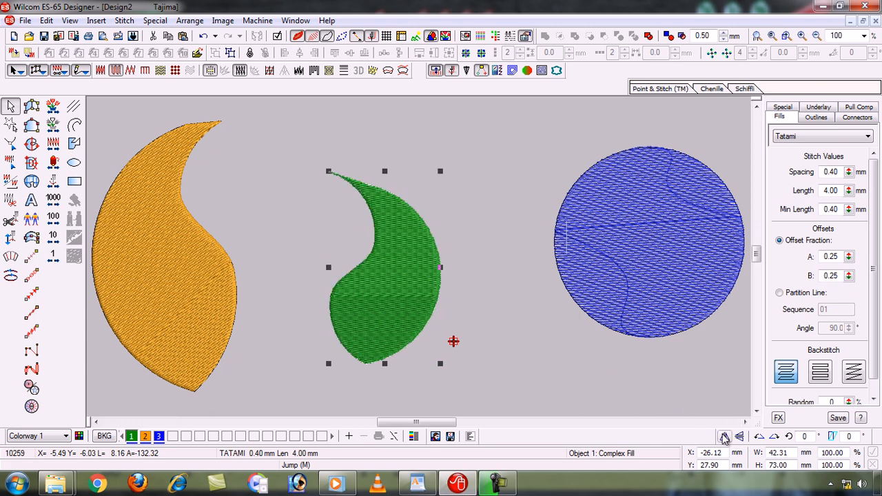
{"action": "left_click", "coordinate": [724, 437]}
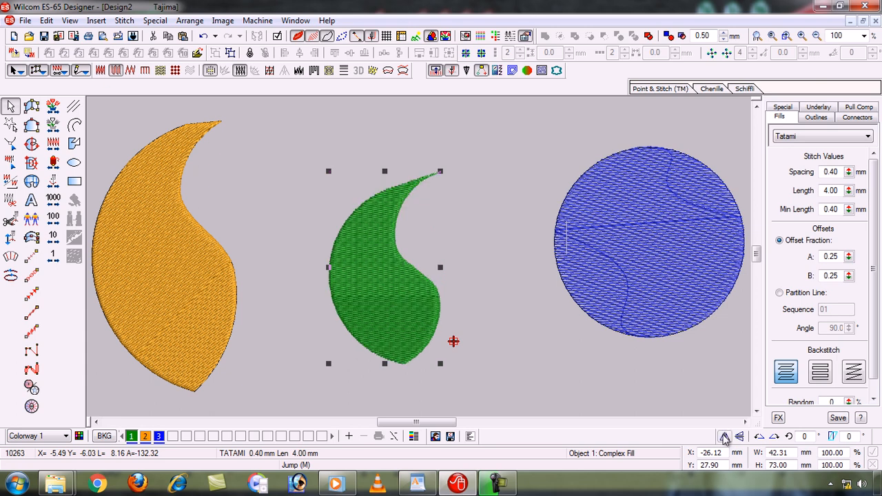
{"action": "left_click", "coordinate": [724, 437]}
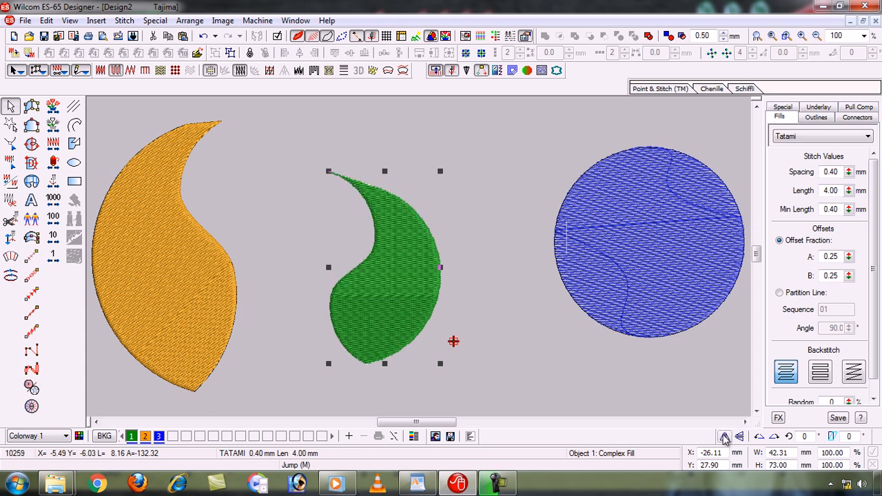
{"action": "left_click", "coordinate": [724, 437]}
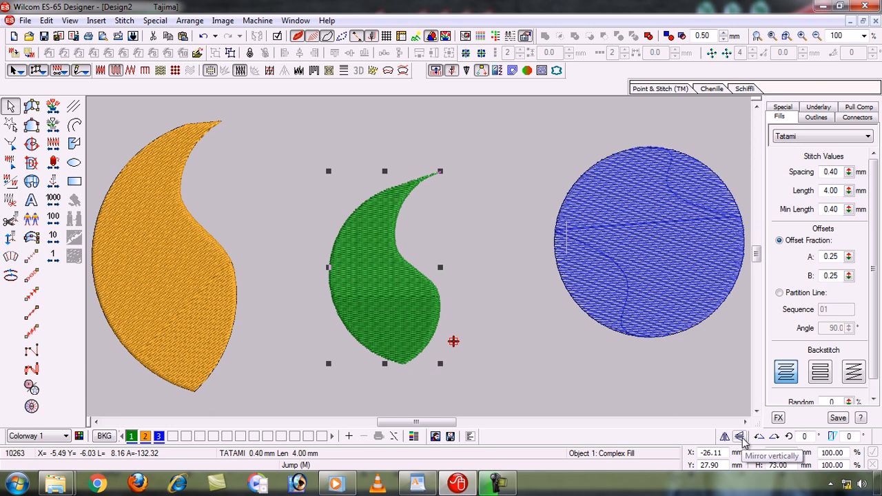
- Mirror the green shape vertically, mirror it back, and deselect it
{"action": "left_click", "coordinate": [740, 437]}
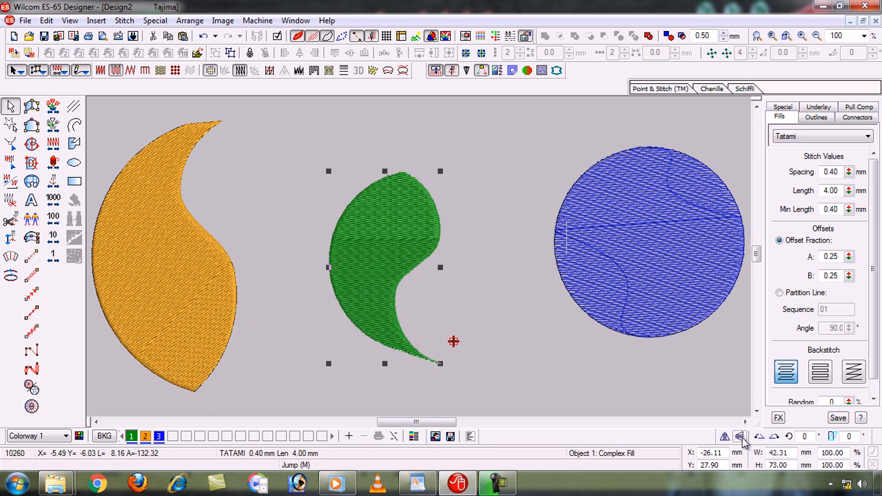
{"action": "left_click", "coordinate": [740, 437]}
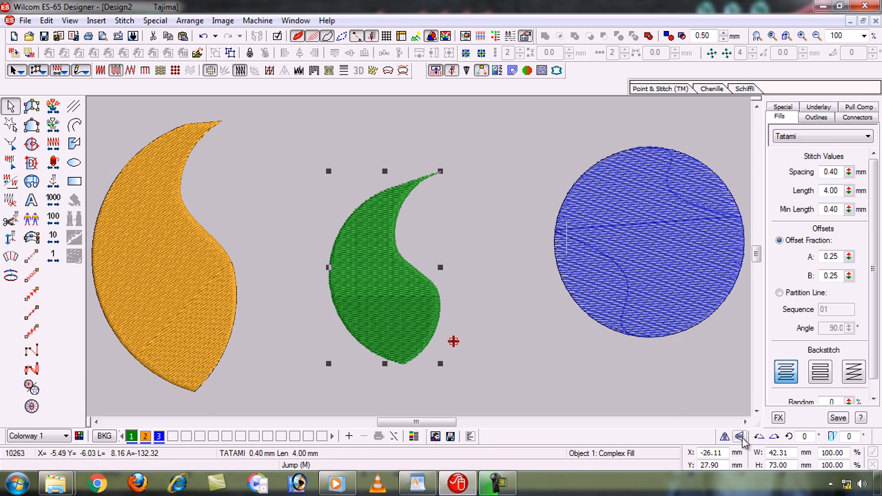
{"action": "left_click", "coordinate": [571, 394]}
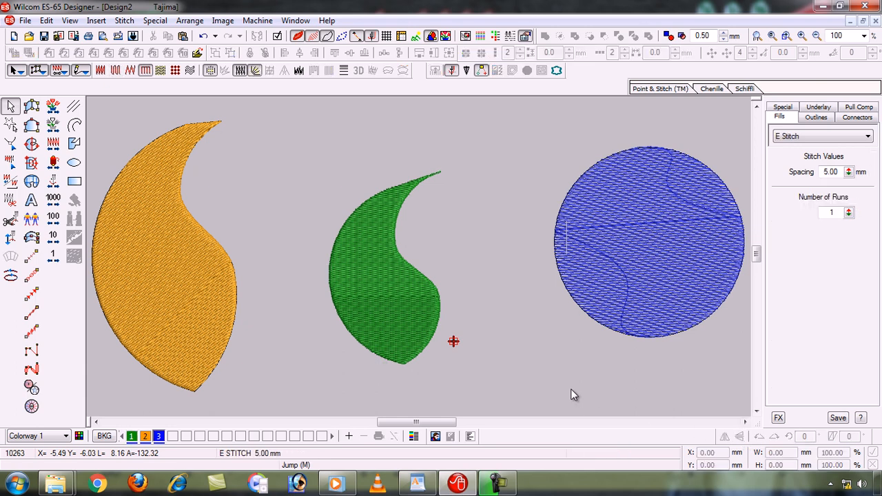
- Select the green shape and rotate it 45 degrees counterclockwise and back 45 degrees clockwise
{"action": "left_click", "coordinate": [434, 314]}
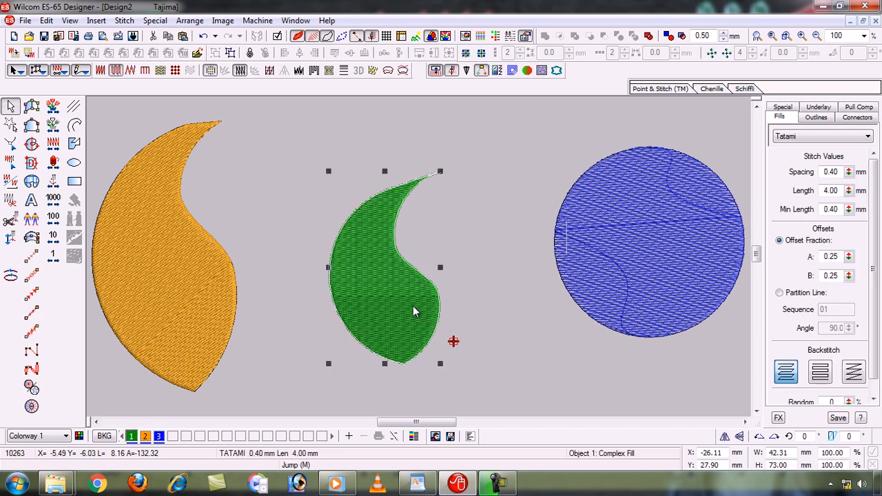
{"action": "left_click", "coordinate": [759, 437]}
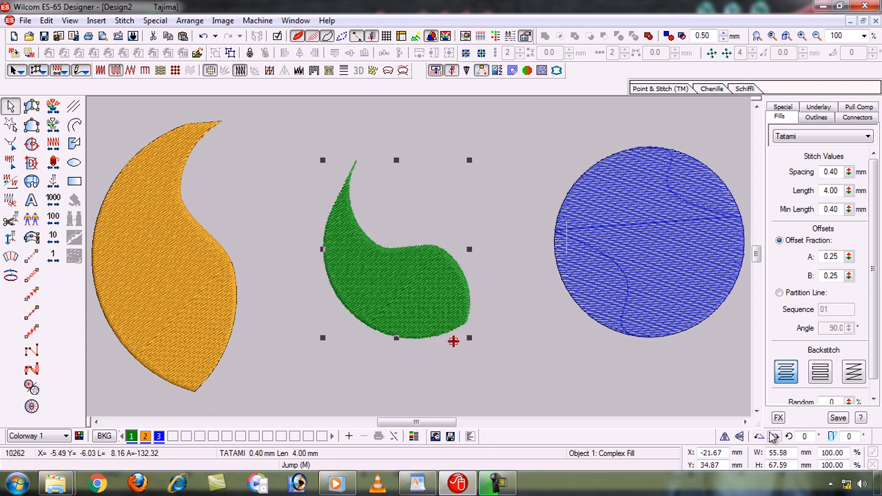
{"action": "left_click", "coordinate": [775, 438]}
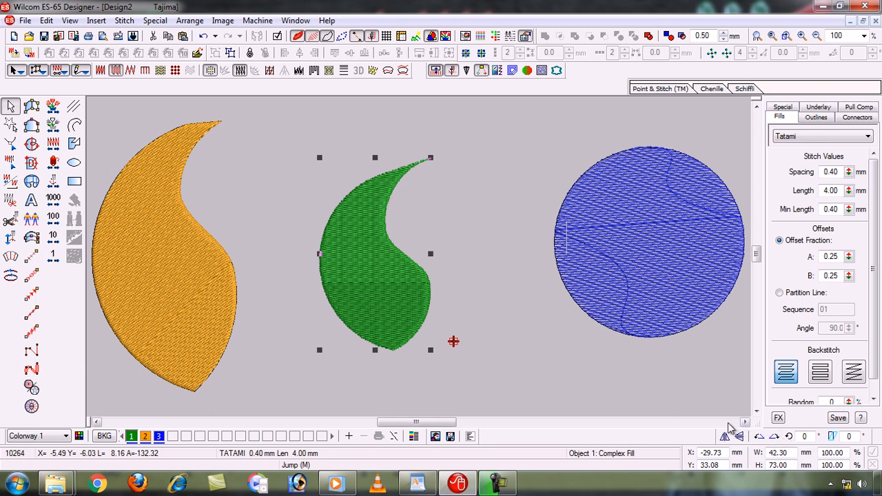
- Rotate the green shape by 60 degrees, deselect it, and undo the rotation
{"action": "left_click", "coordinate": [805, 438]}
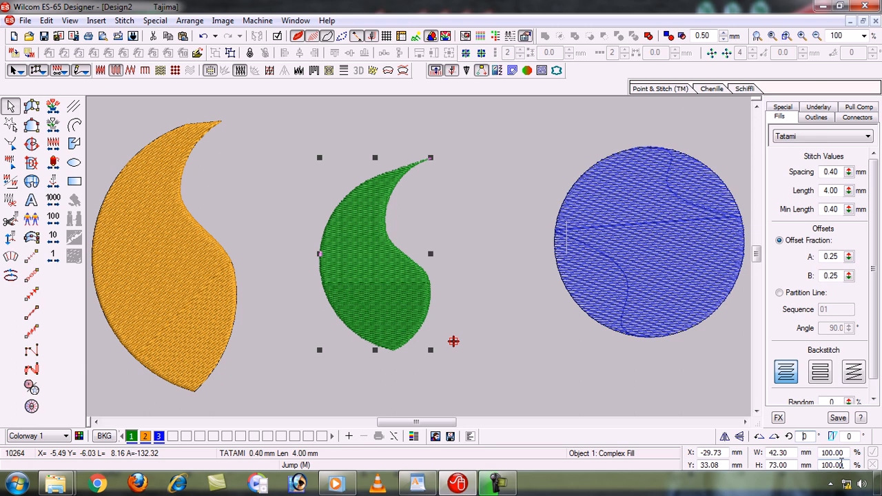
{"action": "type", "text": "6"}
{"action": "key", "text": "Return"}
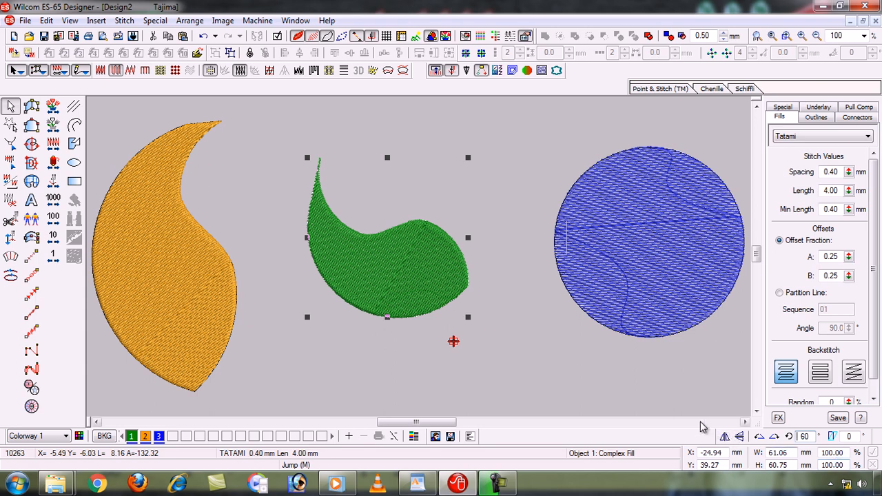
{"action": "left_click", "coordinate": [645, 378]}
{"action": "key", "text": "ctrl+z"}
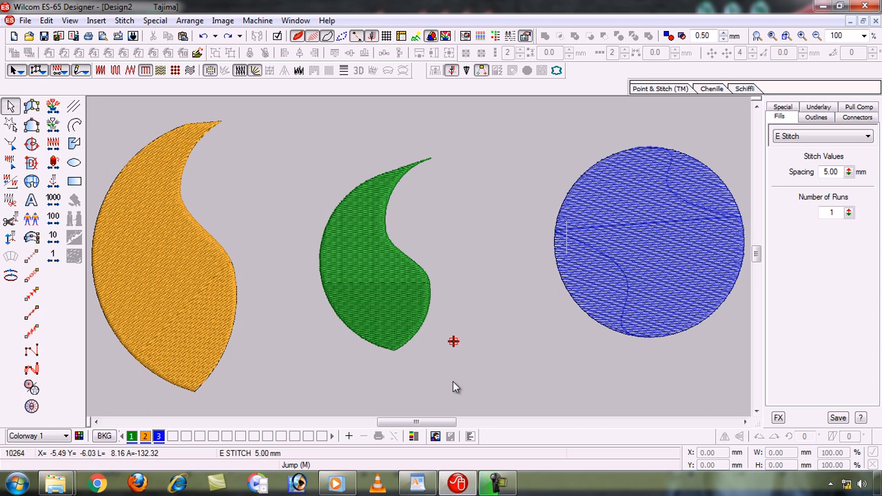
- Switch to WordPad, highlight topic 22 "Auto Split, Auto Jump", and return to the Wilcom design
{"action": "left_click", "coordinate": [417, 485]}
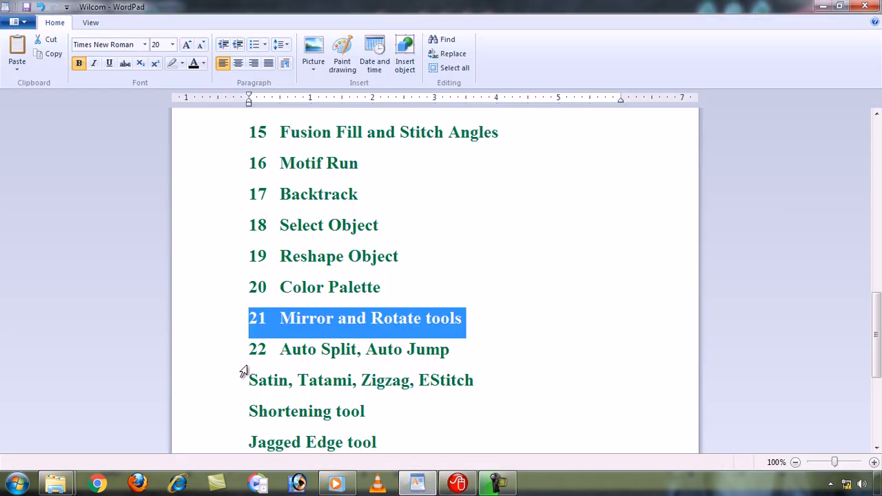
{"action": "left_click", "coordinate": [212, 358]}
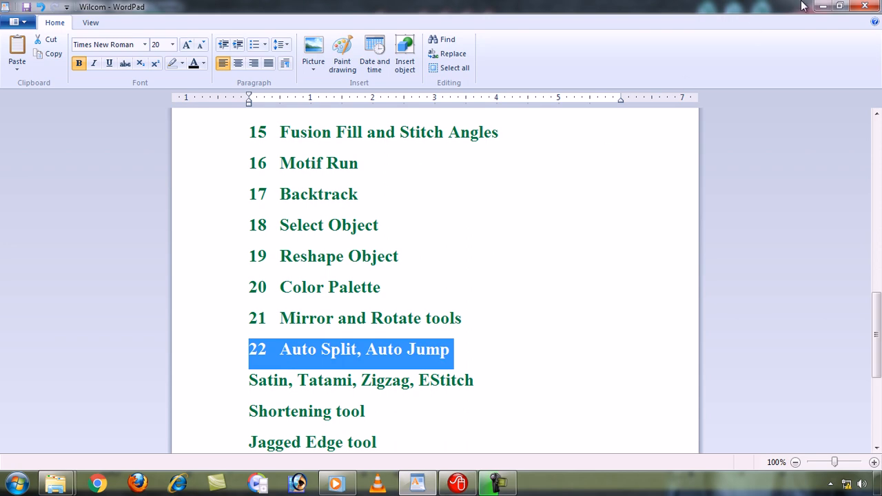
{"action": "left_click", "coordinate": [821, 6]}
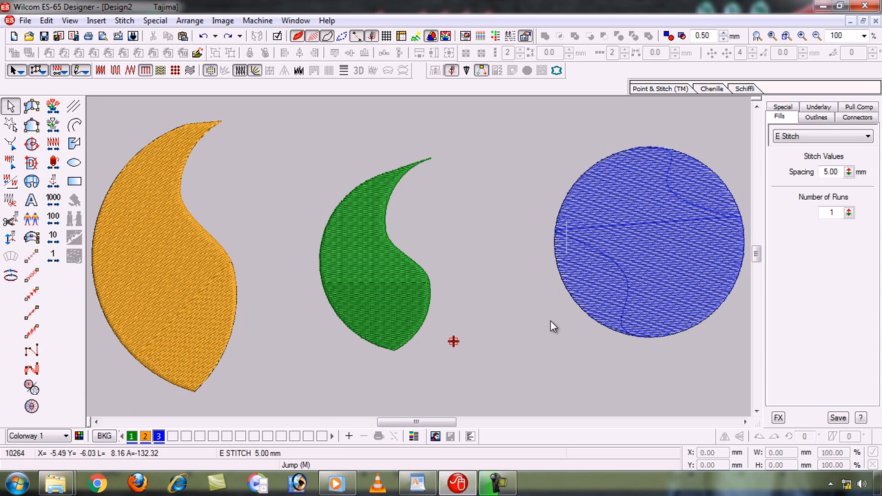
- Switch to WordPad, highlight the "Satin, Tatami, Zigzag, EStitch" line, and return to the Wilcom design
{"action": "left_click", "coordinate": [417, 473]}
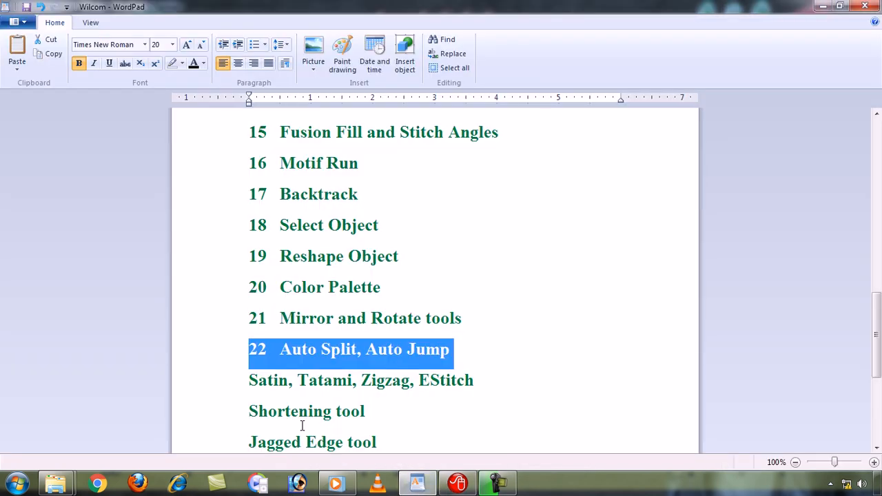
{"action": "left_click", "coordinate": [195, 389]}
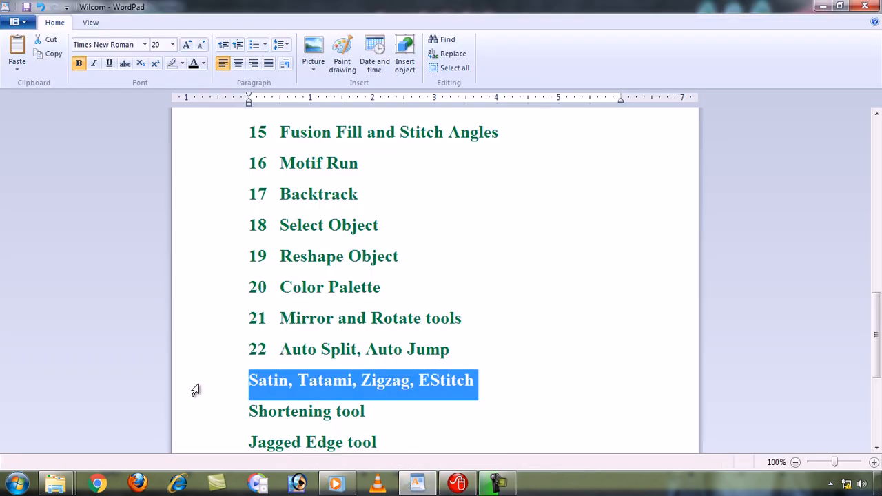
{"action": "left_click", "coordinate": [425, 478]}
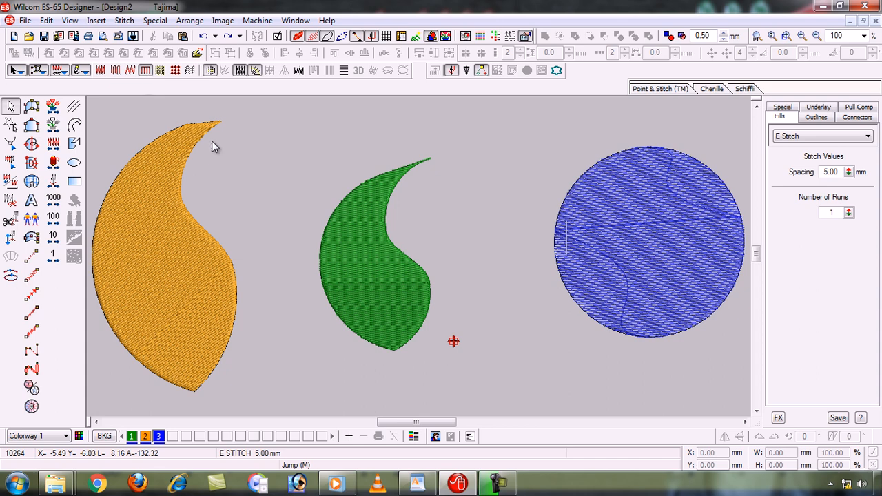
- Set Zigzag as the stitch type for new objects
{"action": "key", "text": "shift+z"}
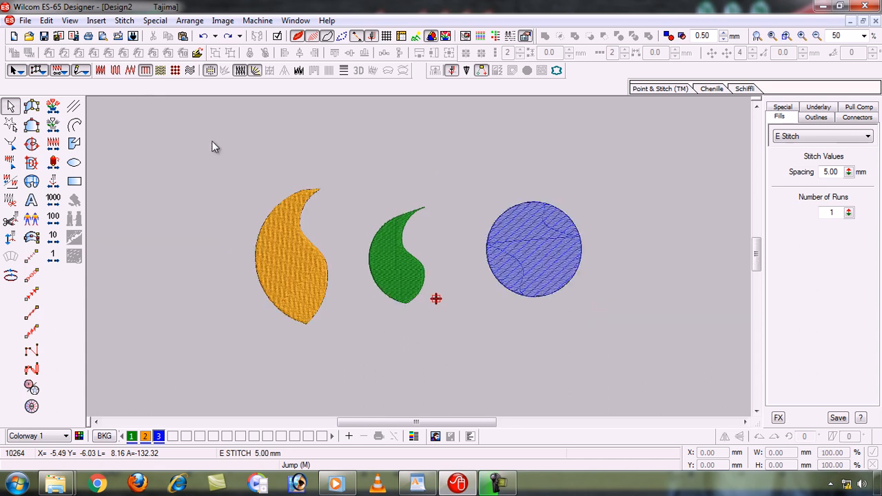
{"action": "key", "text": "b"}
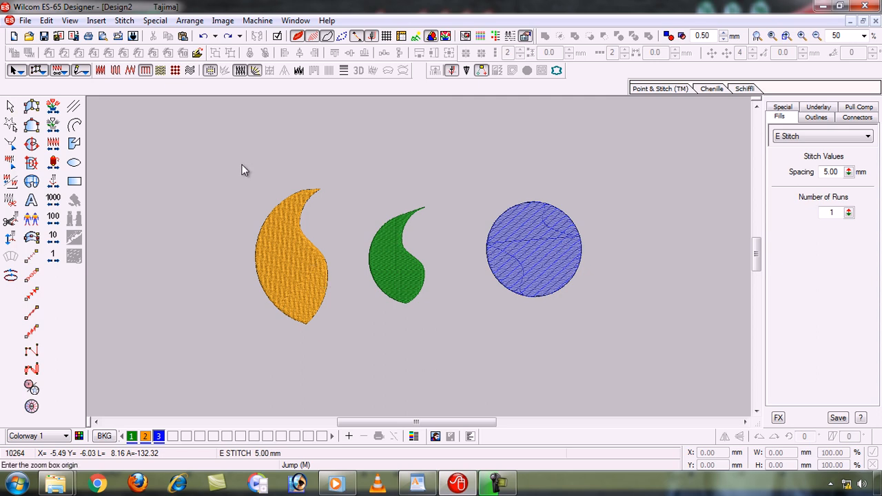
{"action": "left_click_drag", "start_coordinate": [441, 321], "coordinate": [583, 403]}
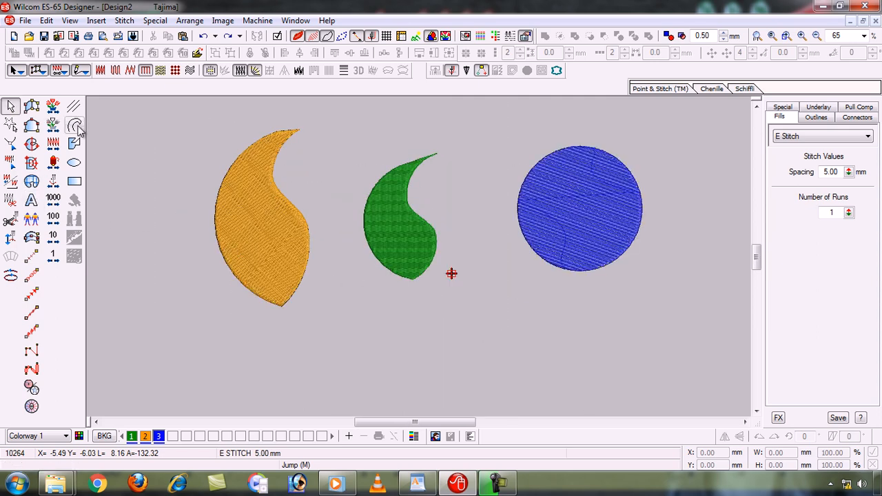
{"action": "left_click", "coordinate": [75, 161]}
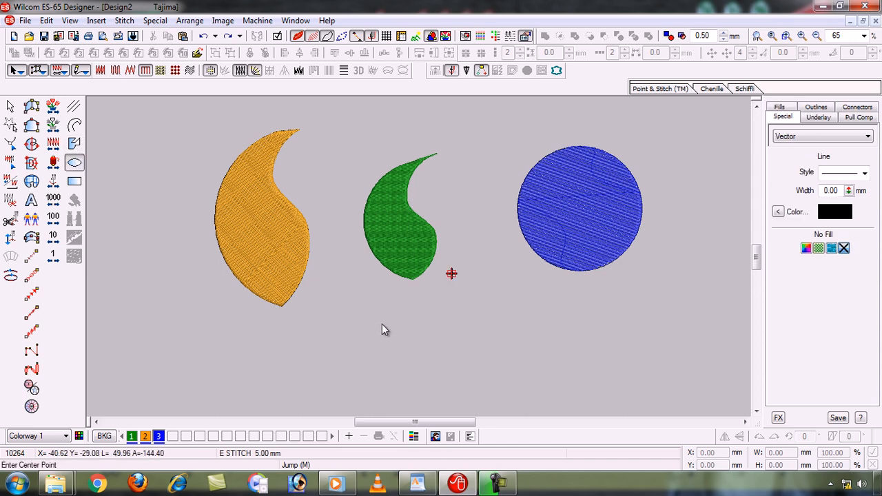
{"action": "left_click", "coordinate": [31, 143]}
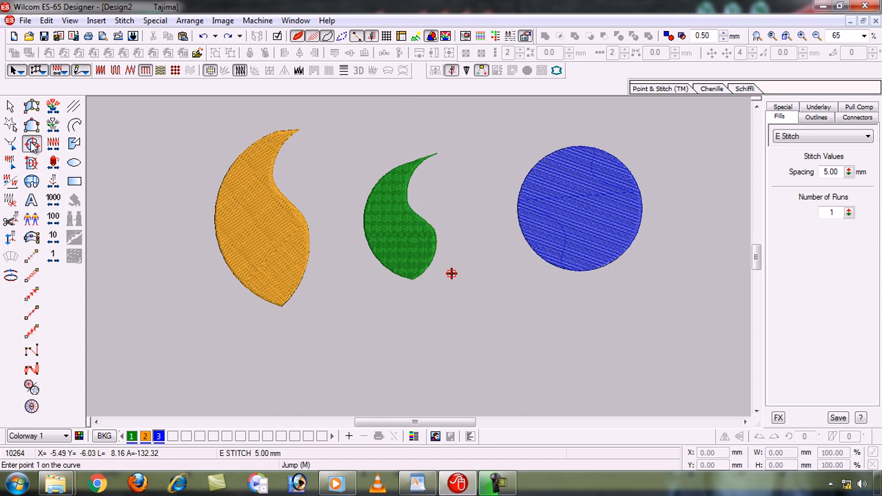
{"action": "left_click", "coordinate": [130, 72]}
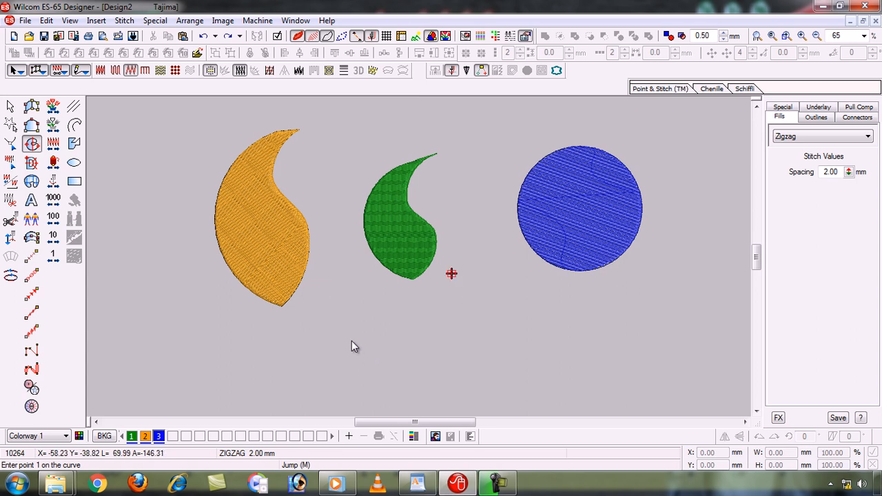
- Digitize a long, slightly curved zigzag strip with Input A below the green and blue shapes, about 151 mm wide and 34 mm high
{"action": "left_click", "coordinate": [31, 110]}
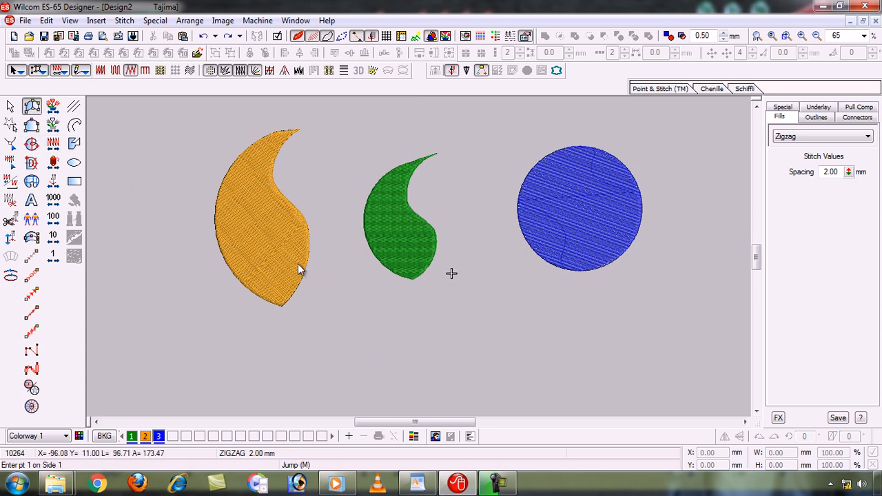
{"action": "left_click", "coordinate": [352, 314]}
{"action": "left_click", "coordinate": [353, 355]}
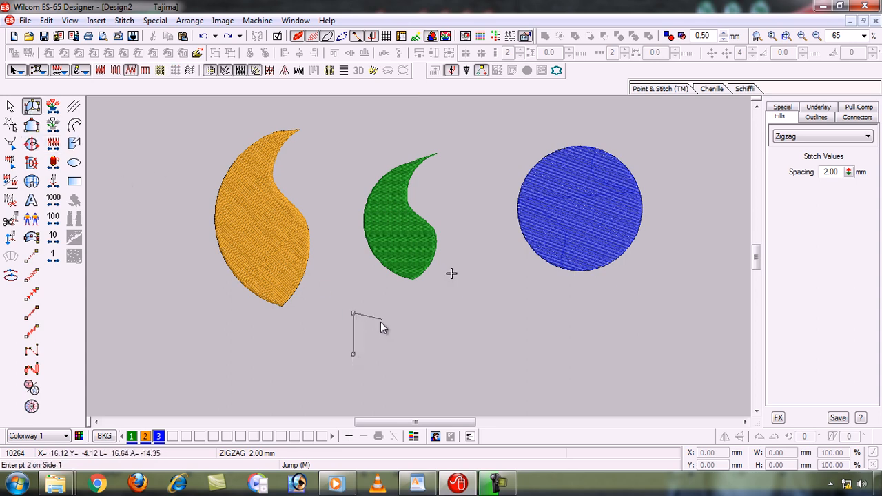
{"action": "left_click", "coordinate": [412, 314]}
{"action": "left_click", "coordinate": [416, 354]}
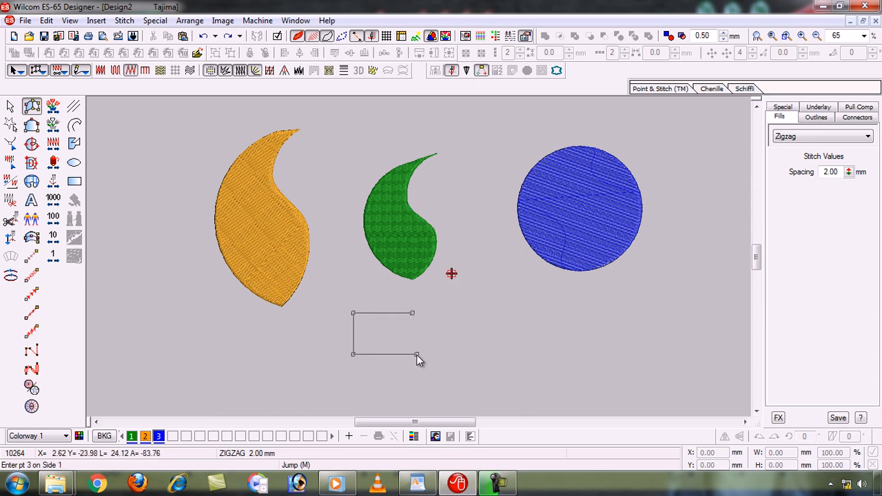
{"action": "left_click", "coordinate": [532, 304]}
{"action": "left_click", "coordinate": [537, 351]}
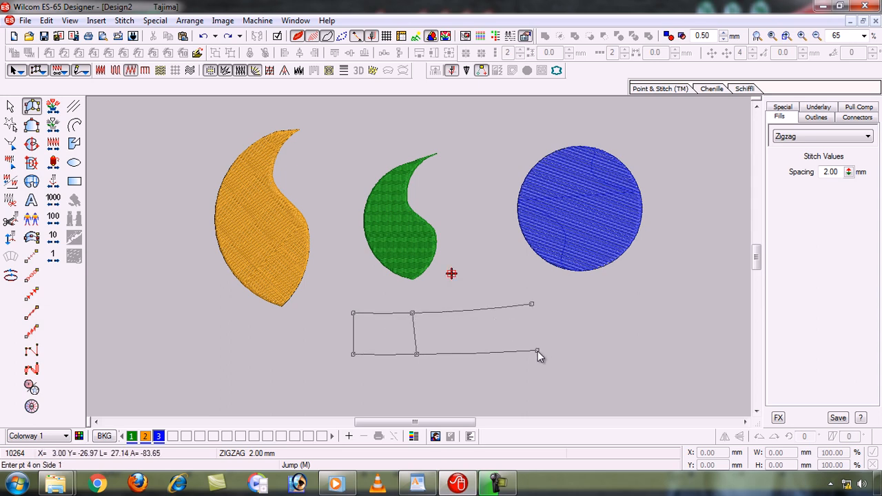
{"action": "left_click", "coordinate": [613, 297]}
{"action": "left_click", "coordinate": [611, 343]}
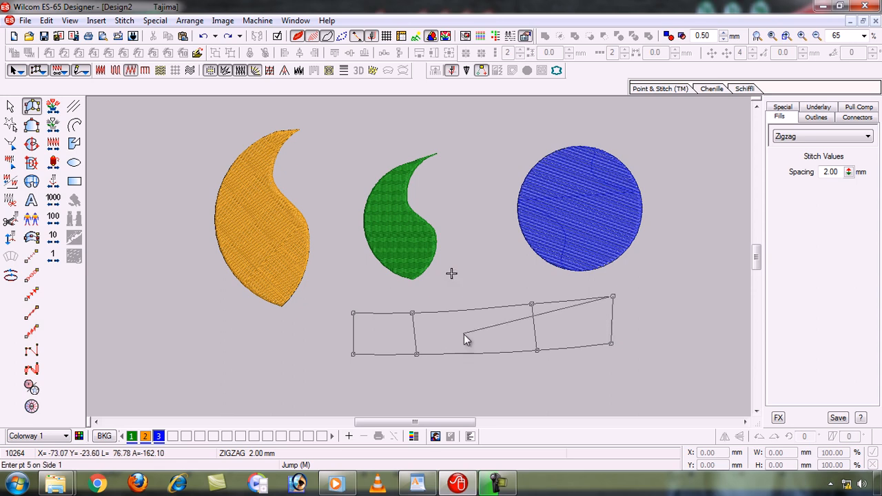
{"action": "key", "text": "Return"}
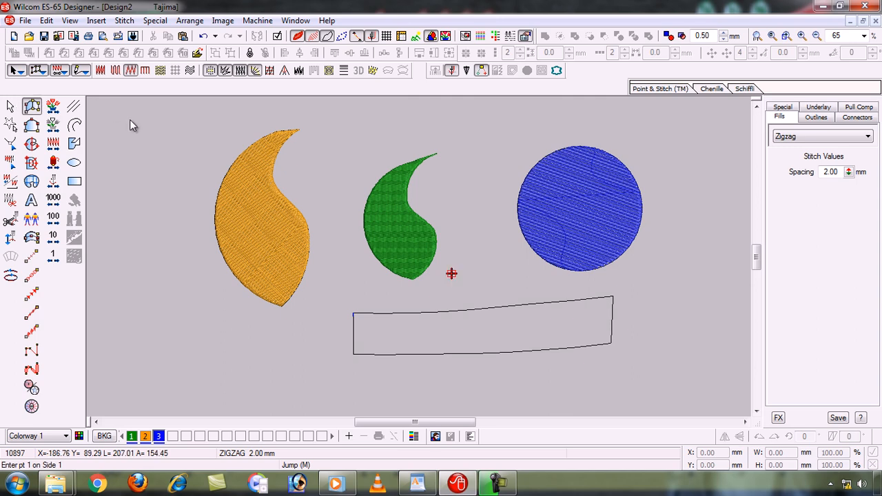
- Scale the new strip down to about 69 mm wide and 15 mm high, and deselect it
{"action": "left_click", "coordinate": [12, 108]}
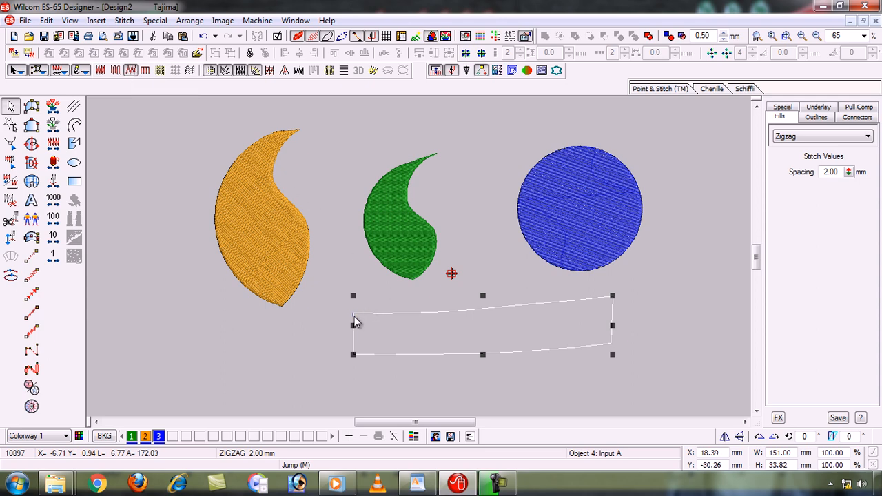
{"action": "left_click_drag", "start_coordinate": [353, 297], "coordinate": [496, 304]}
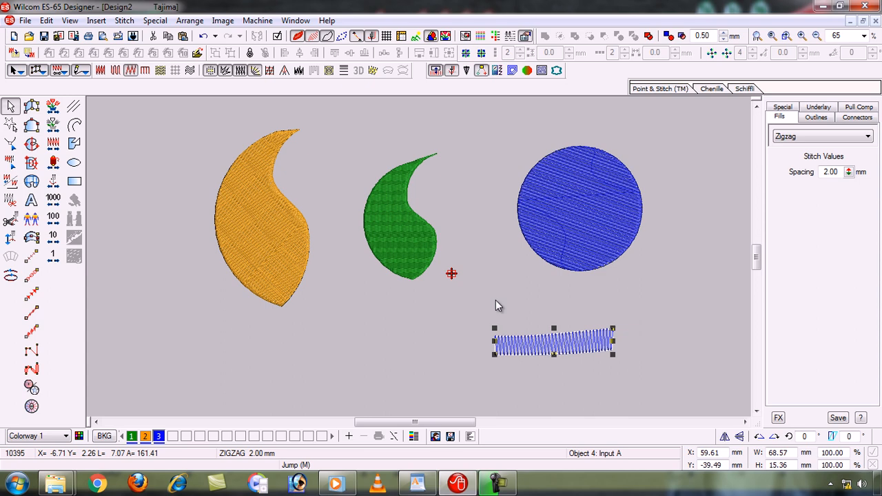
{"action": "left_click", "coordinate": [532, 372]}
- Select the zigzag strip and reduce its stitch spacing to 1.43 mm
{"action": "key", "text": "b"}
{"action": "left_click_drag", "start_coordinate": [419, 315], "coordinate": [641, 382]}
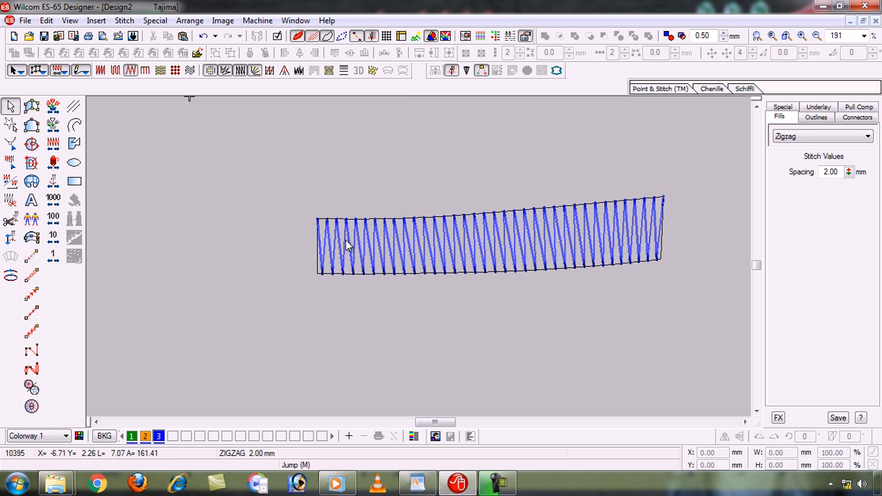
{"action": "left_click", "coordinate": [445, 238]}
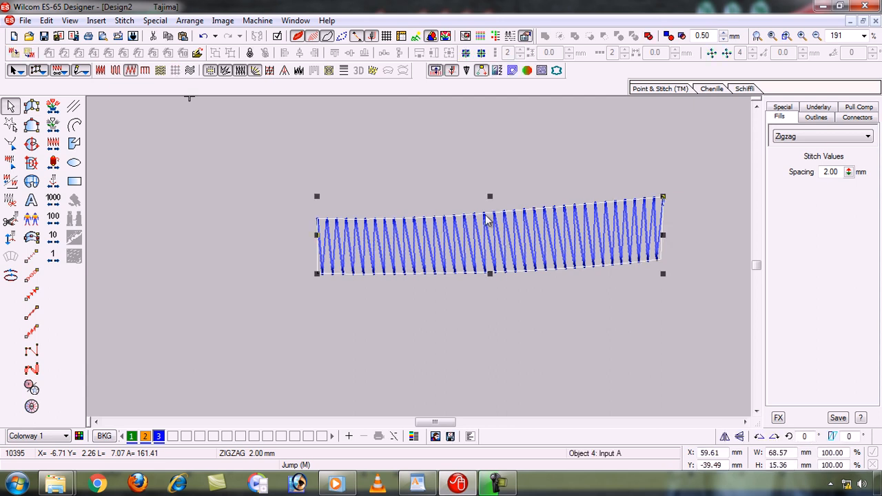
{"action": "left_click", "coordinate": [848, 171]}
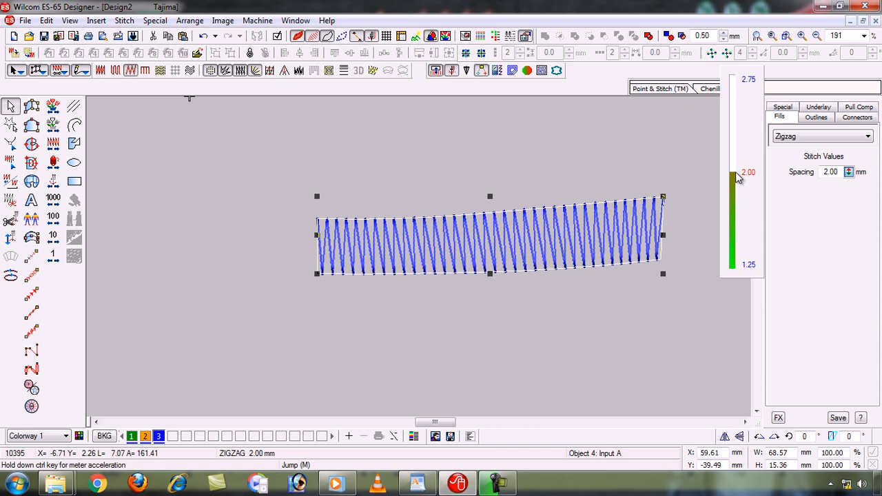
{"action": "left_click_drag", "start_coordinate": [735, 172], "coordinate": [736, 246]}
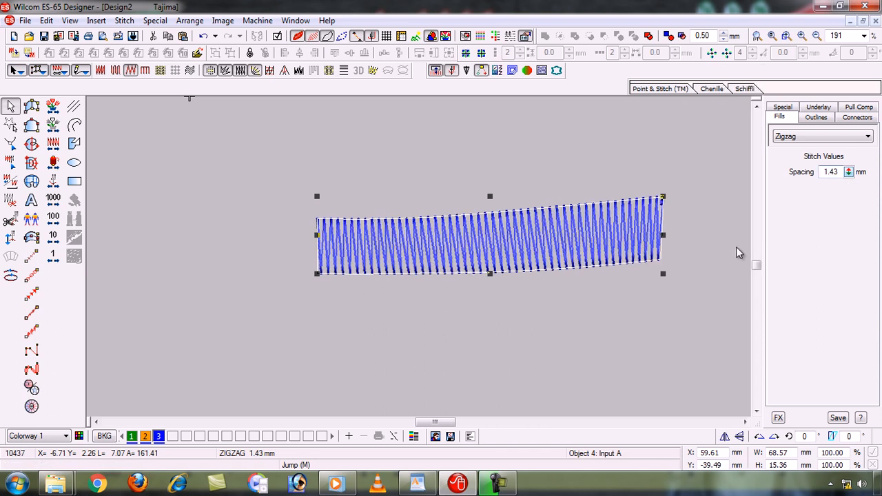
- Tighten the strip's zigzag spacing to 0.24 mm and widen it again to 0.61 mm
{"action": "left_click", "coordinate": [848, 172]}
{"action": "left_click_drag", "start_coordinate": [735, 171], "coordinate": [737, 255]}
{"action": "left_click_drag", "start_coordinate": [849, 172], "coordinate": [743, 250]}
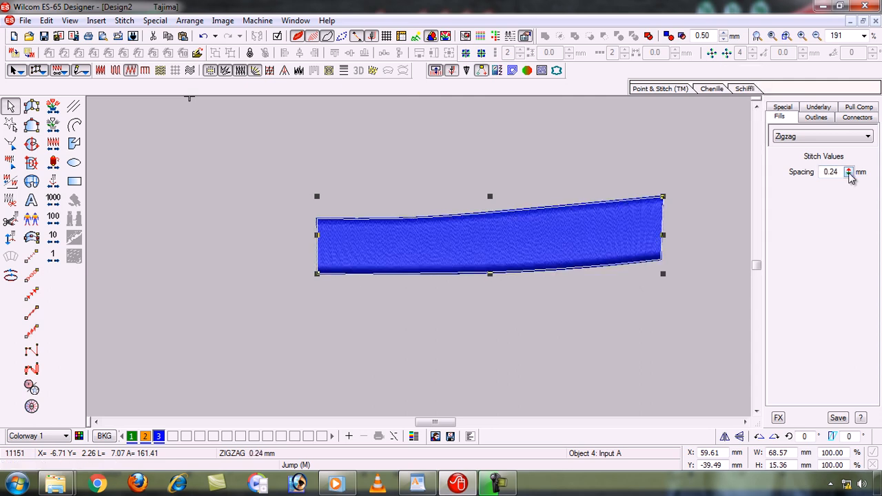
{"action": "left_click_drag", "start_coordinate": [849, 173], "coordinate": [736, 196]}
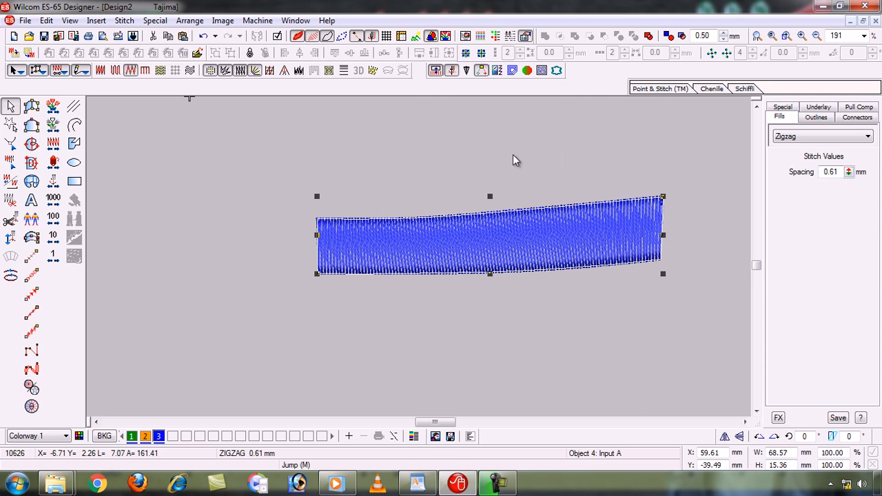
- Compare stitch types on the strip by switching it to Satin, to Tatami and back to Zigzag
{"action": "left_click", "coordinate": [101, 70]}
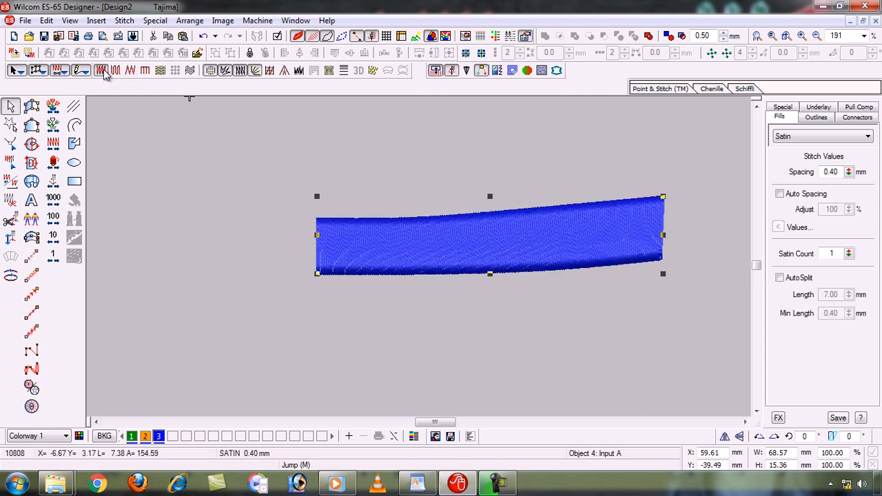
{"action": "left_click", "coordinate": [115, 71]}
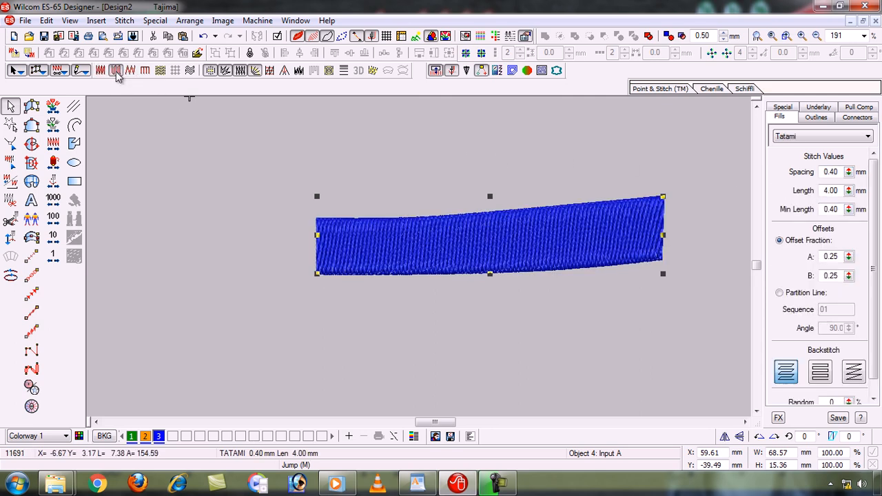
{"action": "left_click", "coordinate": [129, 72]}
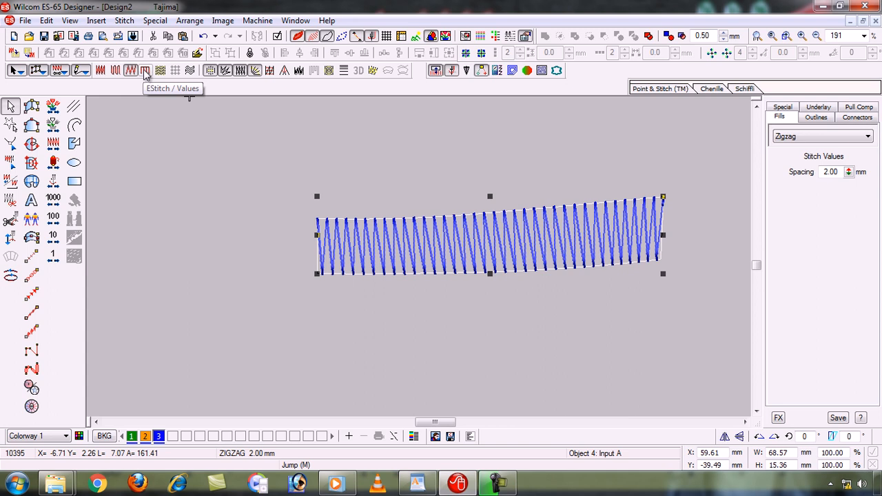
{"action": "key", "text": "shift+z"}
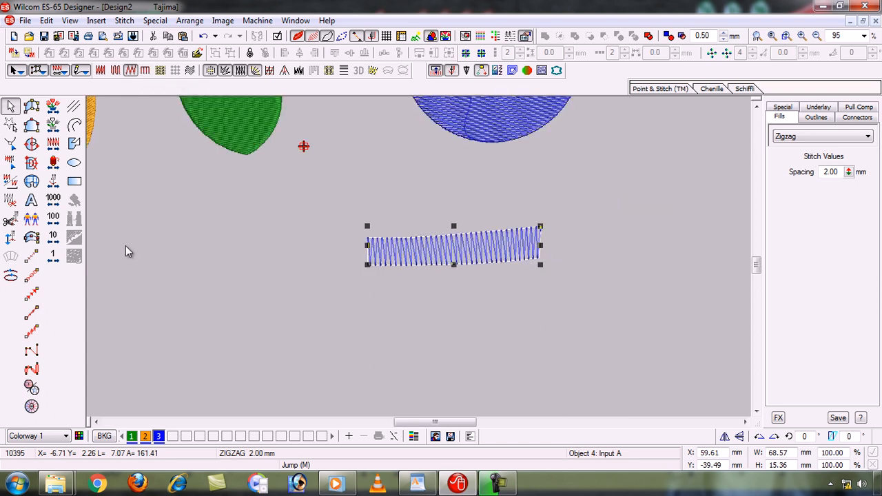
{"action": "left_click", "coordinate": [31, 107]}
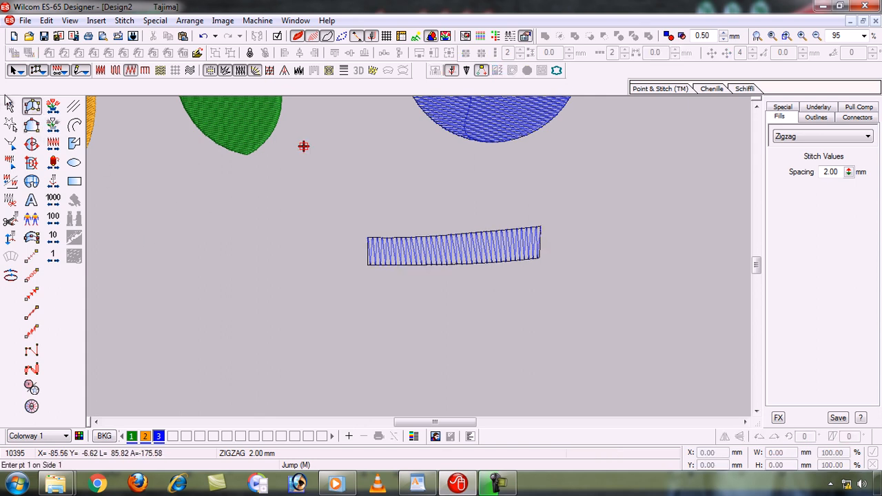
{"action": "left_click", "coordinate": [10, 107]}
{"action": "left_click", "coordinate": [212, 237]}
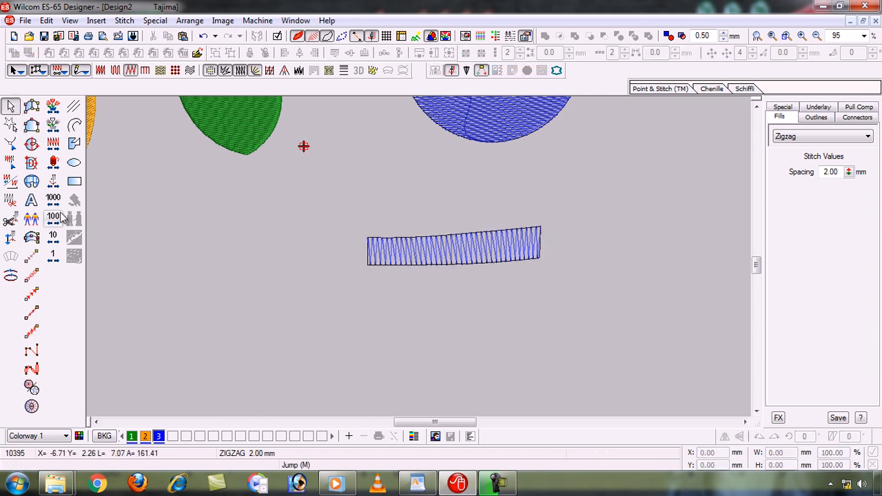
- Digitize a second zigzag strip with Input A beside the first one, below the green shape, about 74 mm wide and 17 mm high
{"action": "left_click", "coordinate": [32, 107]}
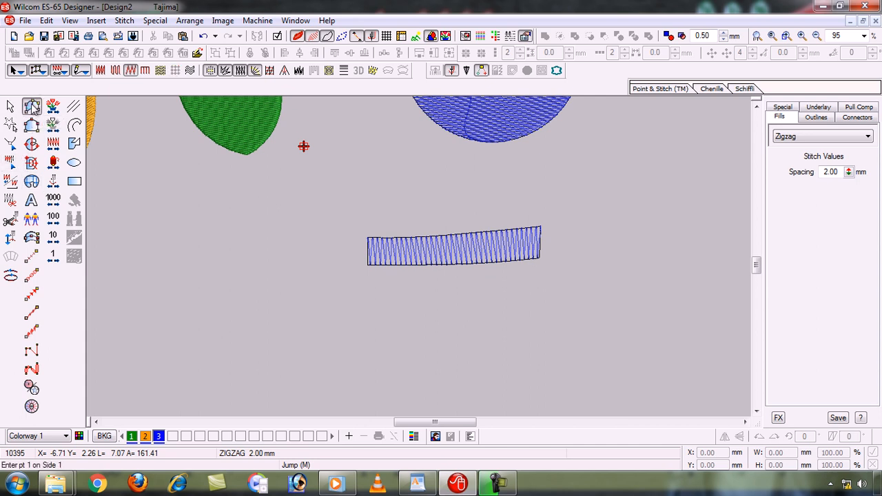
{"action": "left_click", "coordinate": [142, 235]}
{"action": "left_click", "coordinate": [141, 267]}
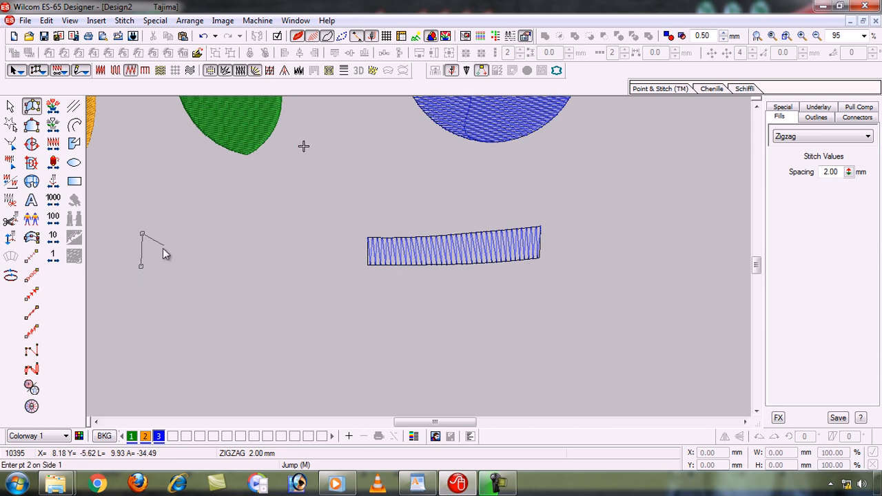
{"action": "left_click", "coordinate": [183, 234]}
{"action": "left_click", "coordinate": [190, 269]}
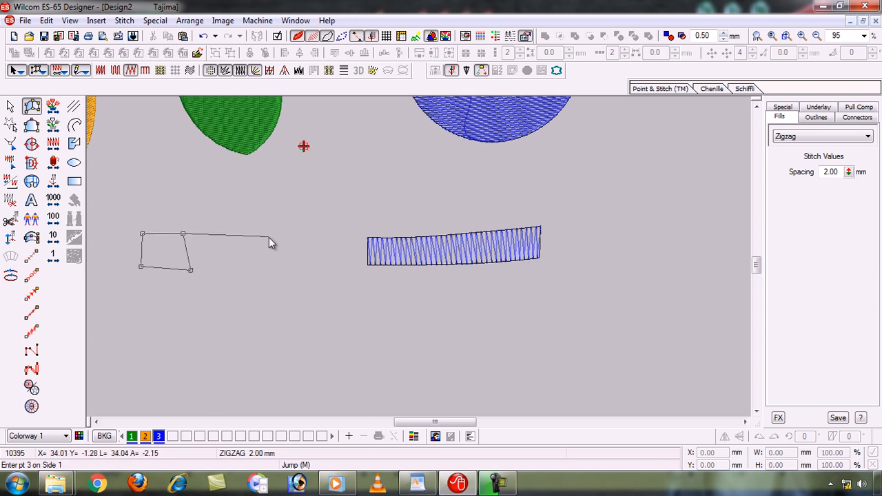
{"action": "left_click", "coordinate": [268, 237]}
{"action": "left_click", "coordinate": [274, 277]}
{"action": "left_click", "coordinate": [325, 235]}
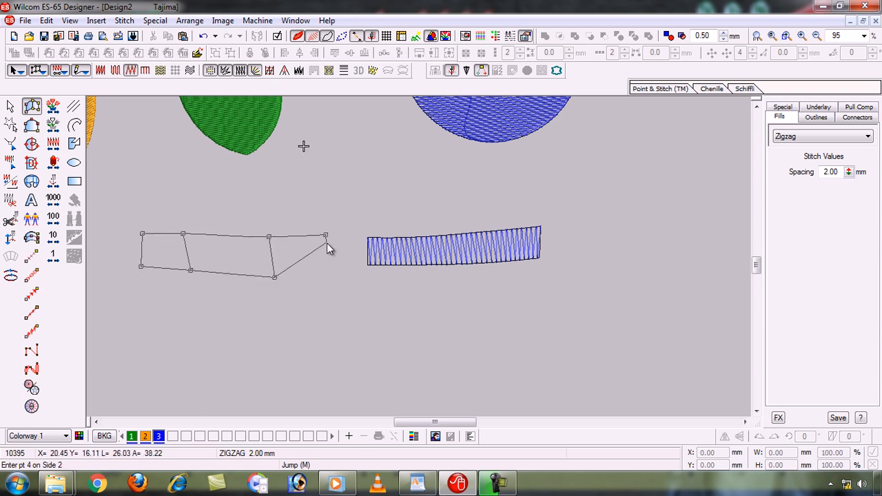
{"action": "left_click", "coordinate": [328, 274]}
{"action": "key", "text": "Return"}
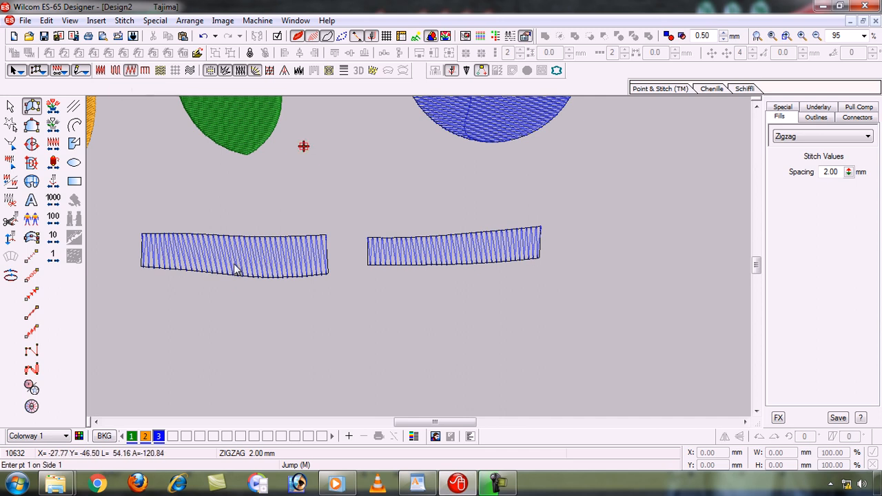
- Convert the second strip to E Stitch and leave it selected
{"action": "left_click", "coordinate": [10, 107]}
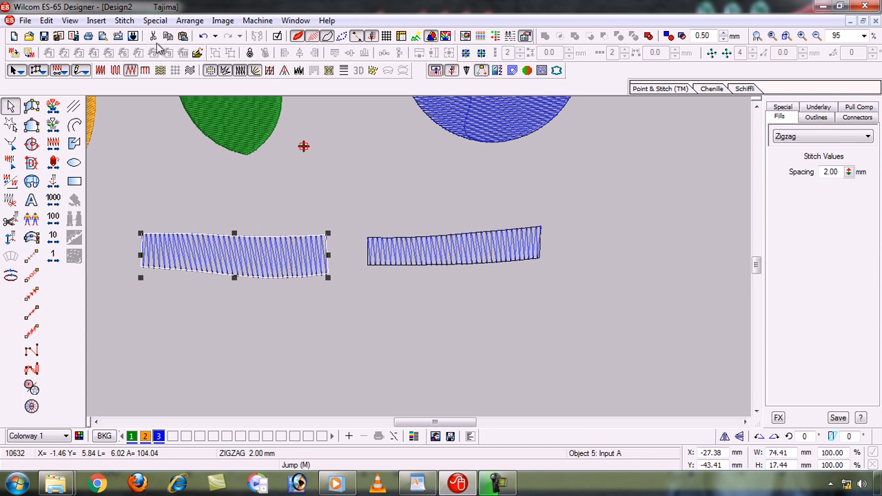
{"action": "left_click", "coordinate": [145, 71]}
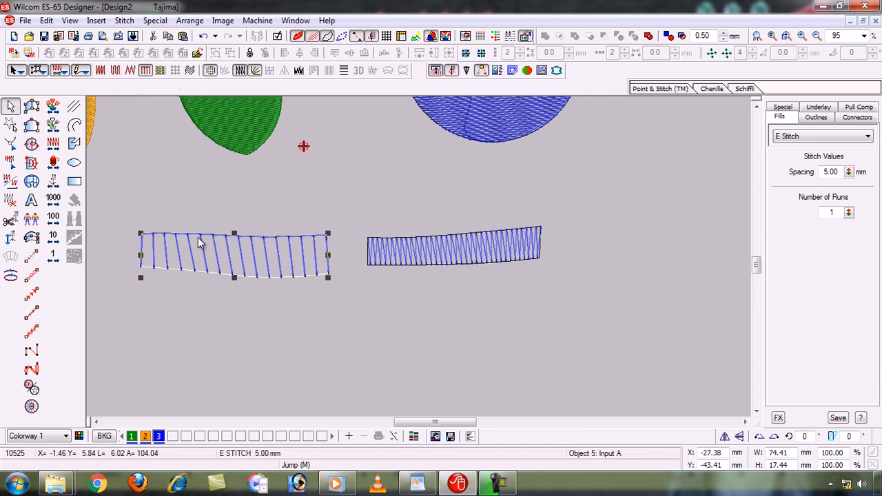
{"action": "left_click", "coordinate": [257, 320]}
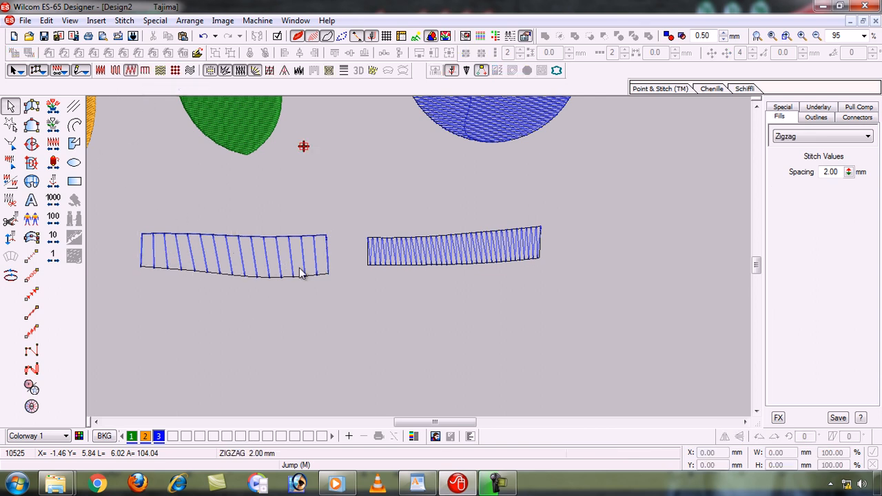
{"action": "left_click", "coordinate": [277, 269]}
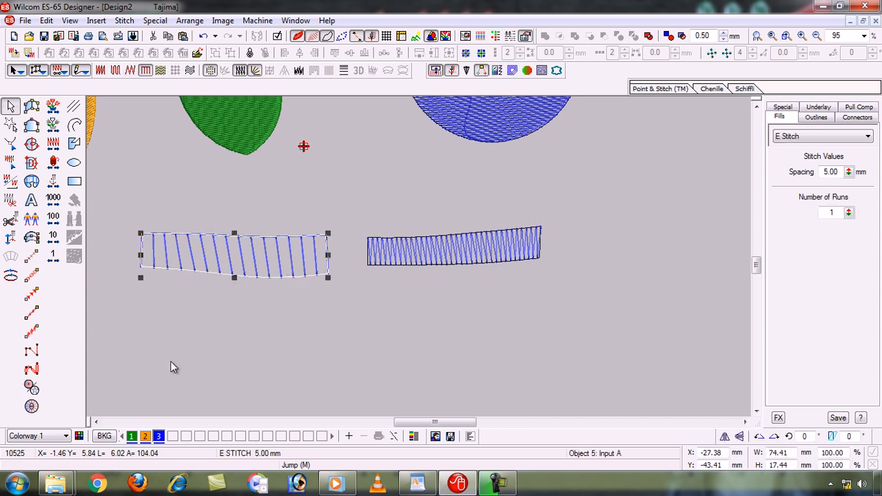
- Try palette colors 2 (orange) and 1 (dark green) on the E Stitch strip and return it to blue color 3
{"action": "left_click", "coordinate": [144, 436]}
{"action": "left_click", "coordinate": [131, 437]}
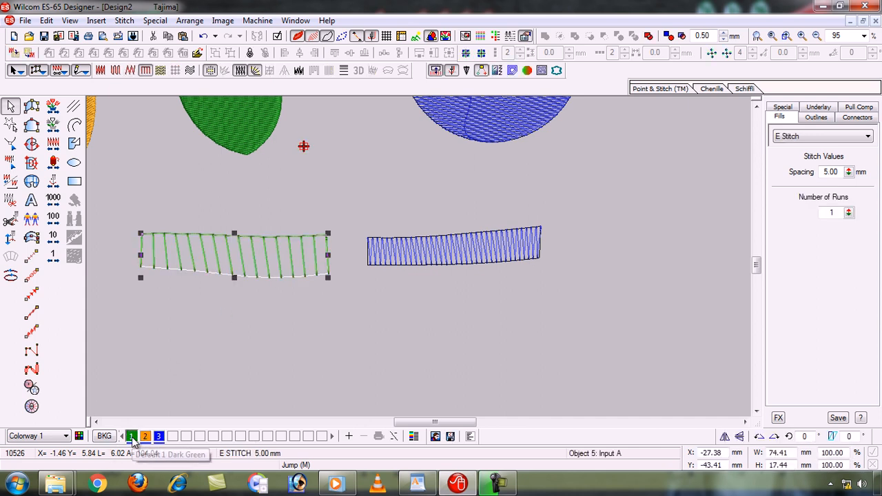
{"action": "left_click", "coordinate": [158, 437]}
{"action": "left_click", "coordinate": [298, 368]}
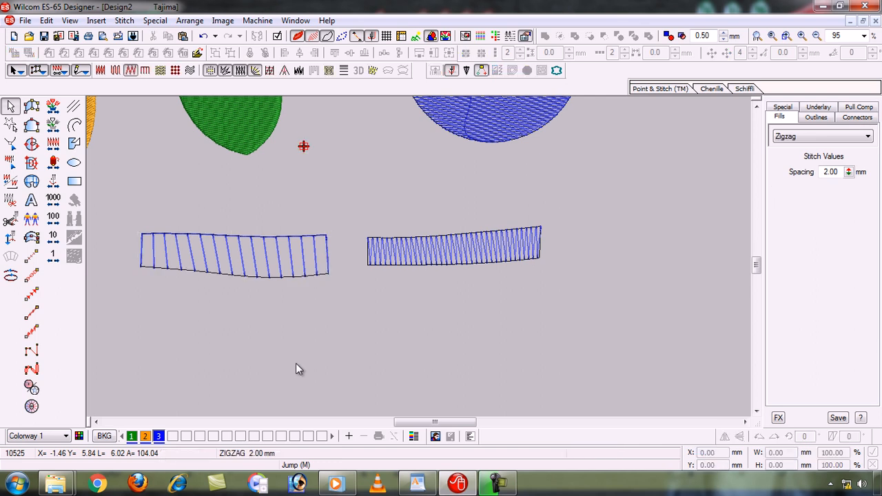
- Mirror the E Stitch strip vertically and mirror it back to its original orientation
{"action": "left_click", "coordinate": [283, 271]}
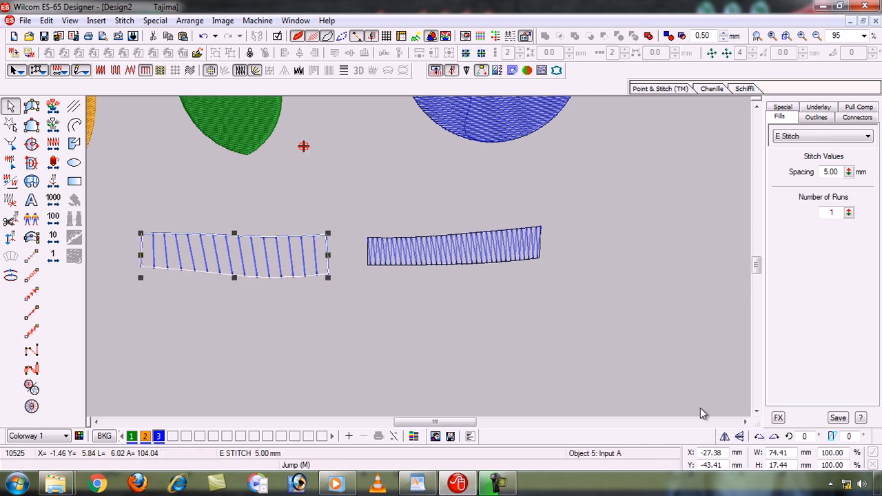
{"action": "left_click", "coordinate": [656, 375]}
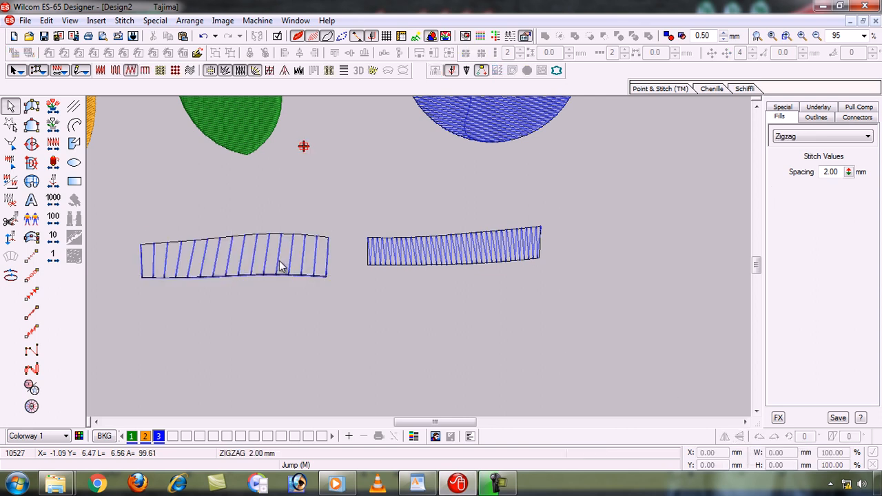
{"action": "left_click", "coordinate": [283, 266]}
{"action": "left_click", "coordinate": [667, 388]}
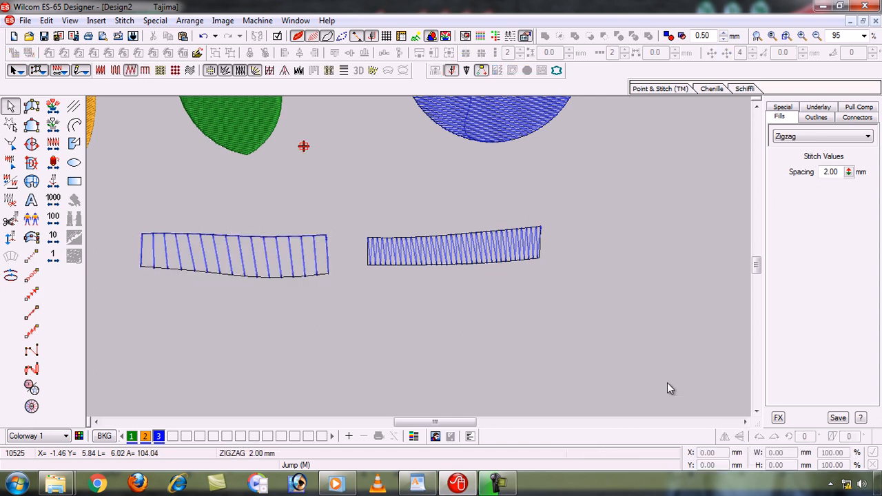
- Mirror the E Stitch strip horizontally, and mirror it horizontally again to restore its original direction
{"action": "left_click", "coordinate": [306, 272]}
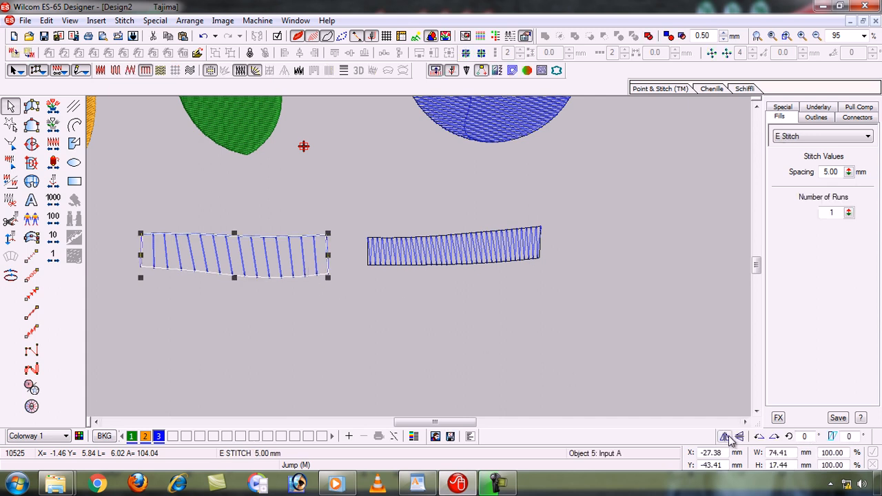
{"action": "left_click", "coordinate": [727, 438]}
{"action": "left_click", "coordinate": [594, 339]}
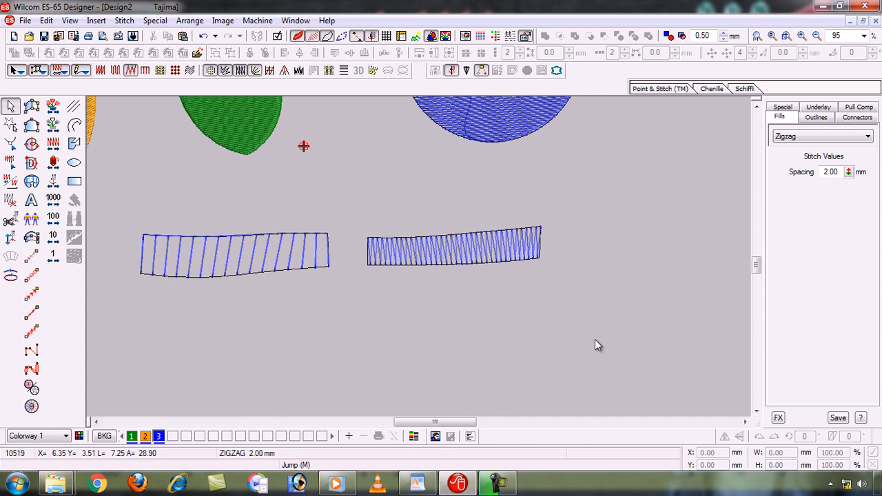
{"action": "left_click", "coordinate": [316, 267]}
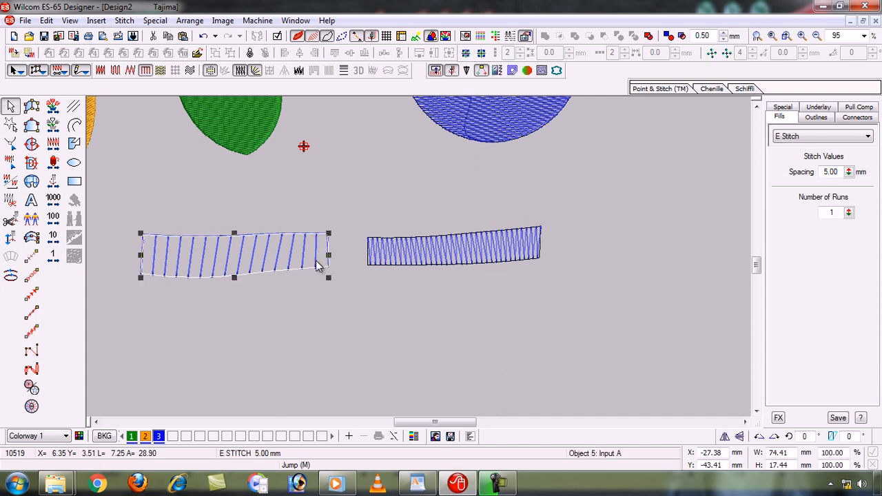
{"action": "left_click", "coordinate": [722, 438]}
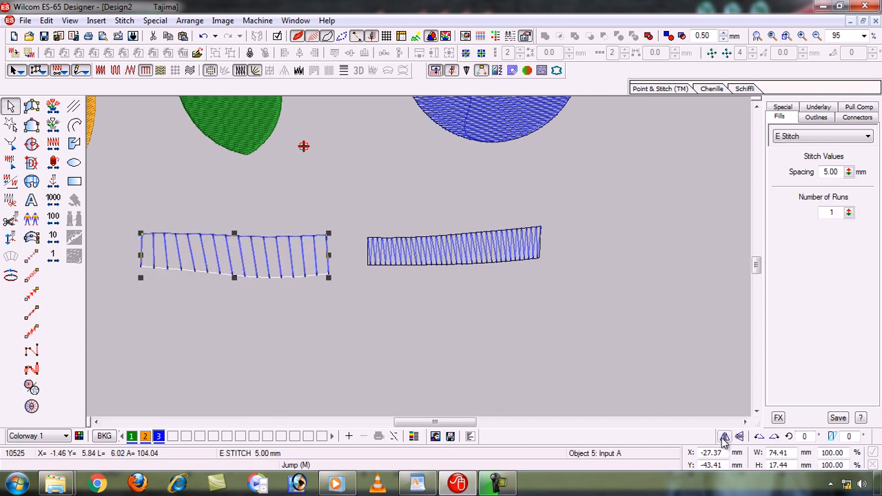
- Rotate the E Stitch strip about 45 degrees counter-clockwise, rotate it back clockwise and deselect it
{"action": "left_click", "coordinate": [759, 438]}
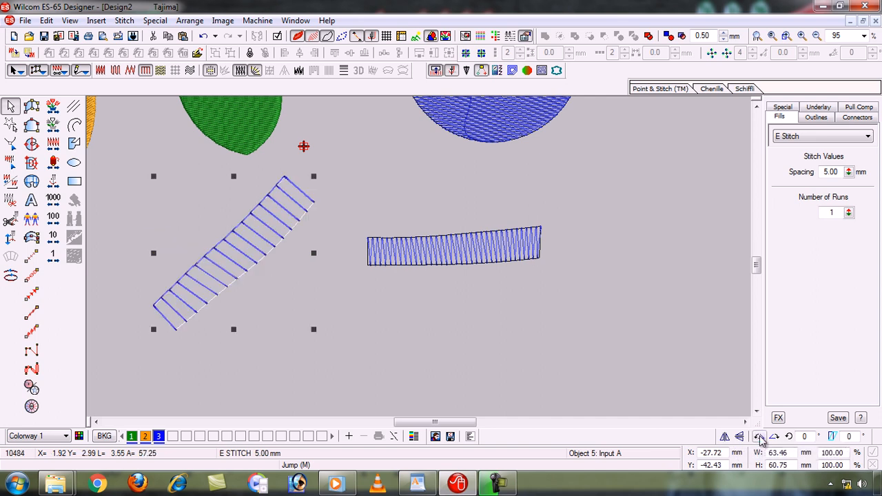
{"action": "left_click", "coordinate": [774, 438]}
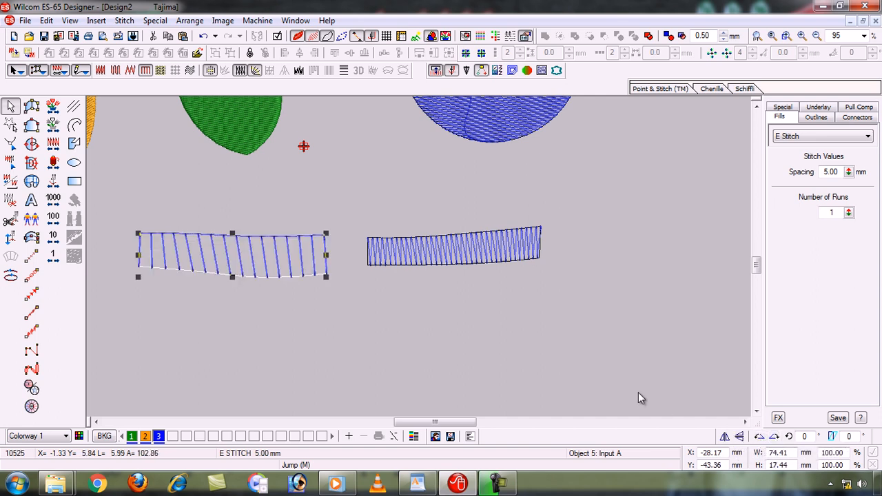
{"action": "left_click", "coordinate": [620, 385]}
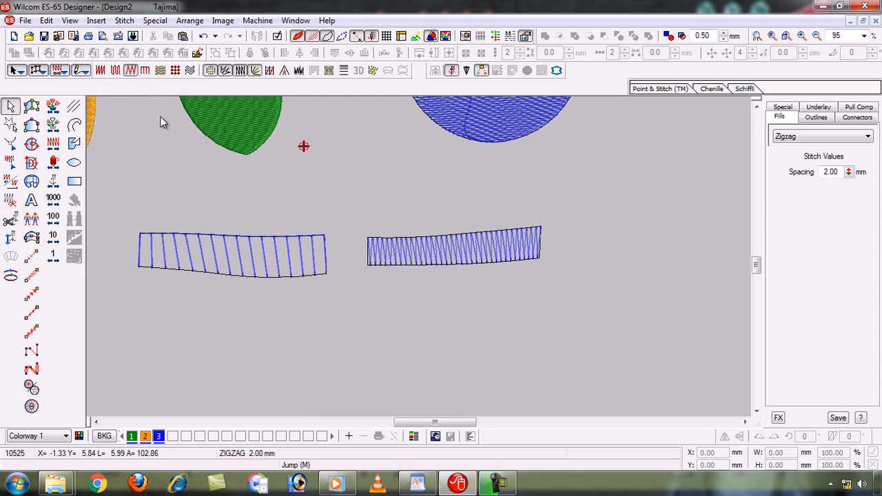
- Show the whole design, highlight the "Shortening tool" line in the WordPad topic list, and return to Wilcom
{"action": "key", "text": "0"}
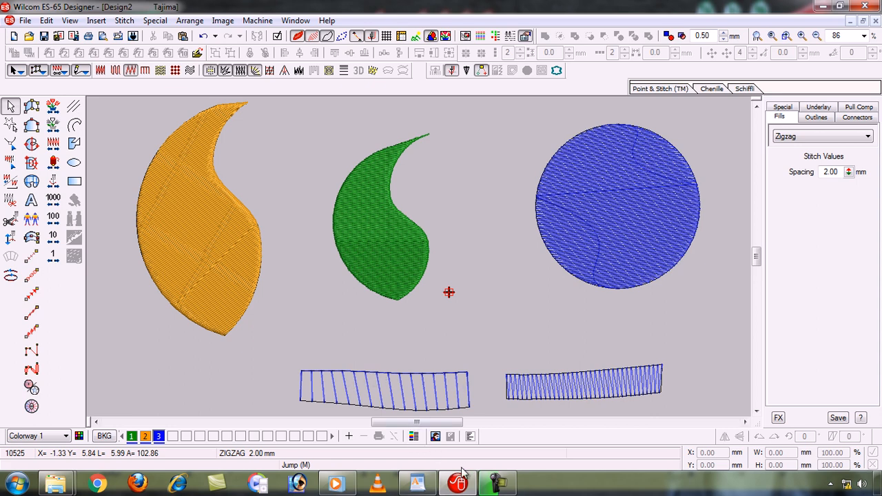
{"action": "left_click", "coordinate": [429, 484]}
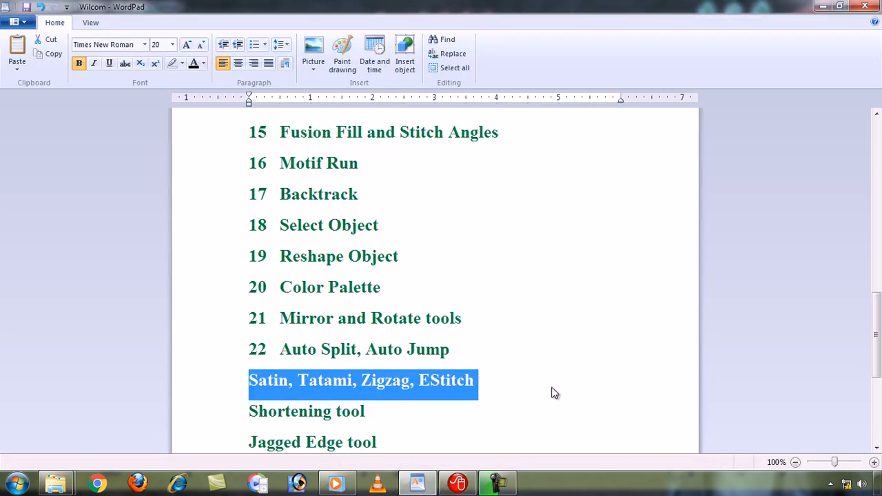
{"action": "left_click", "coordinate": [876, 447]}
{"action": "left_click", "coordinate": [875, 447]}
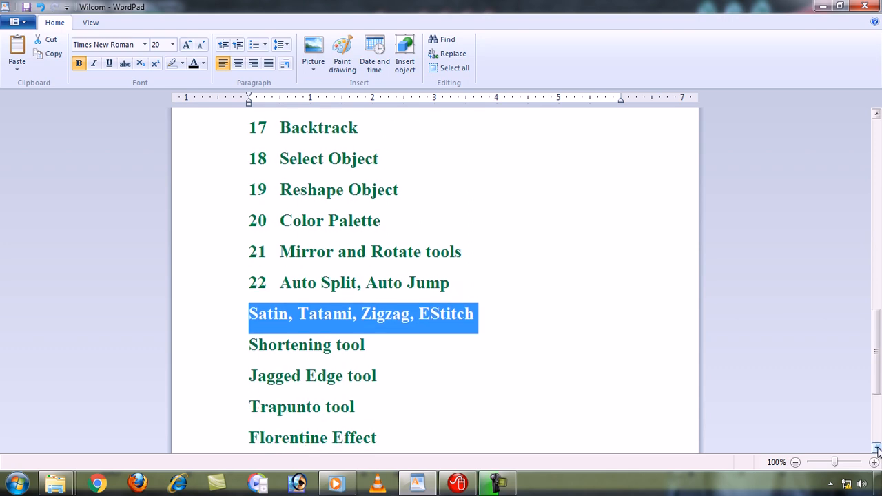
{"action": "left_click", "coordinate": [209, 355]}
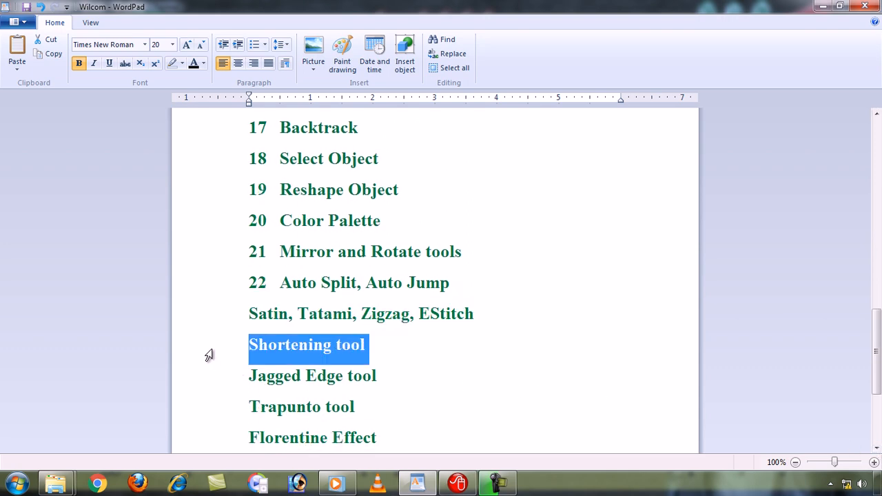
{"action": "left_click", "coordinate": [457, 482]}
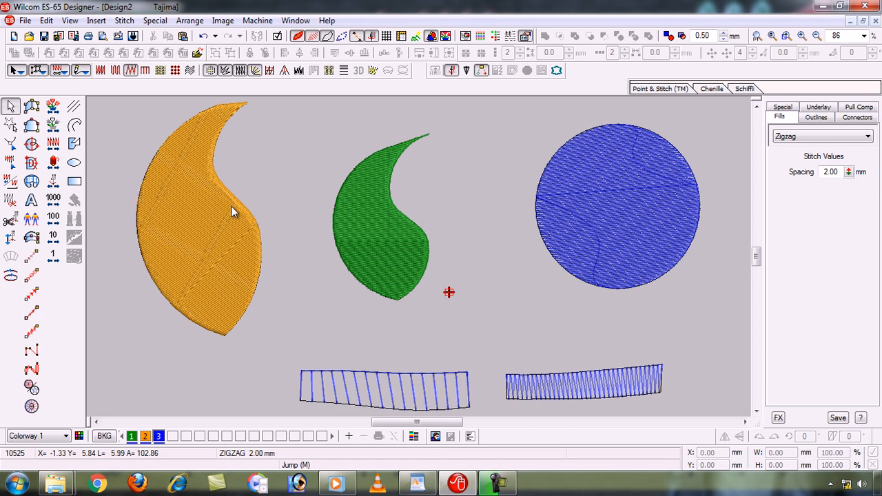
- Examine the green Tatami shape up close, selecting it to inspect its curved edges and fill
{"action": "key", "text": "b"}
{"action": "left_click_drag", "start_coordinate": [316, 111], "coordinate": [456, 242]}
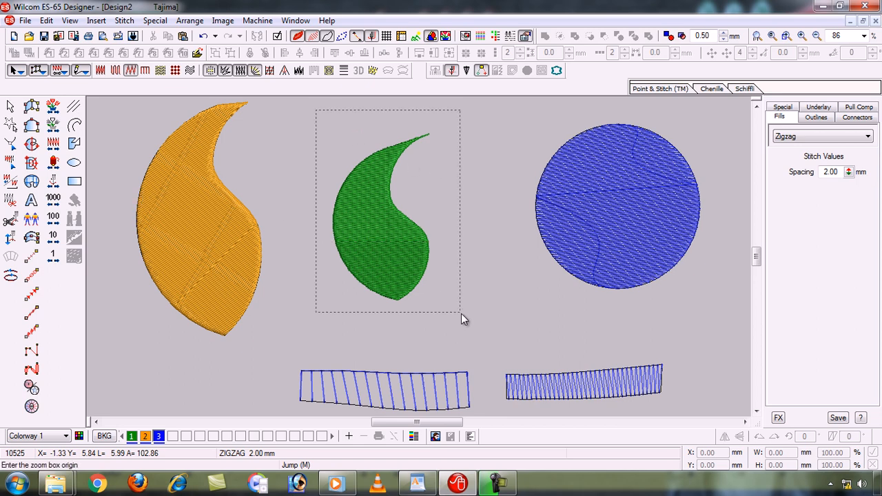
{"action": "left_click_drag", "start_coordinate": [461, 314], "coordinate": [461, 314]}
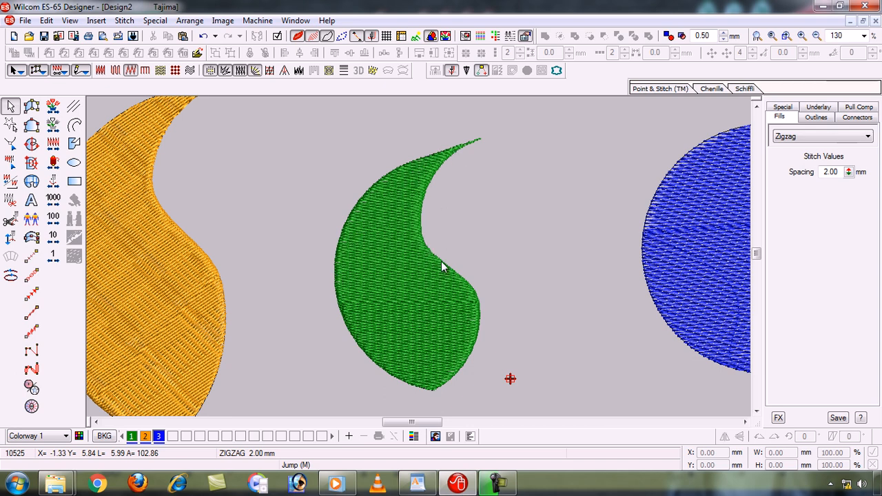
{"action": "left_click", "coordinate": [456, 286]}
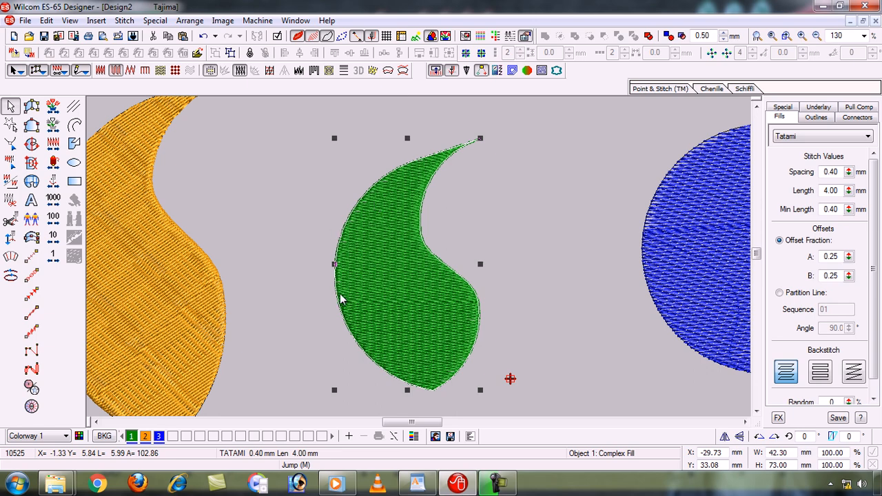
{"action": "scroll", "coordinate": [353, 297], "scroll_direction": "down", "scroll_amount": 2}
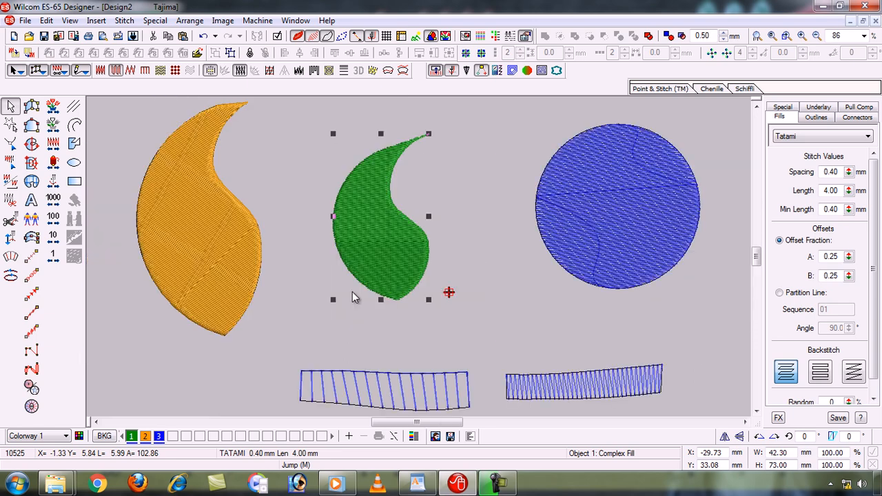
- Switch to the WordPad topic list, highlight the "Jagged Edge tool" line, review the list and return to Wilcom
{"action": "left_click", "coordinate": [417, 484]}
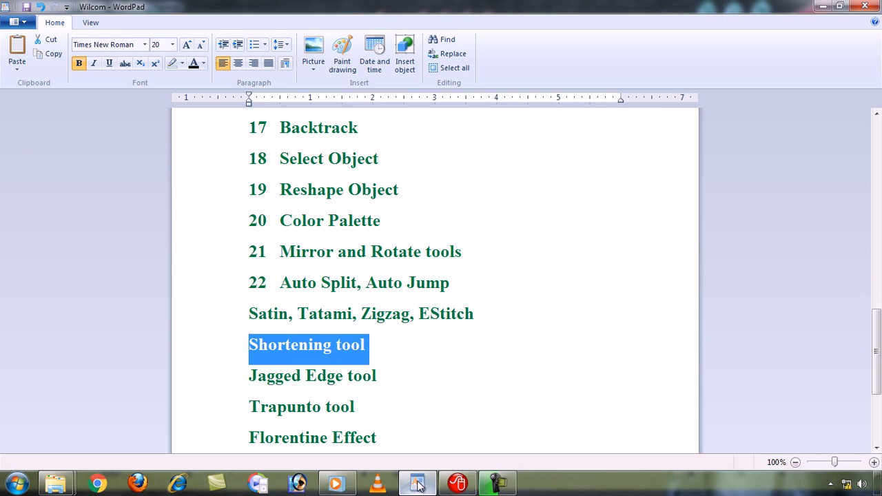
{"action": "left_click", "coordinate": [206, 384]}
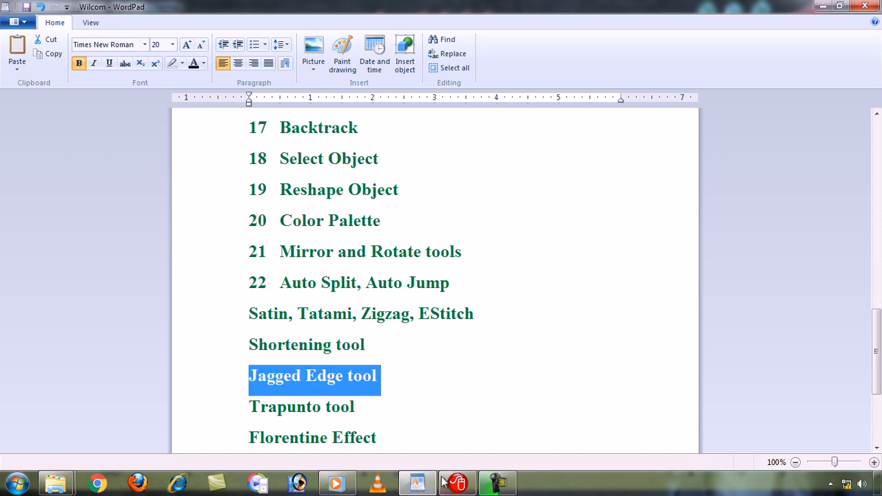
{"action": "left_click_drag", "start_coordinate": [874, 343], "coordinate": [872, 270]}
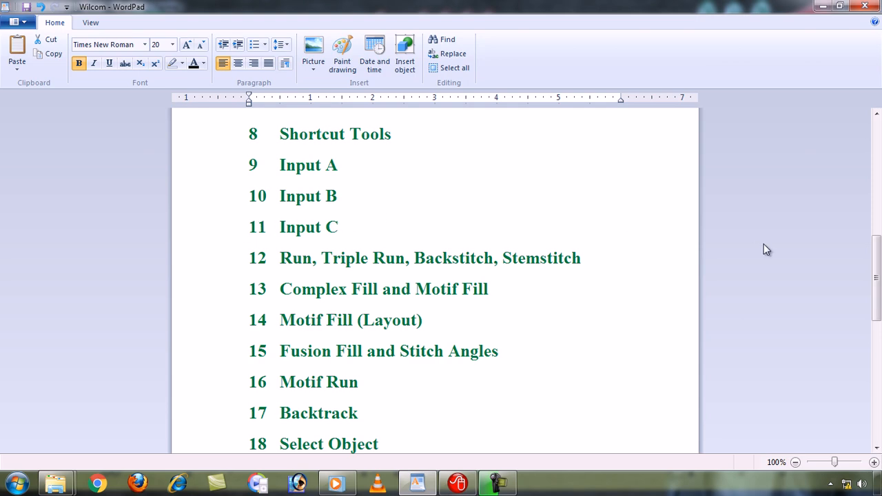
{"action": "left_click_drag", "start_coordinate": [874, 278], "coordinate": [875, 374]}
{"action": "left_click", "coordinate": [823, 7]}
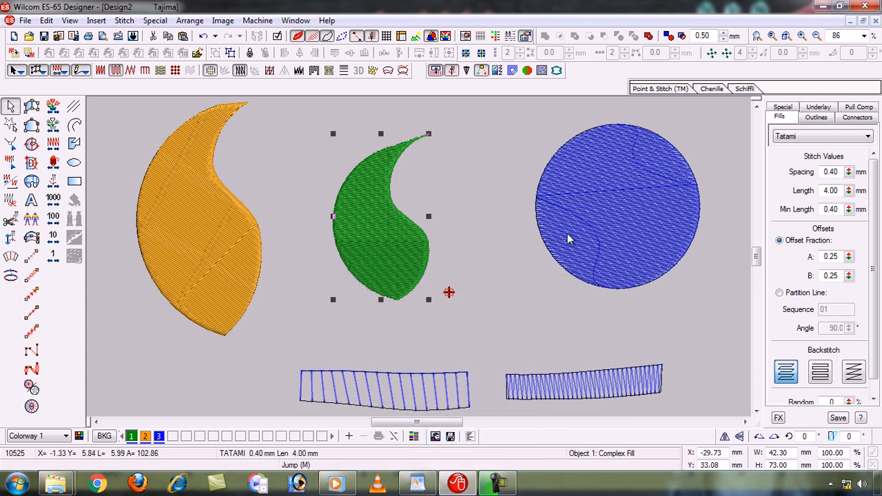
- Delete the E Stitch strip and the zigzag strip below the green shape and the blue circle
{"action": "left_click", "coordinate": [329, 383]}
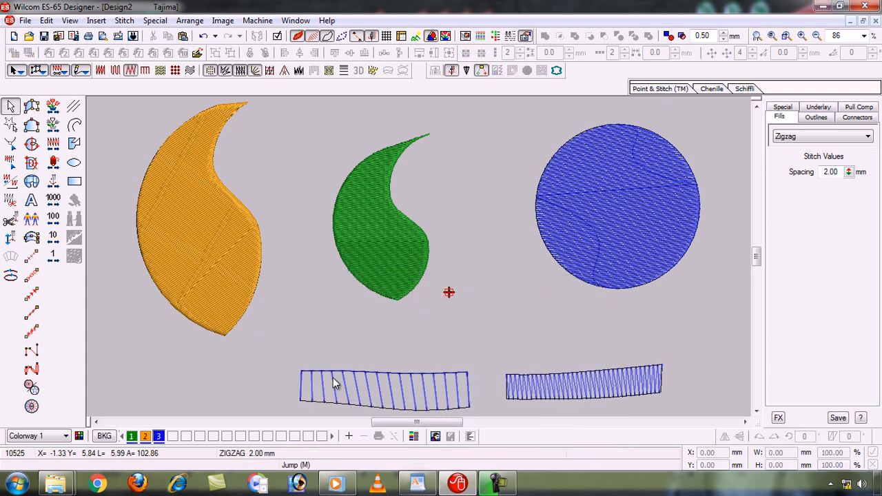
{"action": "left_click", "coordinate": [342, 376]}
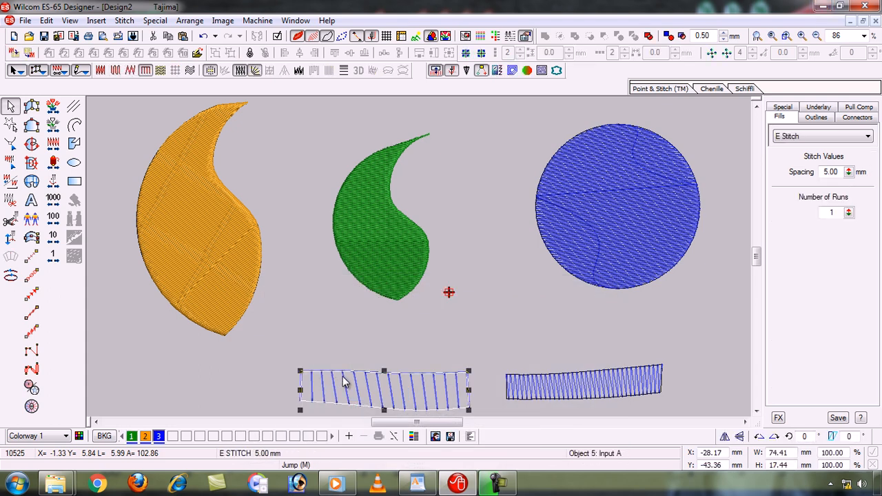
{"action": "key", "text": "Delete"}
{"action": "left_click", "coordinate": [555, 393]}
{"action": "key", "text": "Delete"}
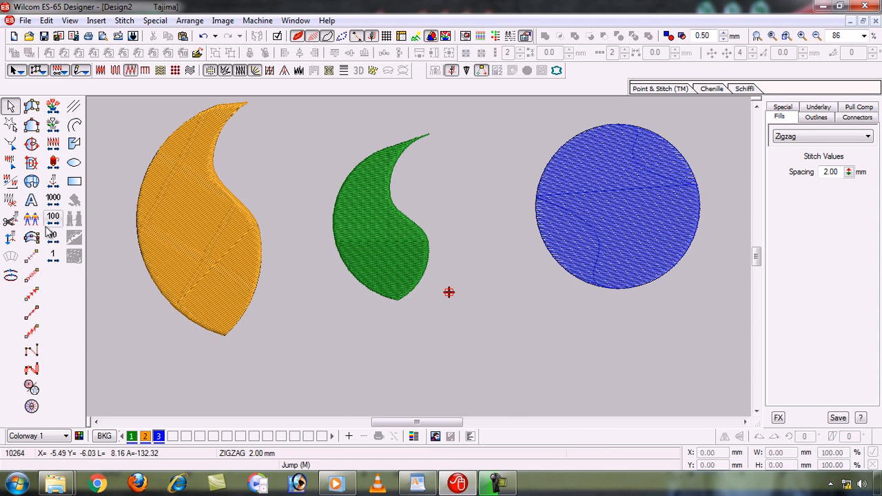
- Digitize a straight horizontal zigzag line with Input C below the shapes, about 116 mm long and 3 mm wide
{"action": "left_click", "coordinate": [39, 237]}
{"action": "left_click", "coordinate": [310, 357]}
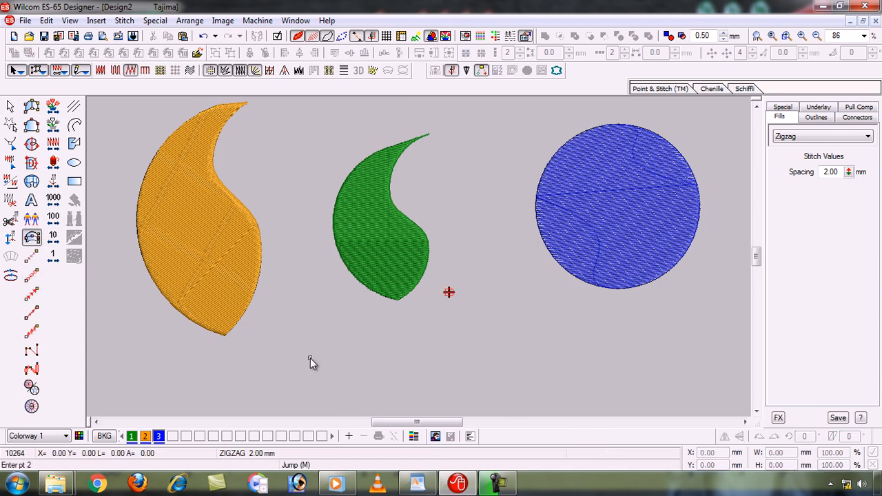
{"action": "left_click", "coordinate": [573, 354]}
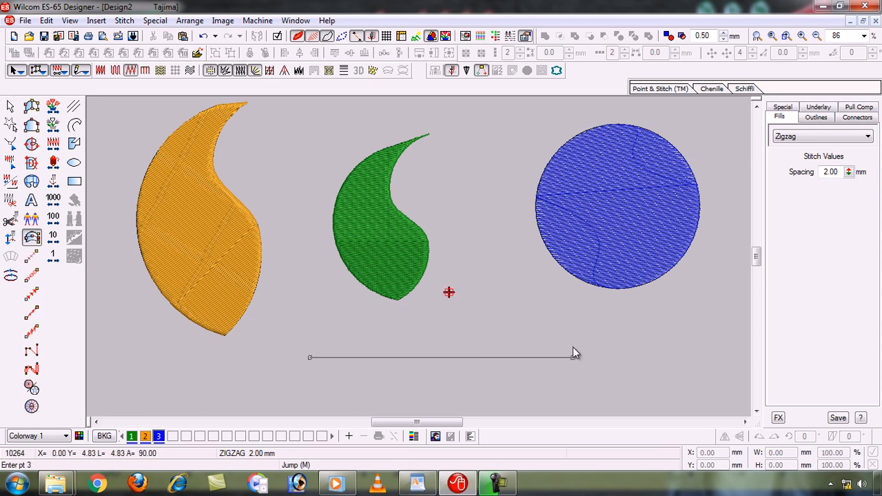
{"action": "left_click", "coordinate": [573, 353]}
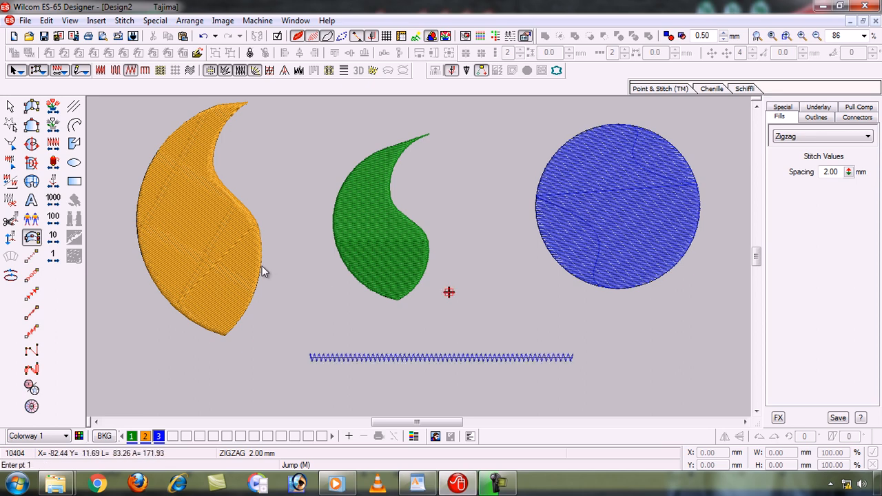
{"action": "left_click", "coordinate": [10, 108]}
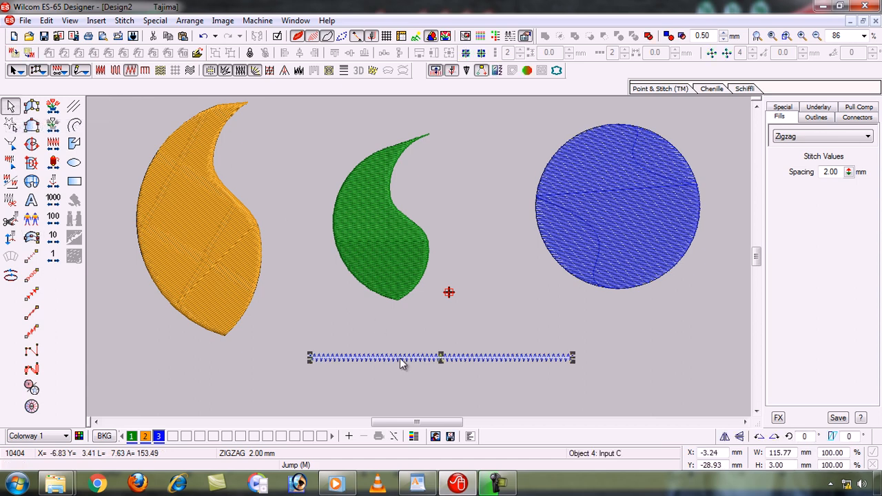
{"action": "left_click", "coordinate": [368, 381]}
- Try E Stitch on the horizontal zigzag line below the shapes and convert the line to Satin
{"action": "key", "text": "b"}
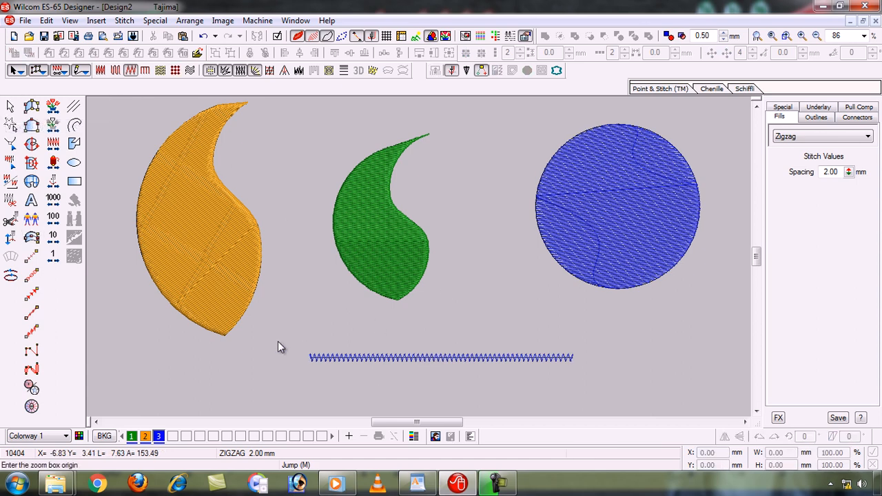
{"action": "left_click_drag", "start_coordinate": [278, 341], "coordinate": [463, 388]}
{"action": "left_click_drag", "start_coordinate": [605, 389], "coordinate": [605, 389]}
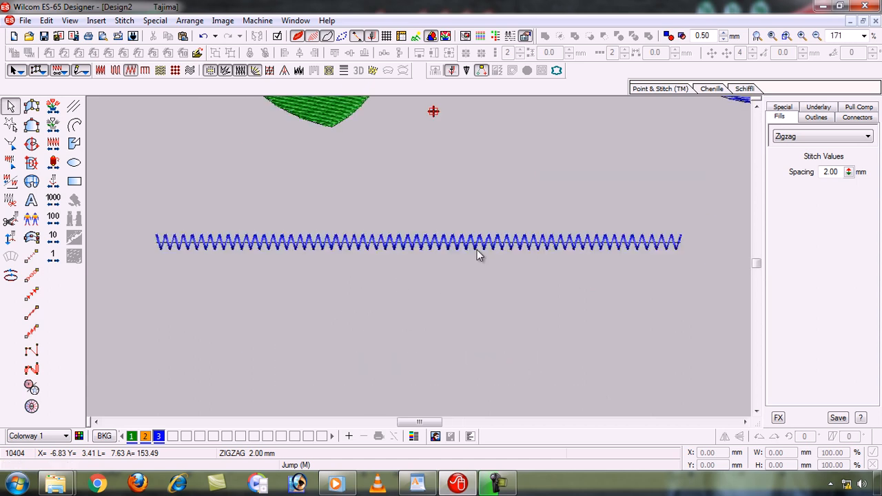
{"action": "left_click", "coordinate": [446, 246]}
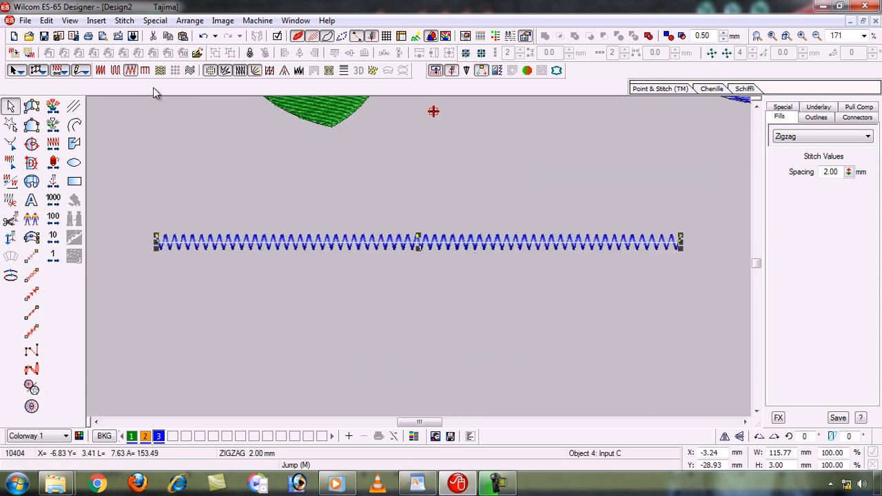
{"action": "left_click", "coordinate": [146, 72]}
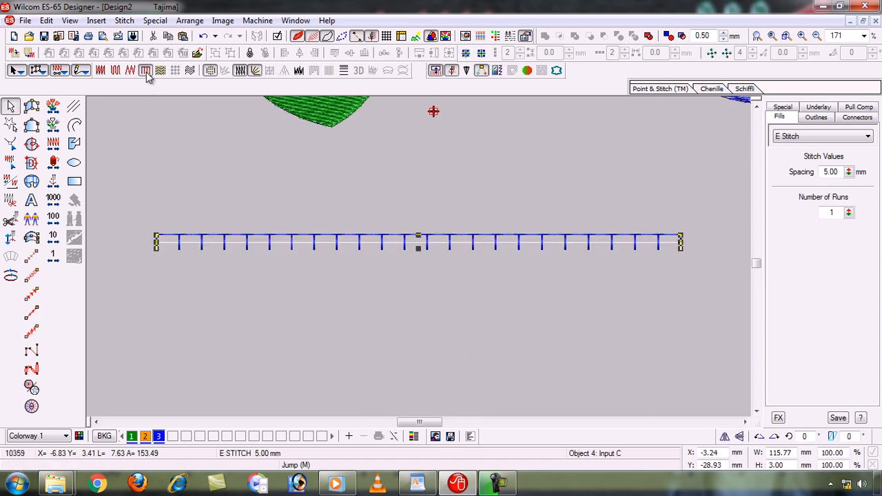
{"action": "left_click", "coordinate": [101, 71]}
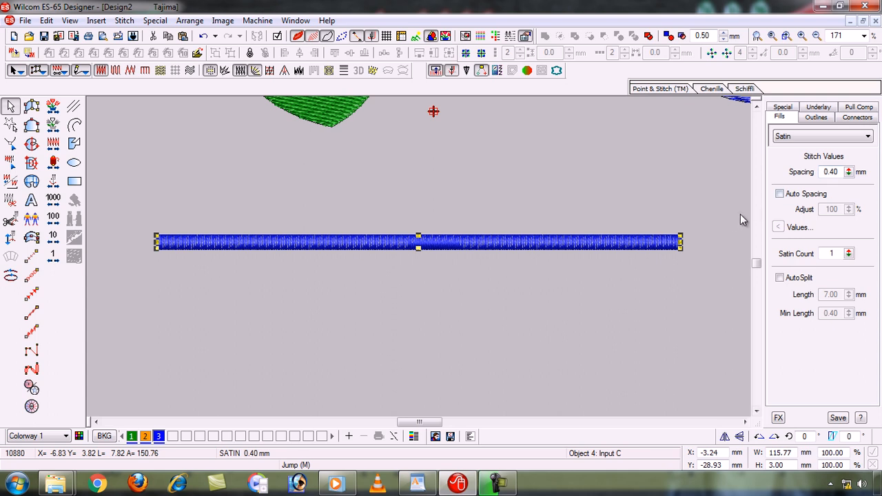
- Set the satin strip's column width to 9 mm and recolour it with palette colour 1, dark green
{"action": "left_click", "coordinate": [786, 109]}
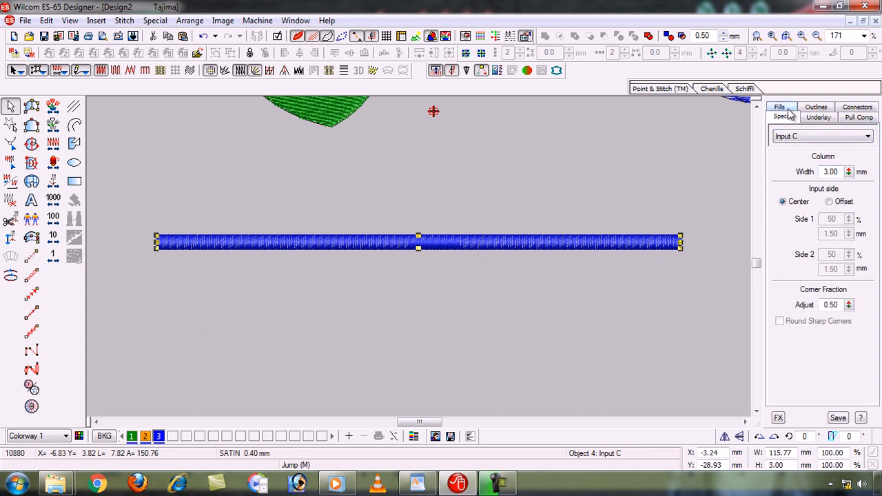
{"action": "left_click_drag", "start_coordinate": [849, 172], "coordinate": [728, 153]}
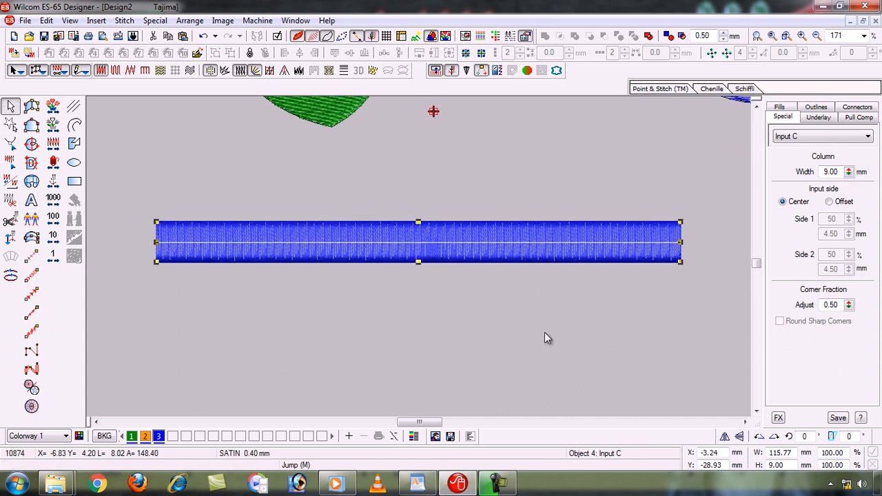
{"action": "left_click", "coordinate": [146, 436]}
{"action": "left_click", "coordinate": [131, 437]}
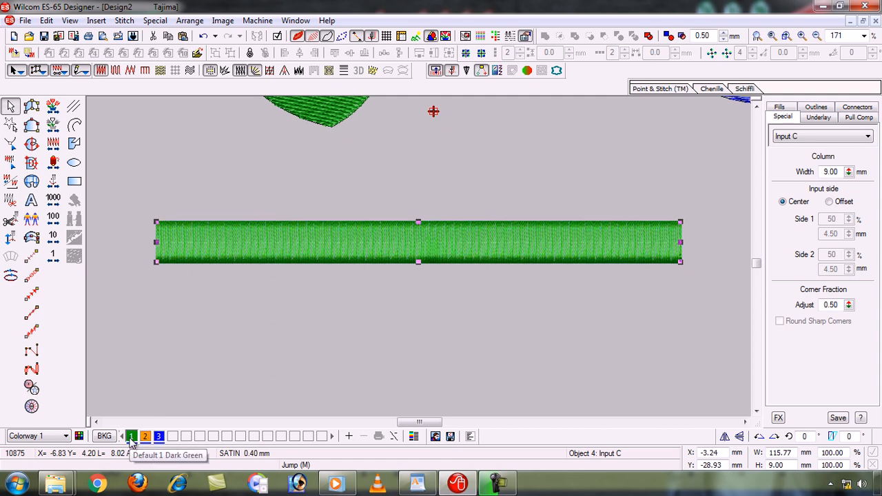
- Try the Jagged Edge effect on the green satin strip and undo it
{"action": "left_click", "coordinate": [409, 321]}
{"action": "left_click", "coordinate": [293, 250]}
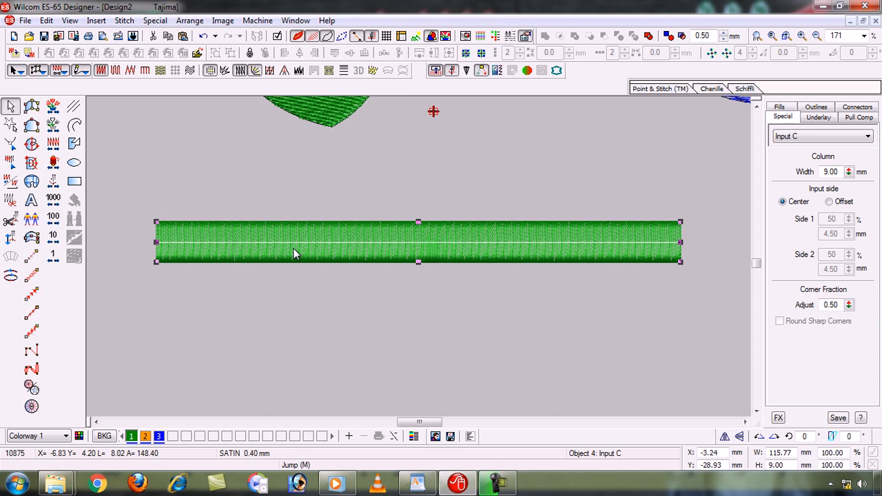
{"action": "left_click", "coordinate": [299, 72]}
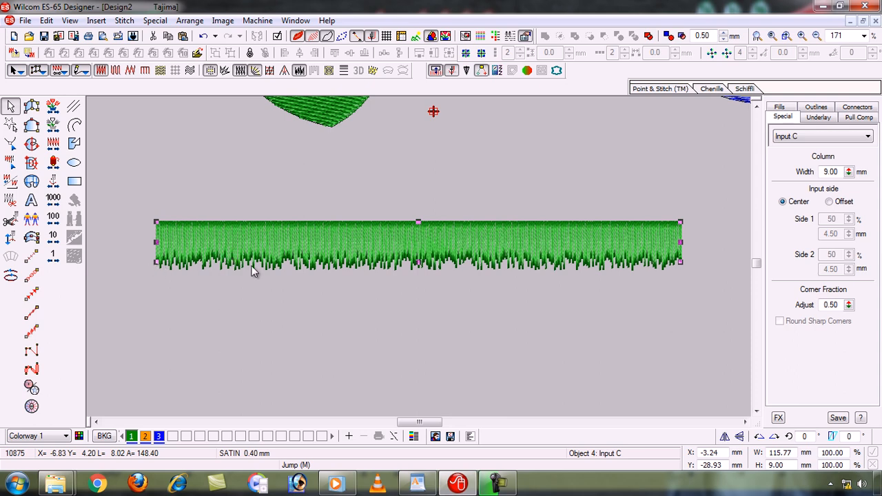
{"action": "left_click", "coordinate": [386, 337]}
{"action": "key", "text": "ctrl+z"}
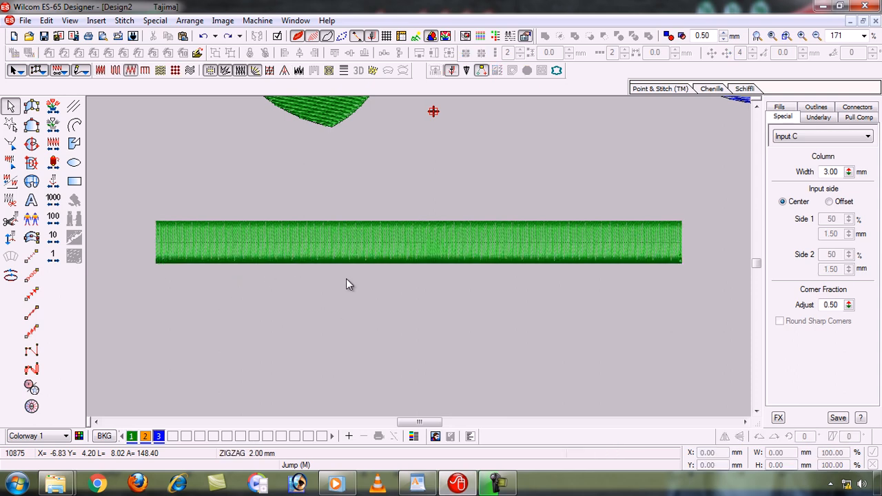
- Apply the Jagged Edge effect to the green satin strip and open its Jagged Edge settings
{"action": "left_click", "coordinate": [286, 252]}
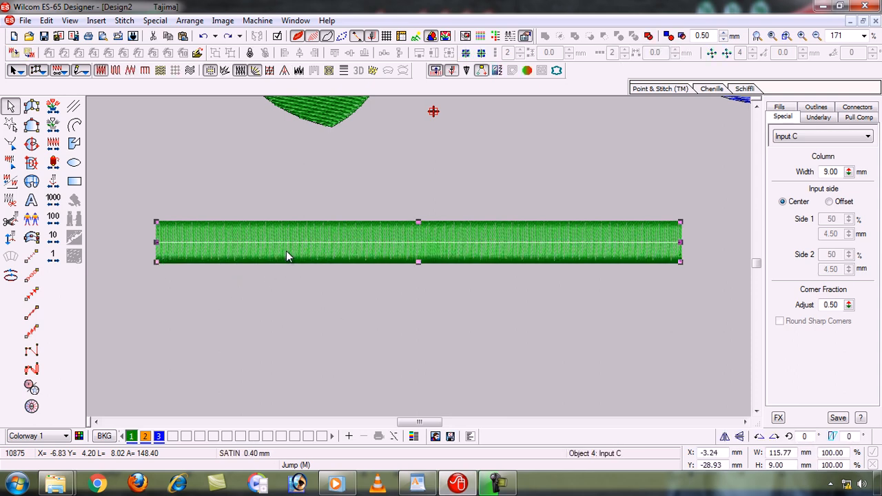
{"action": "left_click", "coordinate": [298, 72]}
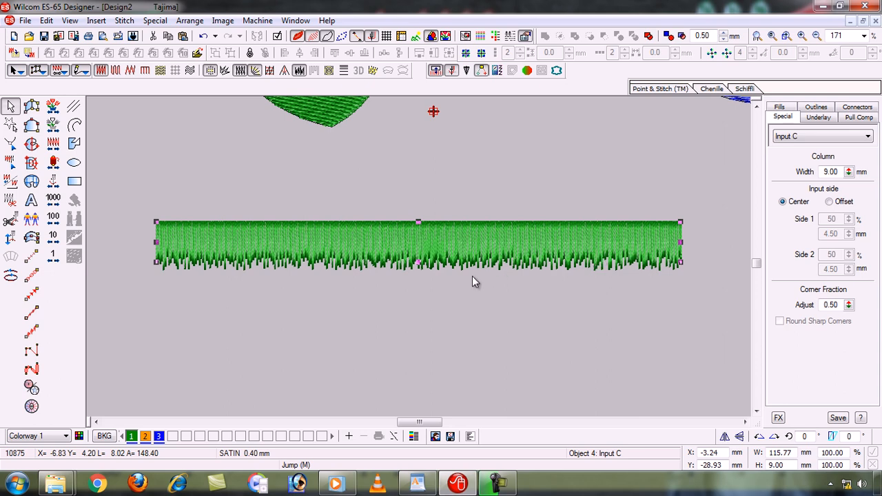
{"action": "right_click", "coordinate": [445, 250]}
{"action": "left_click", "coordinate": [388, 239]}
{"action": "left_click", "coordinate": [299, 72]}
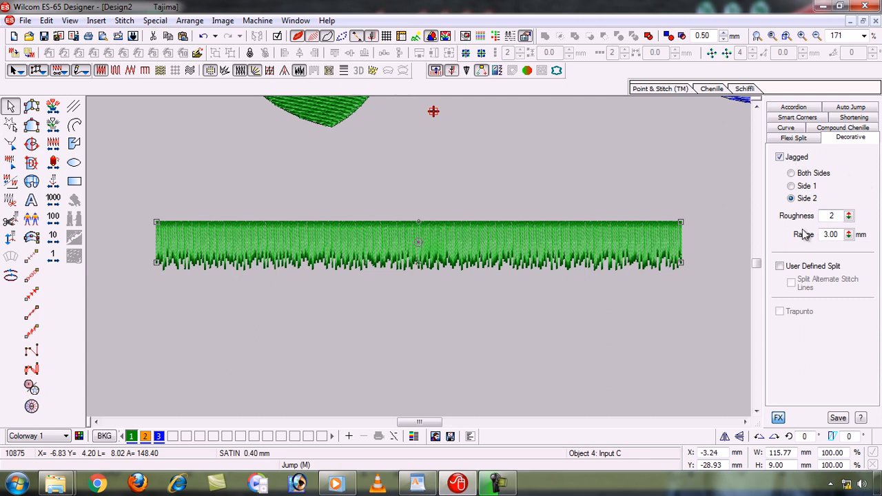
- Try the strip's jagged edge on Side 1 and Side 2, and set it to Both Sides
{"action": "left_click", "coordinate": [791, 188]}
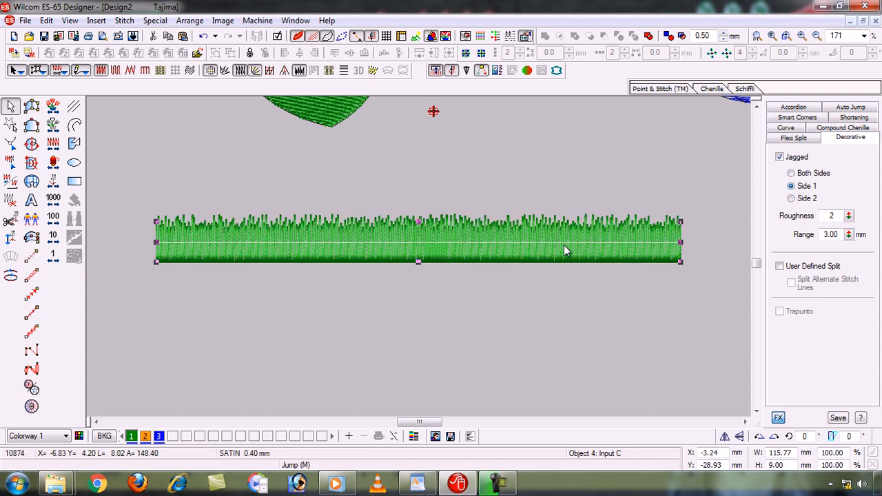
{"action": "left_click", "coordinate": [791, 199]}
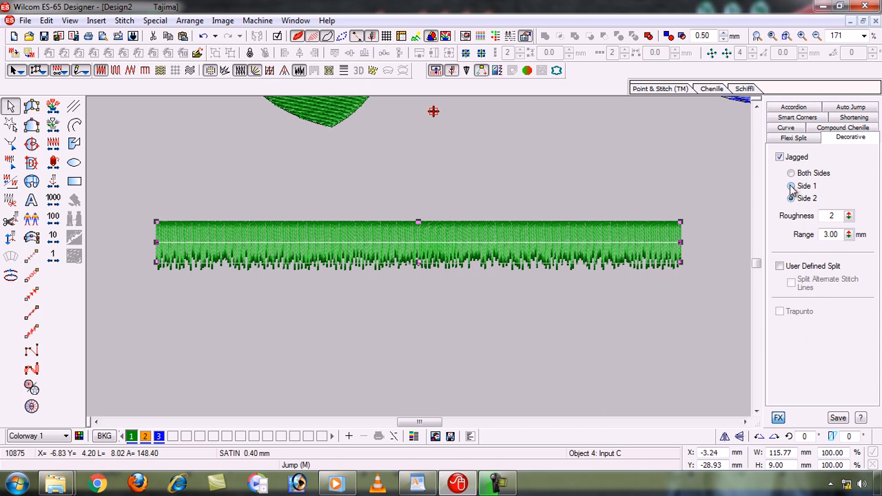
{"action": "left_click", "coordinate": [791, 187]}
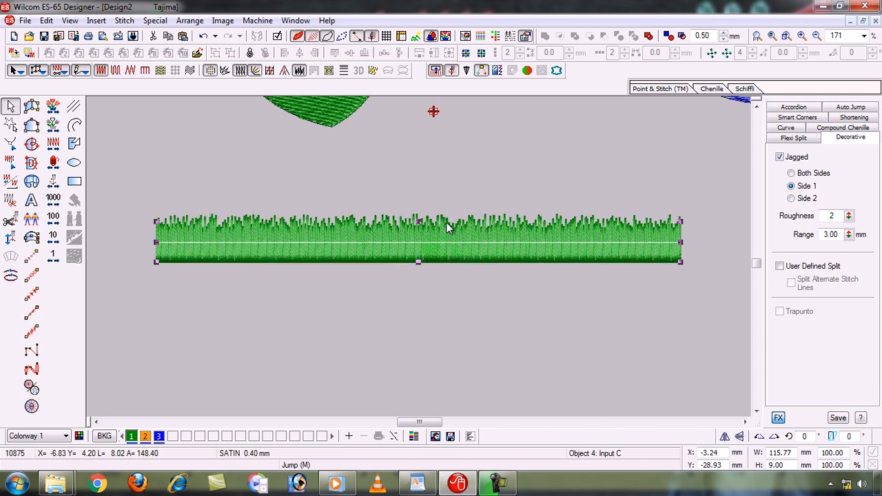
{"action": "left_click", "coordinate": [792, 173]}
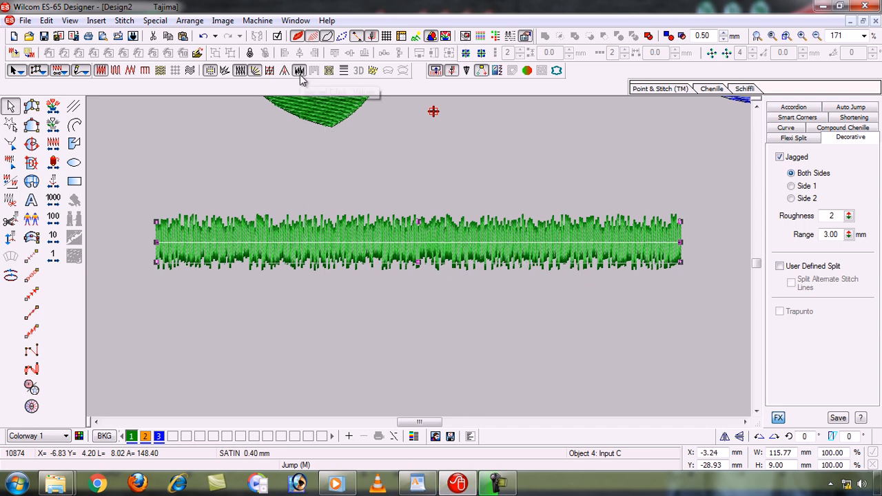
- Switch to the WordPad topic list, highlight the "Trapunto tool" line and return to Wilcom
{"action": "left_click", "coordinate": [418, 485]}
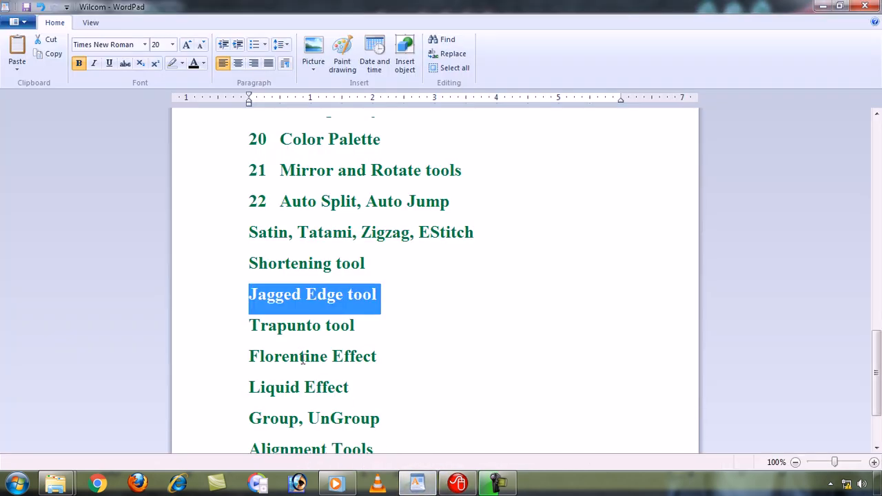
{"action": "left_click", "coordinate": [193, 335]}
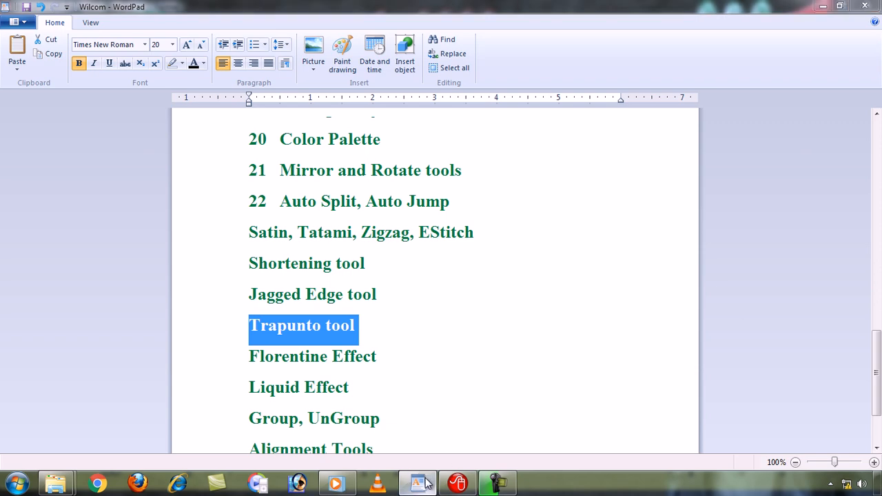
{"action": "key", "text": "alt+Tab"}
- Examine the travel runs inside the blue circle's Tatami fill, toggling TrueView off and on to compare
{"action": "key", "text": "0"}
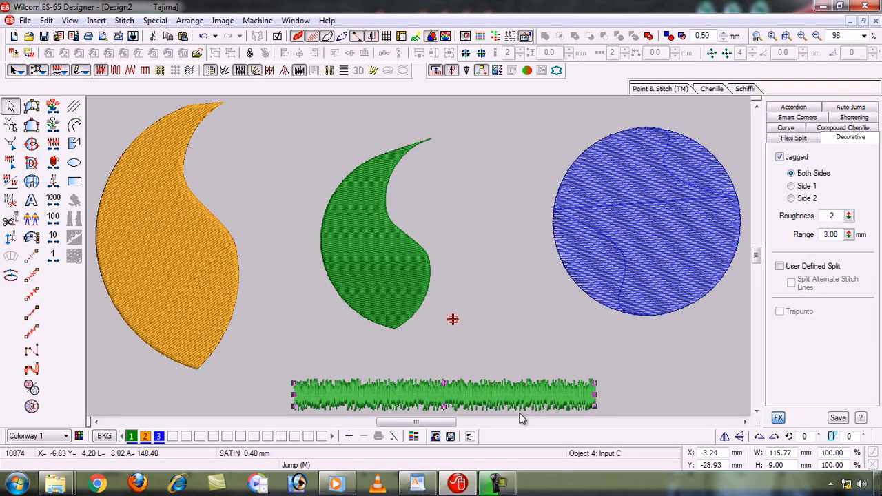
{"action": "left_click", "coordinate": [540, 342]}
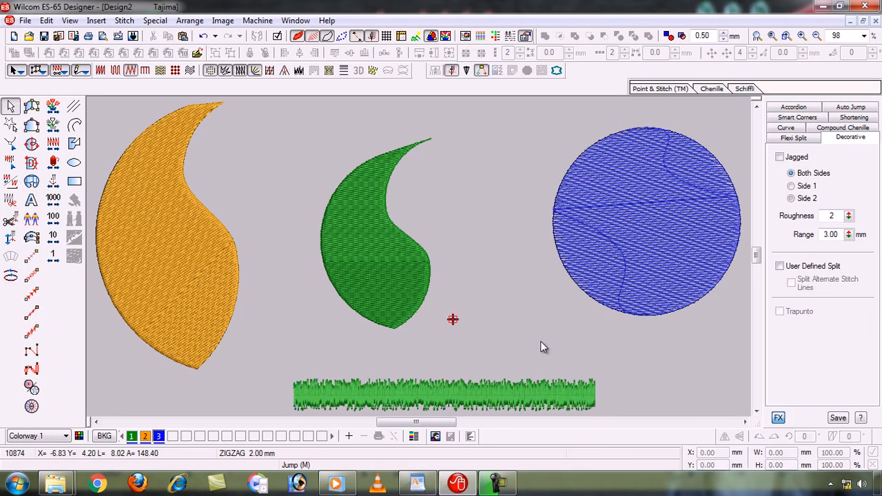
{"action": "key", "text": "b"}
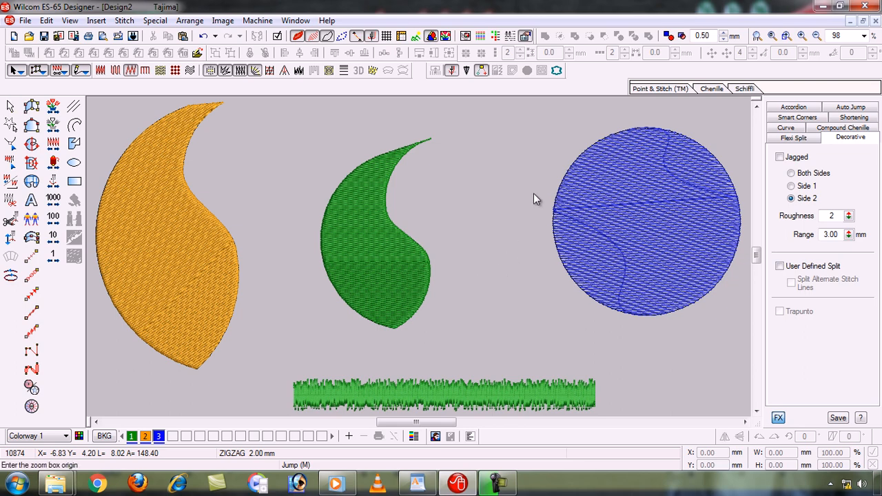
{"action": "left_click_drag", "start_coordinate": [539, 116], "coordinate": [601, 308]}
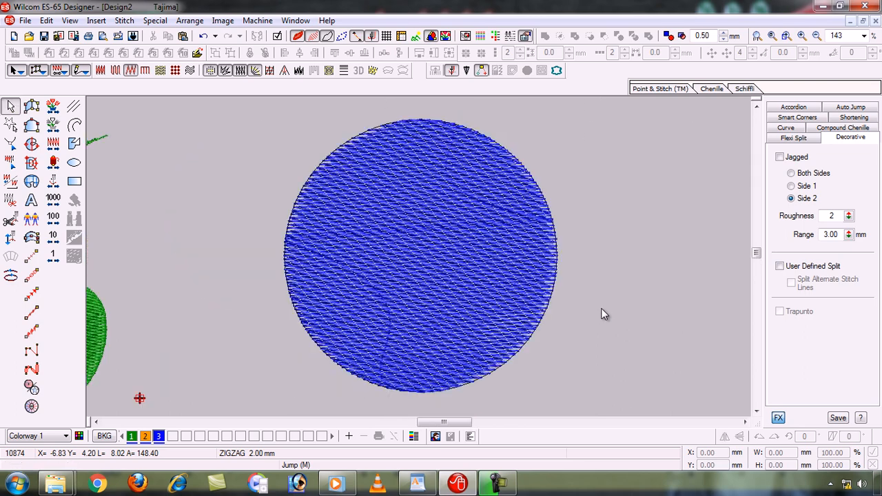
{"action": "left_click", "coordinate": [353, 289]}
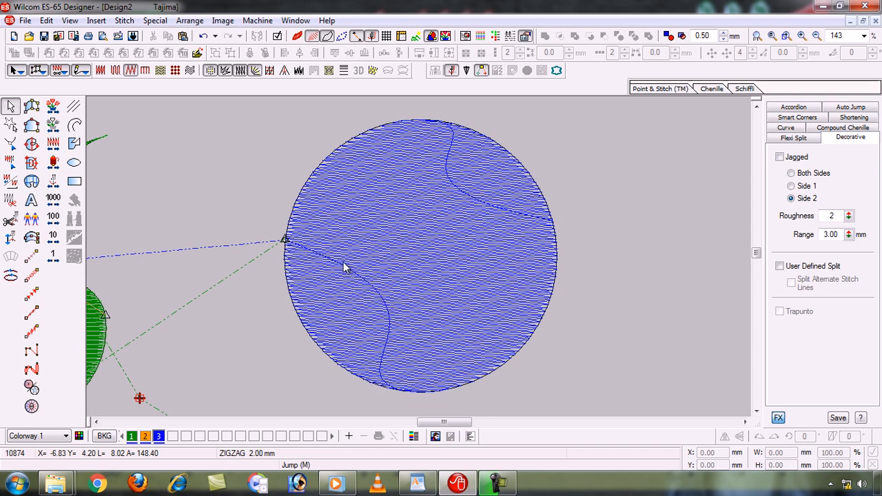
{"action": "key", "text": "Escape"}
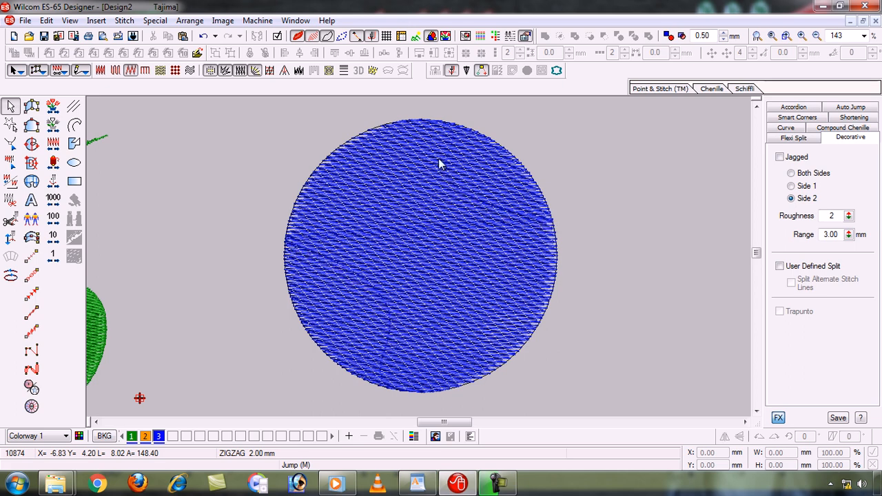
{"action": "left_click", "coordinate": [312, 36]}
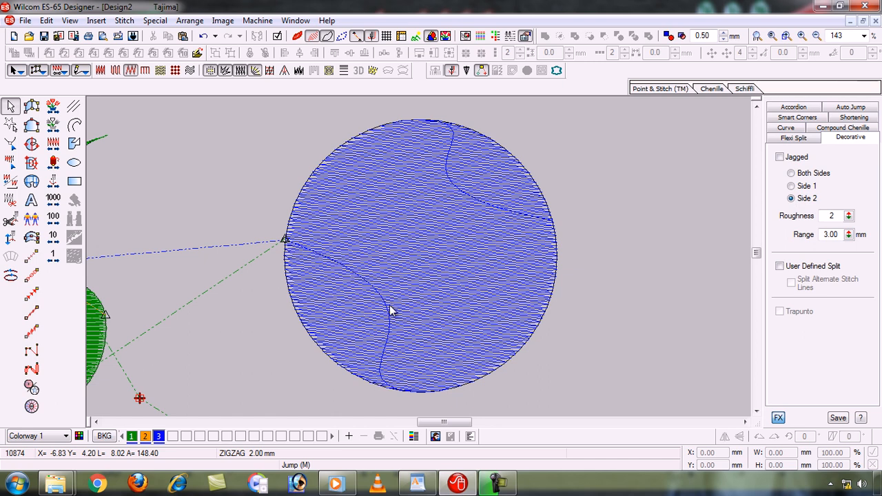
- Apply the Trapunto effect to the blue circle and turn TrueView back on
{"action": "left_click", "coordinate": [423, 234]}
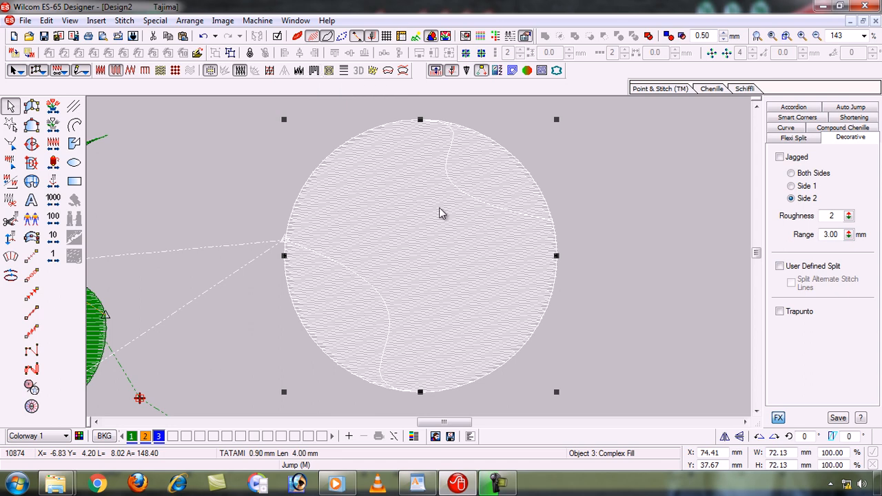
{"action": "left_click", "coordinate": [314, 72]}
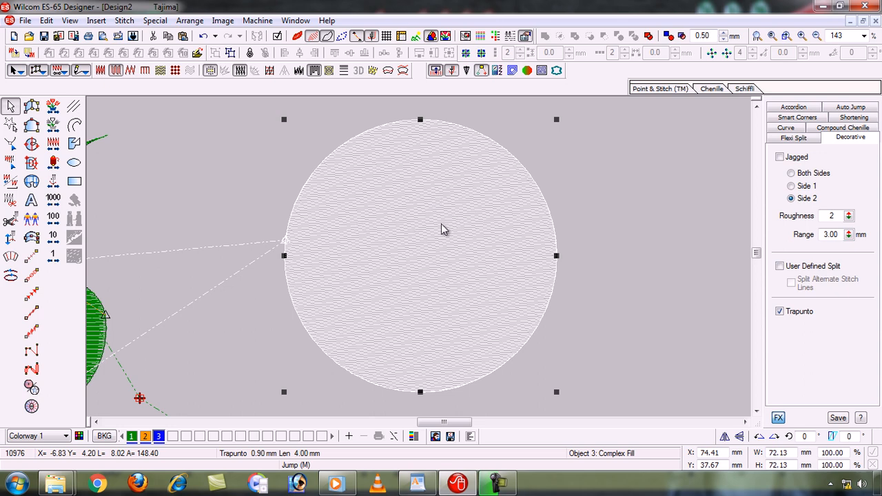
{"action": "left_click", "coordinate": [241, 203]}
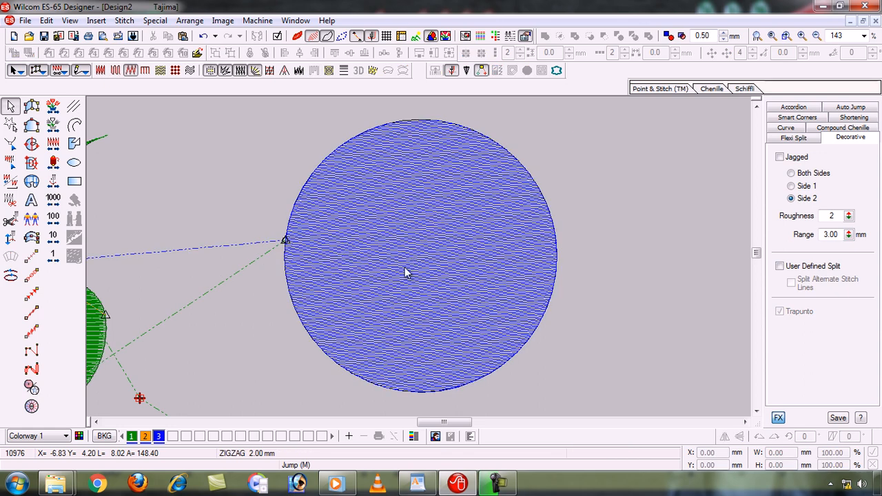
{"action": "key", "text": "t"}
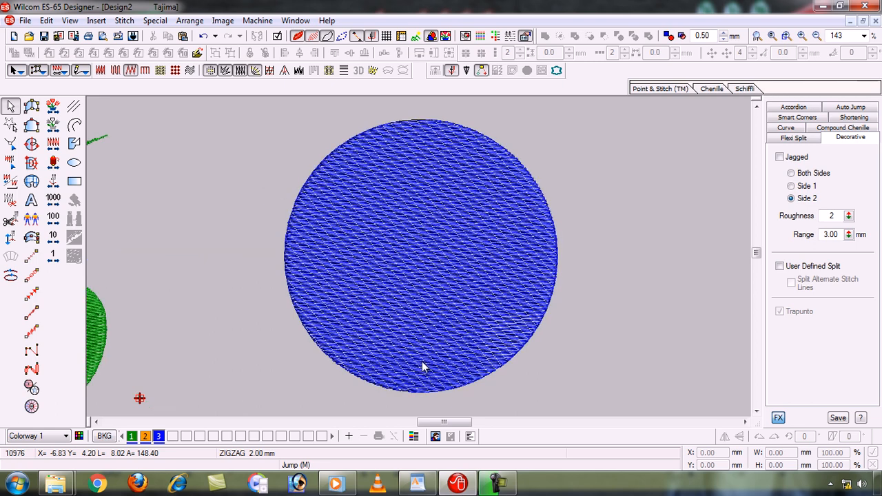
- Show the whole design, then select and zoom in on the green shape to examine its fill
{"action": "left_click", "coordinate": [418, 485]}
{"action": "left_click", "coordinate": [417, 484]}
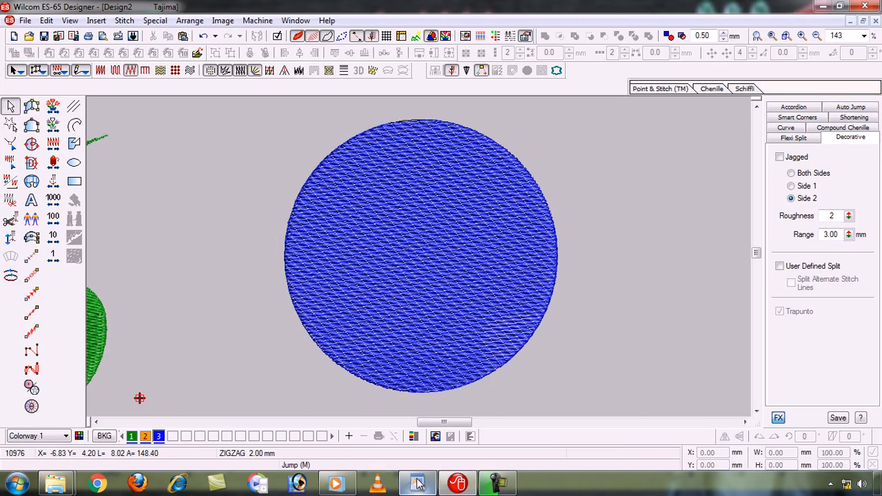
{"action": "key", "text": "0"}
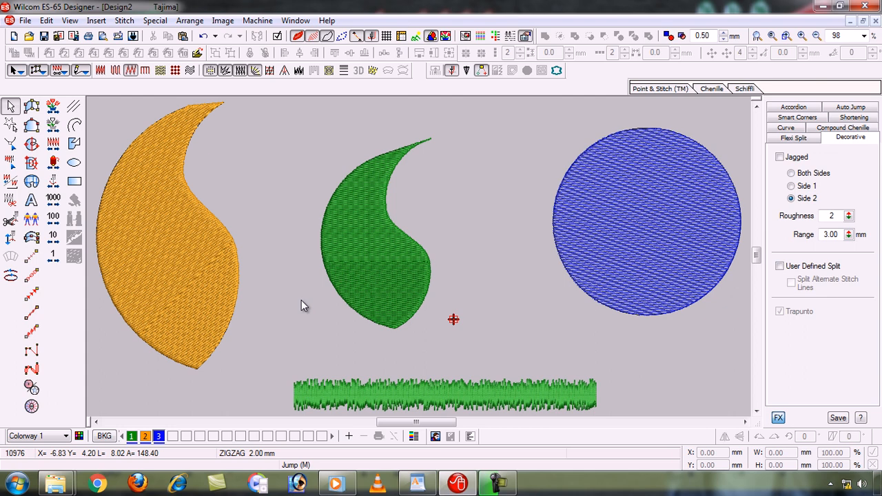
{"action": "left_click", "coordinate": [393, 250]}
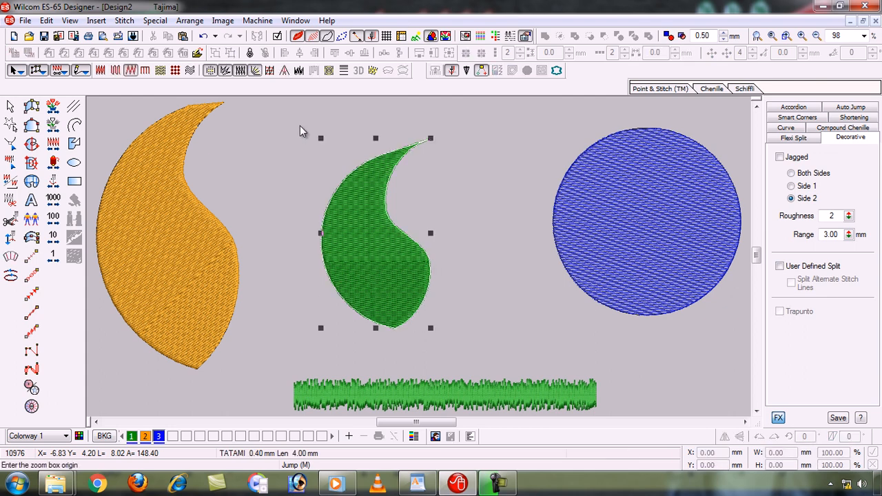
{"action": "left_click_drag", "start_coordinate": [303, 131], "coordinate": [455, 324]}
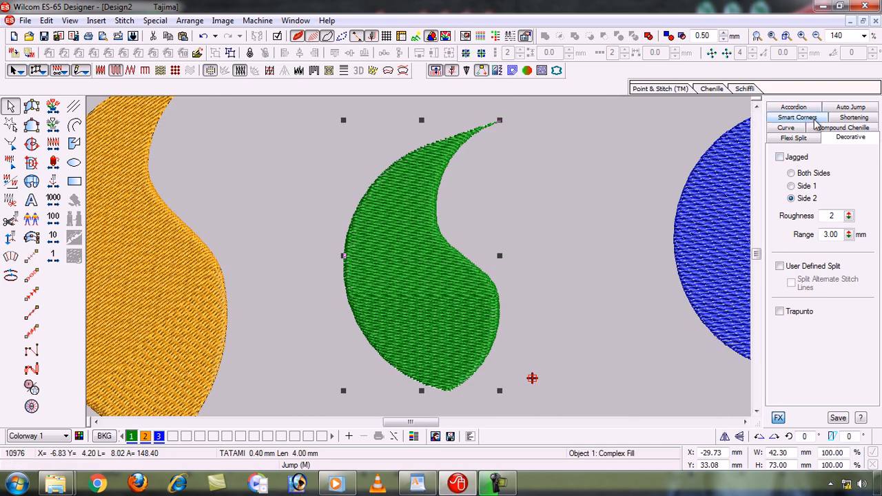
{"action": "left_click", "coordinate": [346, 172]}
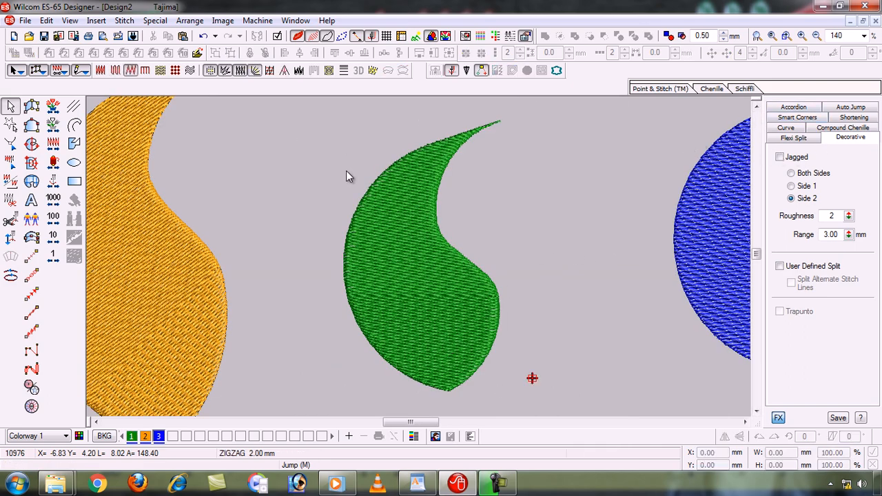
{"action": "left_click", "coordinate": [424, 229]}
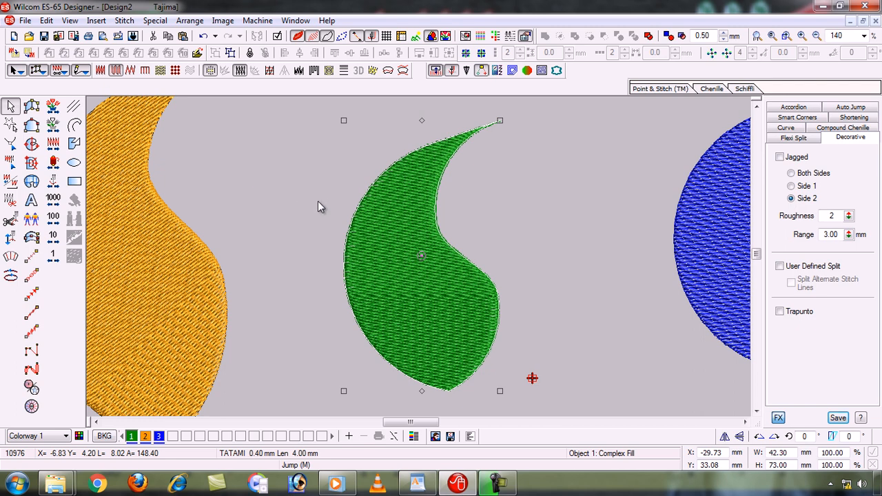
{"action": "left_click", "coordinate": [493, 480]}
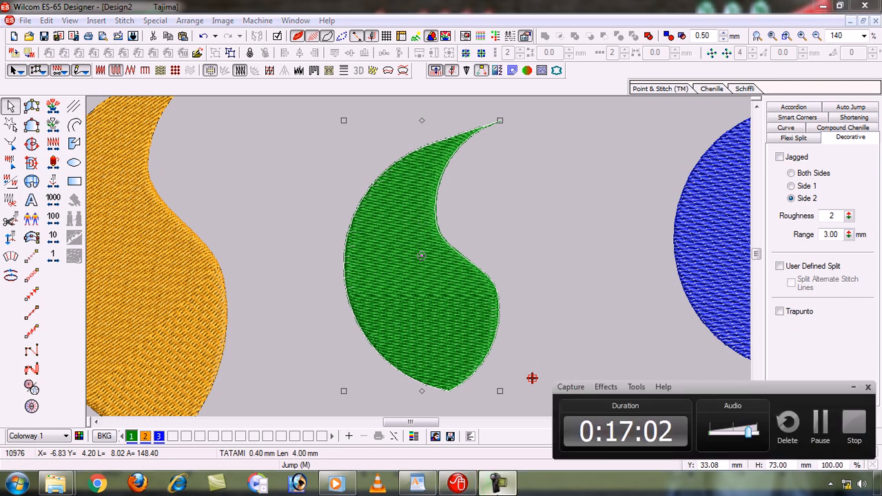
{"action": "left_click", "coordinate": [495, 481]}
{"action": "left_click", "coordinate": [334, 318]}
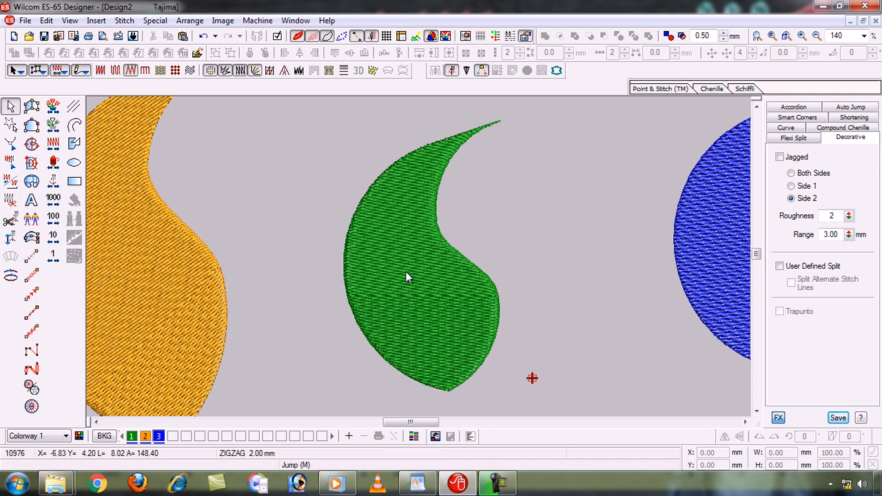
{"action": "left_click", "coordinate": [423, 230]}
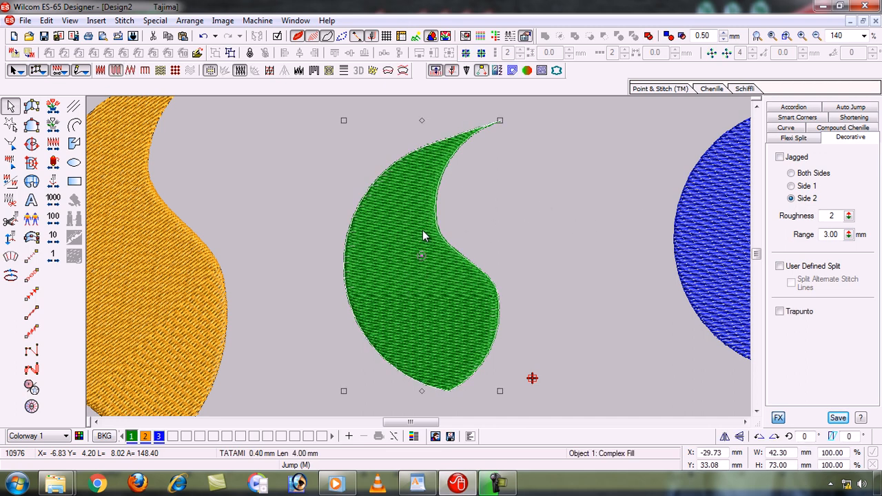
{"action": "left_click", "coordinate": [422, 230]}
{"action": "left_click", "coordinate": [186, 267]}
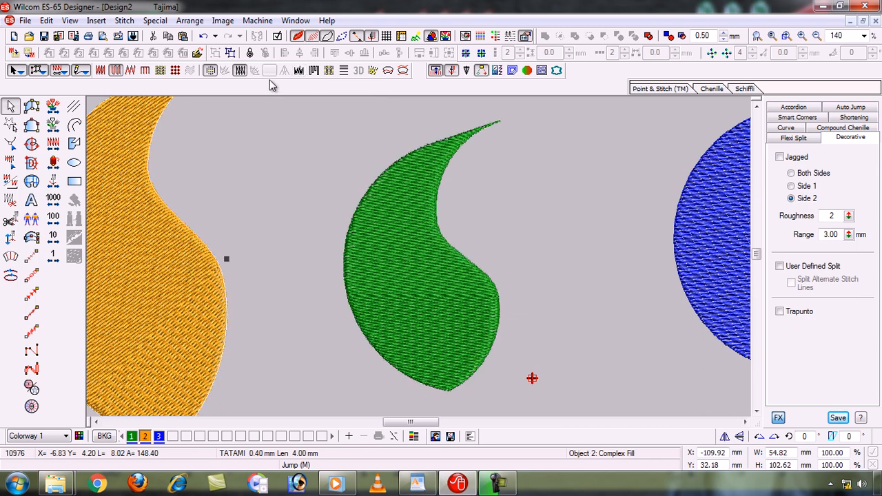
{"action": "left_click", "coordinate": [408, 260]}
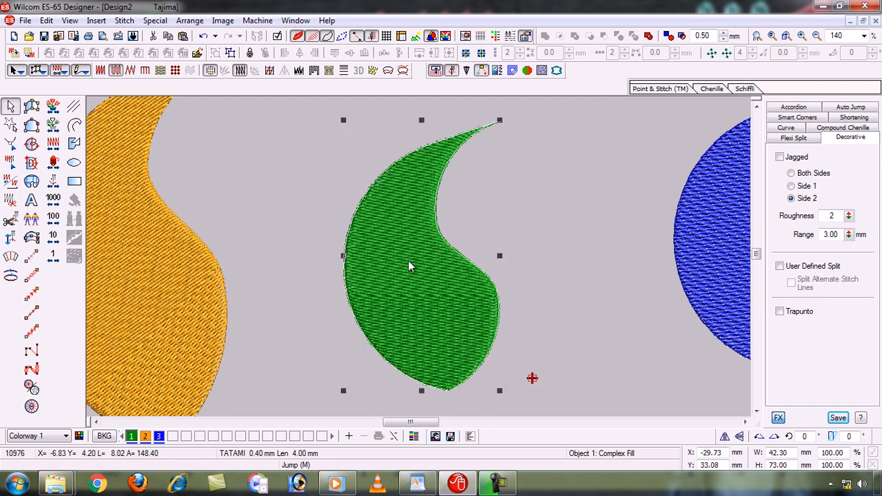
{"action": "left_click", "coordinate": [306, 216]}
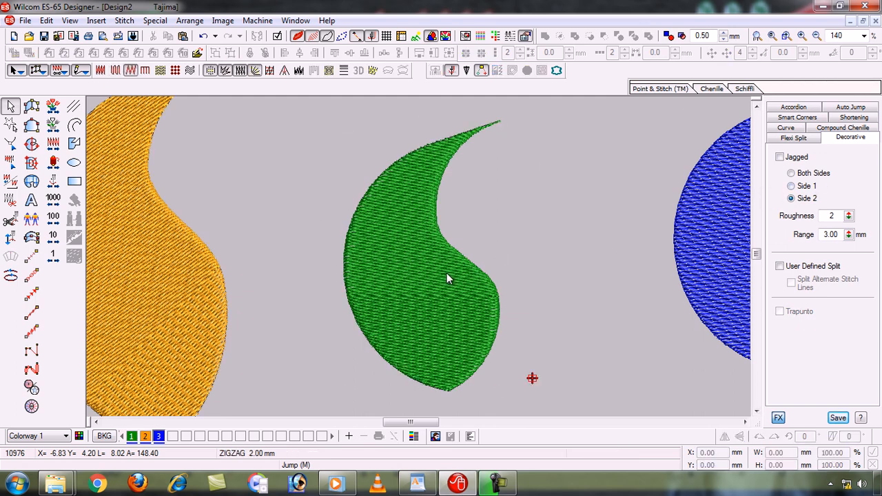
- Set the green shape's Tatami stitch spacing to 1.20 mm
{"action": "left_click", "coordinate": [425, 281]}
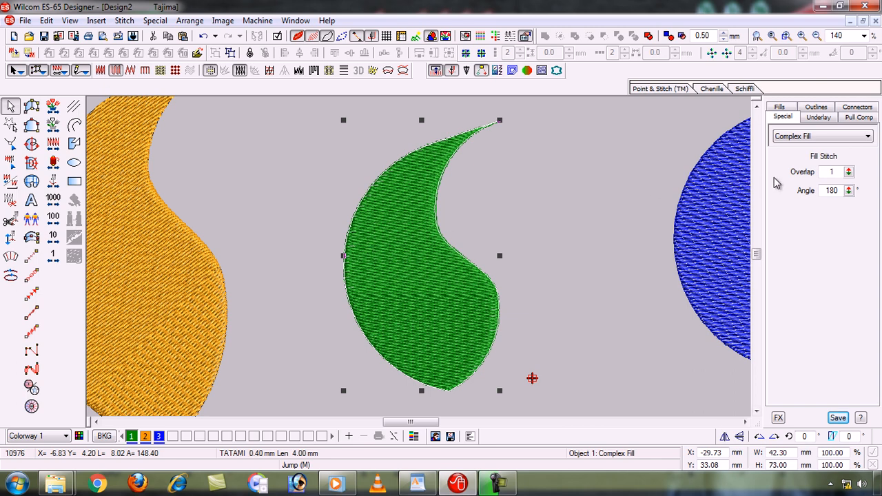
{"action": "left_click", "coordinate": [790, 108]}
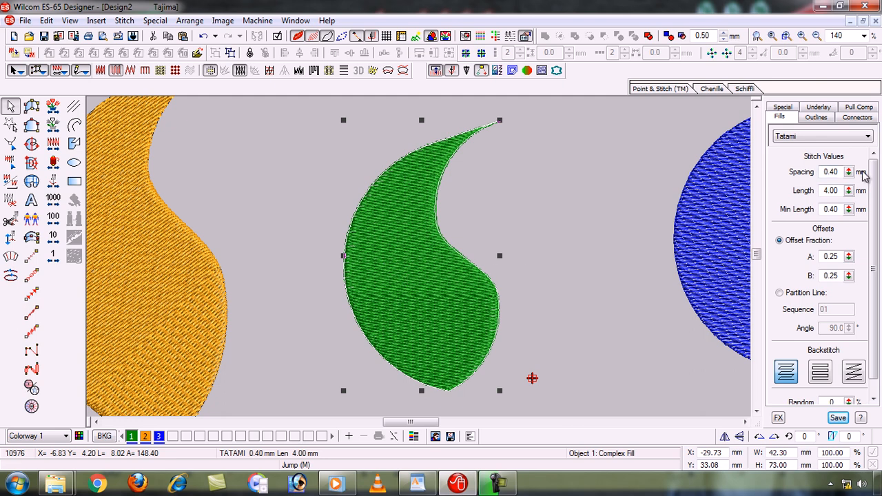
{"action": "left_click", "coordinate": [835, 172]}
{"action": "key", "text": "BackSpace"}
{"action": "key", "text": "BackSpace"}
{"action": "key", "text": "BackSpace"}
{"action": "key", "text": "BackSpace"}
{"action": "type", "text": "1.20"}
{"action": "key", "text": "Return"}
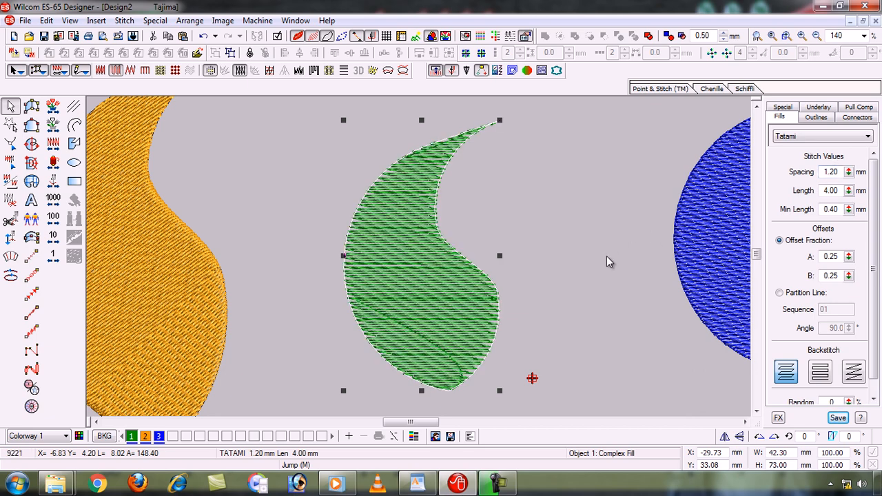
- Compare the green shape's travel runs with TrueView off and on, and apply the Trapunto effect to it
{"action": "key", "text": "t"}
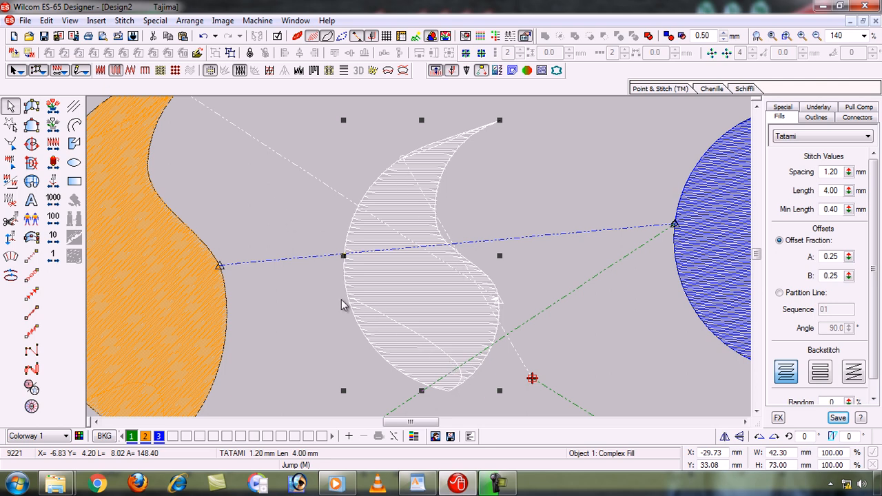
{"action": "key", "text": "t"}
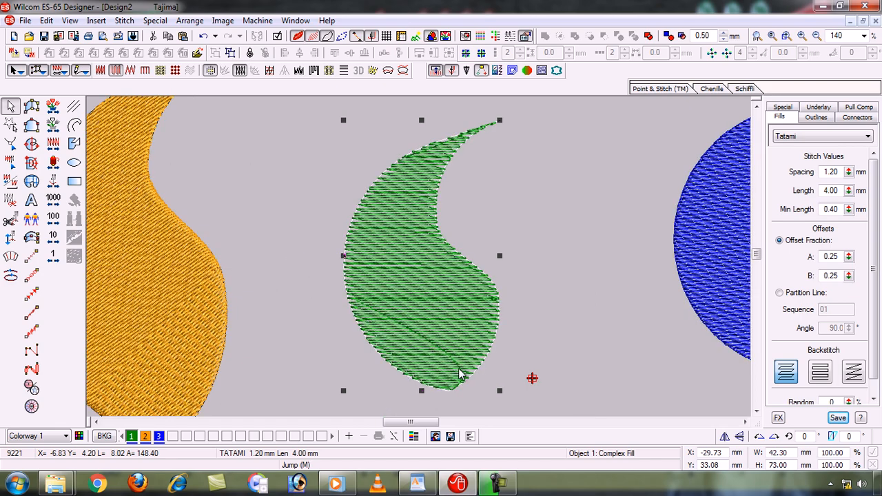
{"action": "key", "text": "t"}
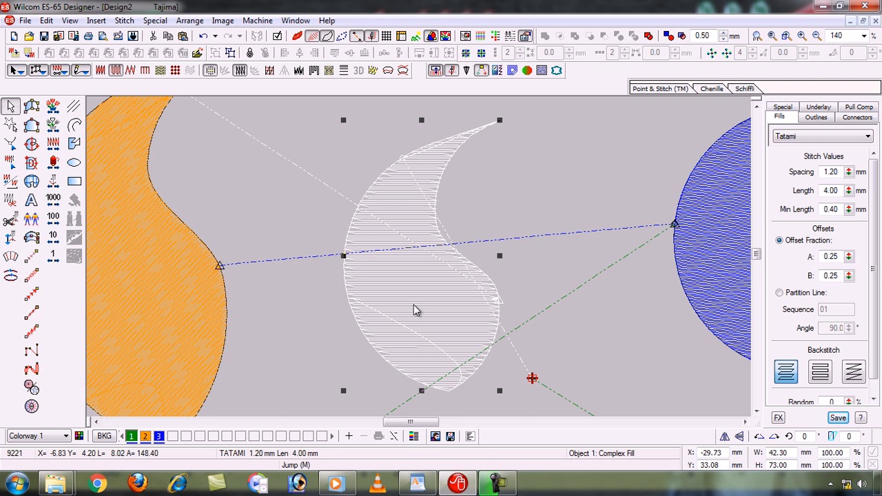
{"action": "left_click", "coordinate": [315, 72]}
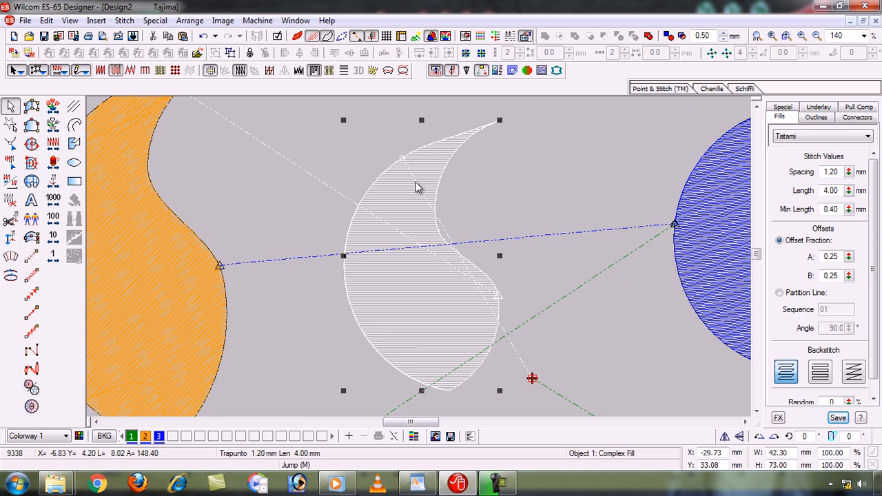
{"action": "key", "text": "t"}
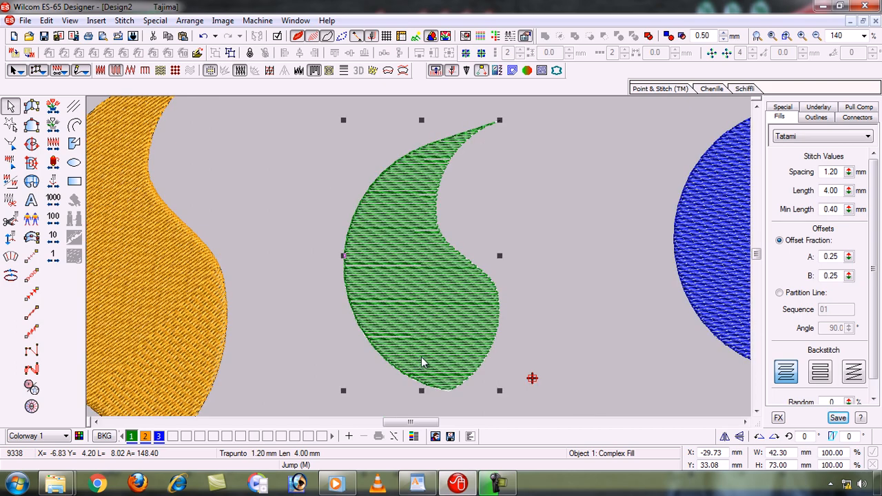
- Set the orange shape's Tatami stitch spacing to 1.00 mm
{"action": "key", "text": "0"}
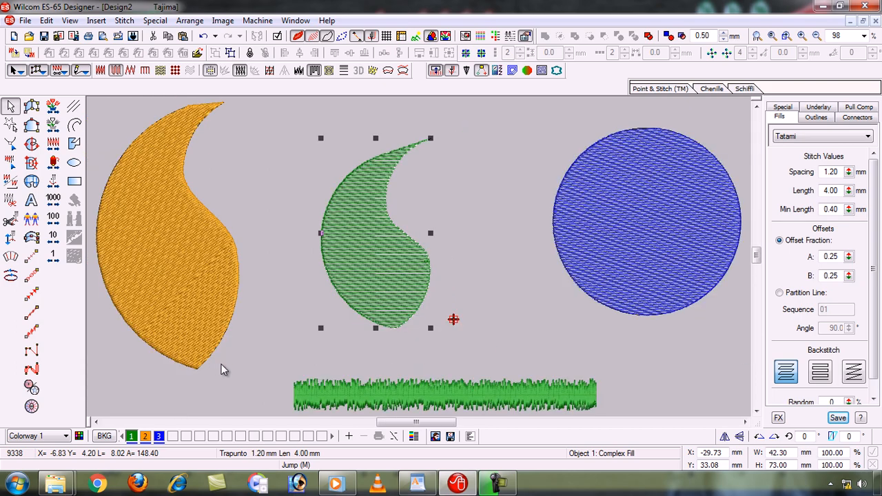
{"action": "key", "text": "b"}
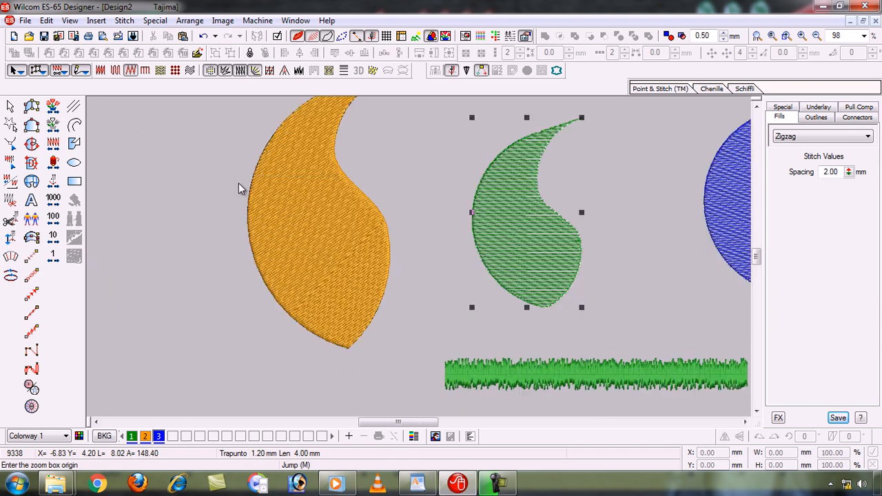
{"action": "left_click_drag", "start_coordinate": [238, 183], "coordinate": [310, 159]}
{"action": "left_click", "coordinate": [307, 139]}
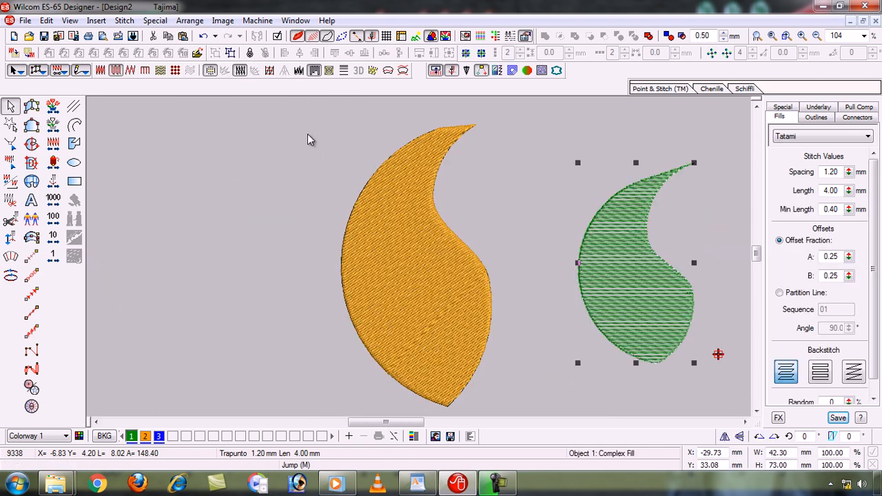
{"action": "left_click", "coordinate": [394, 232]}
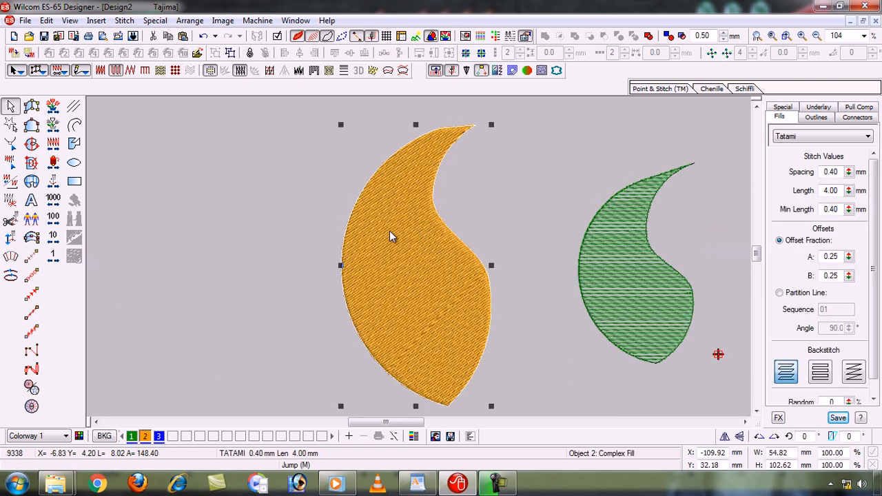
{"action": "left_click", "coordinate": [839, 173]}
{"action": "key", "text": "BackSpace"}
{"action": "key", "text": "BackSpace"}
{"action": "key", "text": "BackSpace"}
{"action": "key", "text": "BackSpace"}
{"action": "type", "text": "1.00"}
{"action": "key", "text": "Return"}
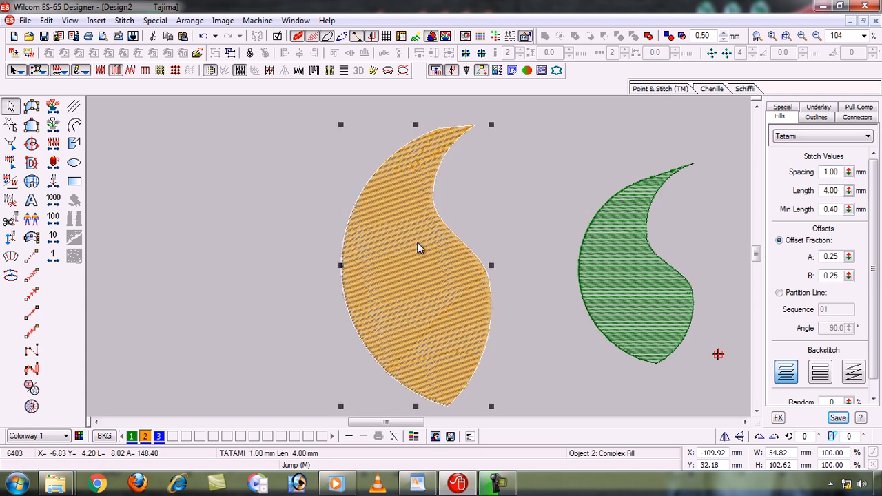
- Apply the Trapunto effect to the orange shape with TrueView off, then restore TrueView and show the whole design
{"action": "key", "text": "t"}
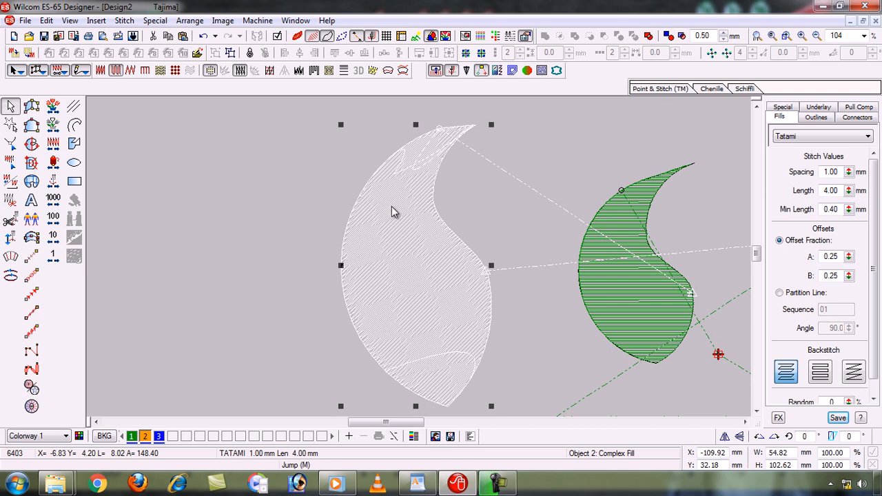
{"action": "left_click", "coordinate": [315, 71]}
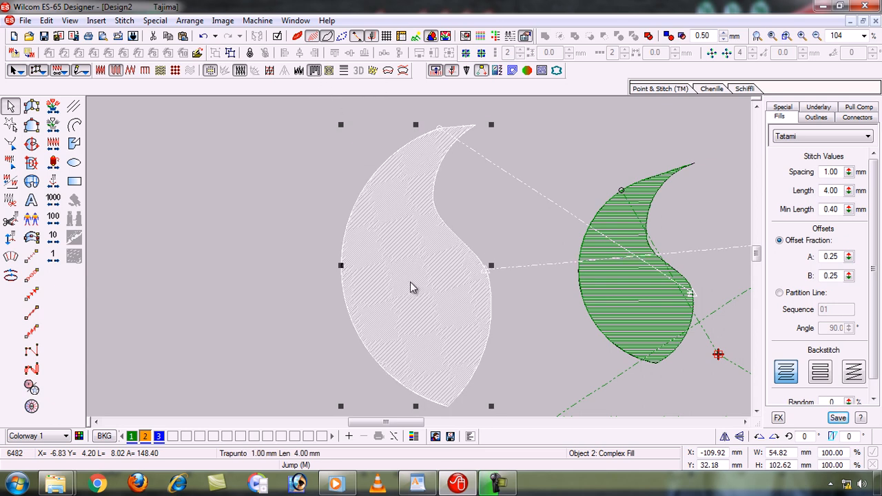
{"action": "key", "text": "t"}
{"action": "key", "text": "0"}
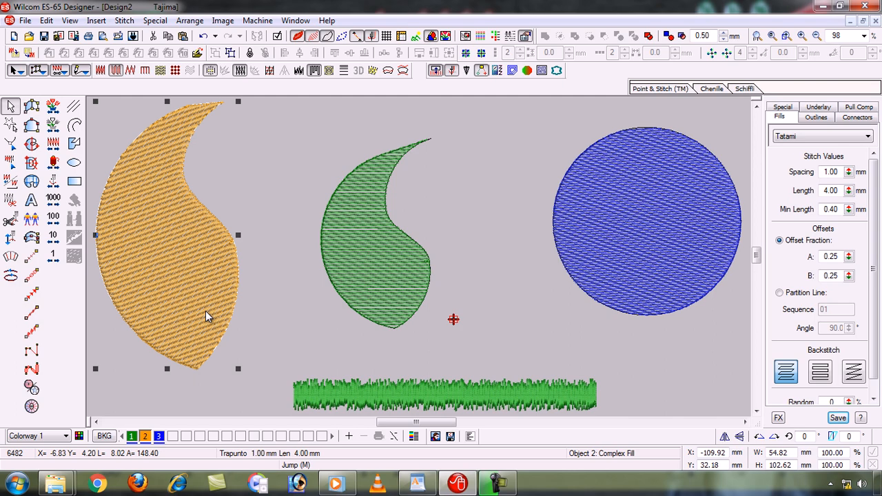
- Switch to the WordPad topic list, highlight the "Group, UnGroup" line and return to Wilcom
{"action": "left_click", "coordinate": [416, 484]}
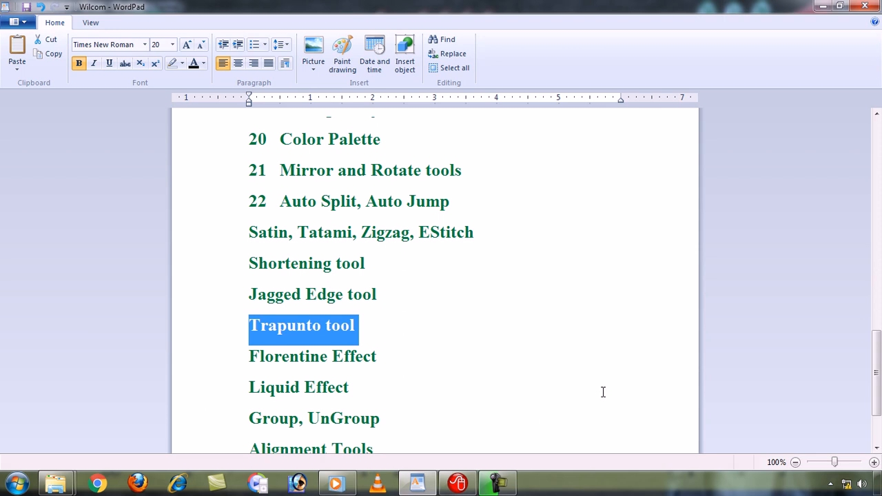
{"action": "left_click", "coordinate": [201, 425]}
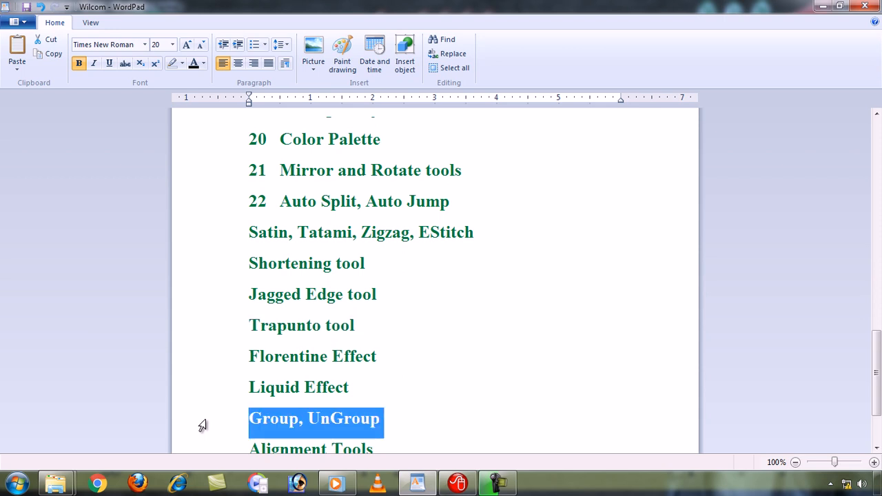
{"action": "left_click", "coordinate": [413, 487]}
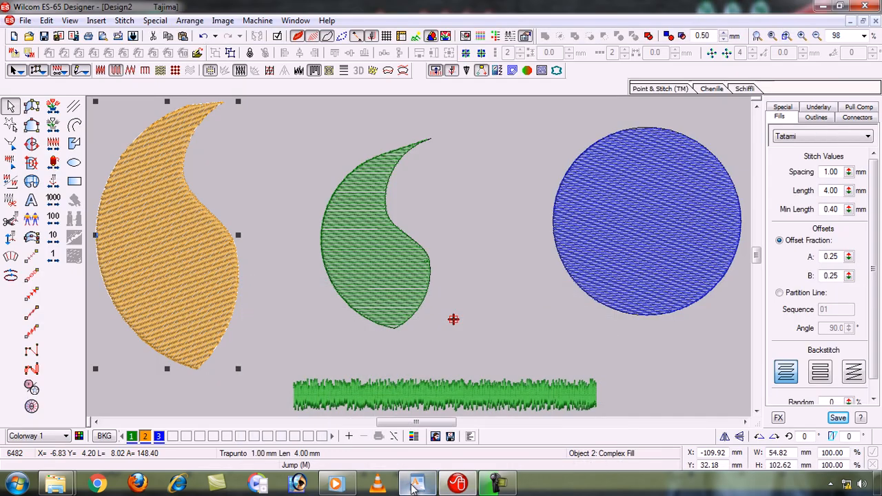
- Set the green shape's Tatami spacing to 0.40 mm and recolour its duplicate on top with blue, colour 3
{"action": "left_click", "coordinate": [489, 294]}
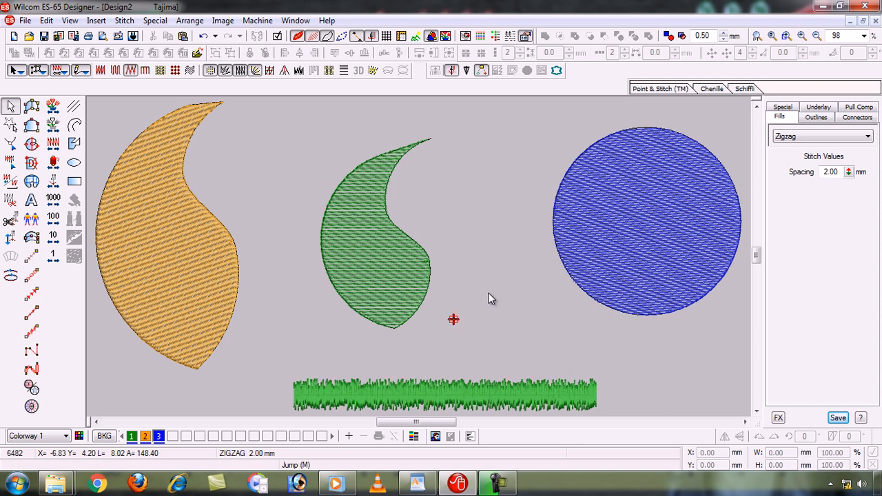
{"action": "left_click", "coordinate": [365, 264]}
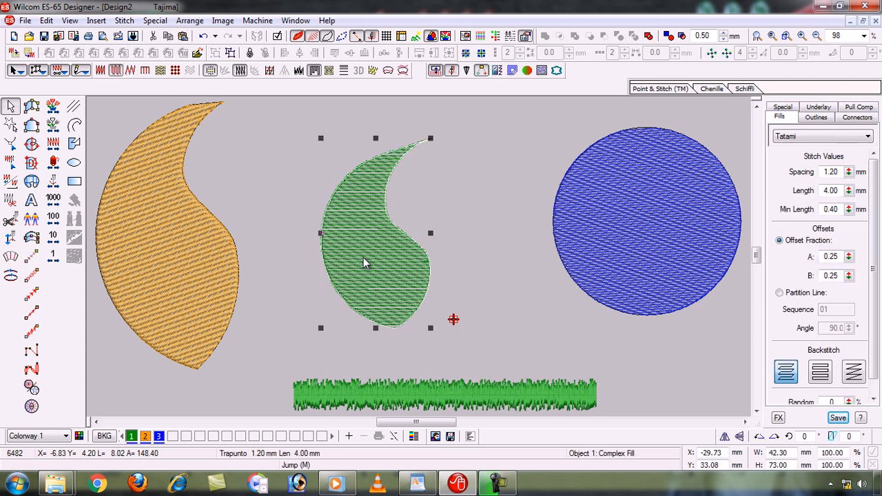
{"action": "left_click_drag", "start_coordinate": [840, 171], "coordinate": [816, 174]}
{"action": "type", "text": "0.40"}
{"action": "key", "text": "Return"}
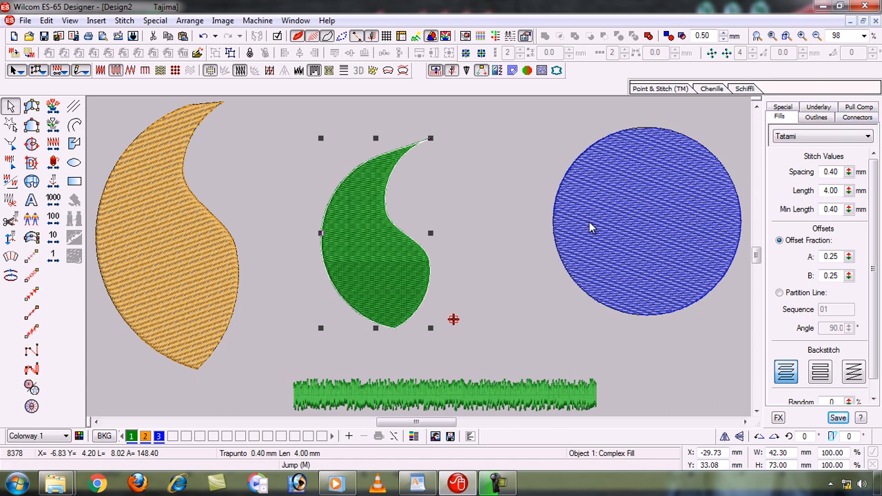
{"action": "left_click", "coordinate": [158, 437]}
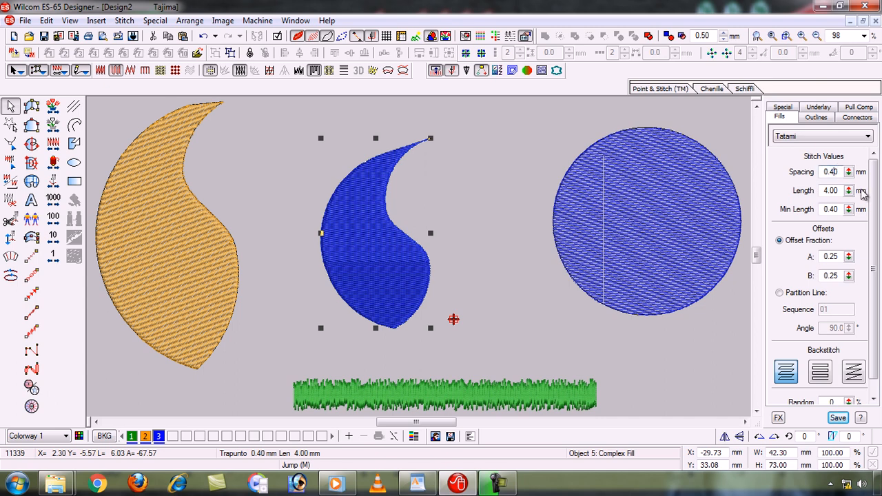
- Set the blue duplicate's Tatami stitch spacing to 1.00 mm
{"action": "key", "text": "BackSpace"}
{"action": "key", "text": "BackSpace"}
{"action": "key", "text": "BackSpace"}
{"action": "type", "text": "1"}
{"action": "key", "text": "Return"}
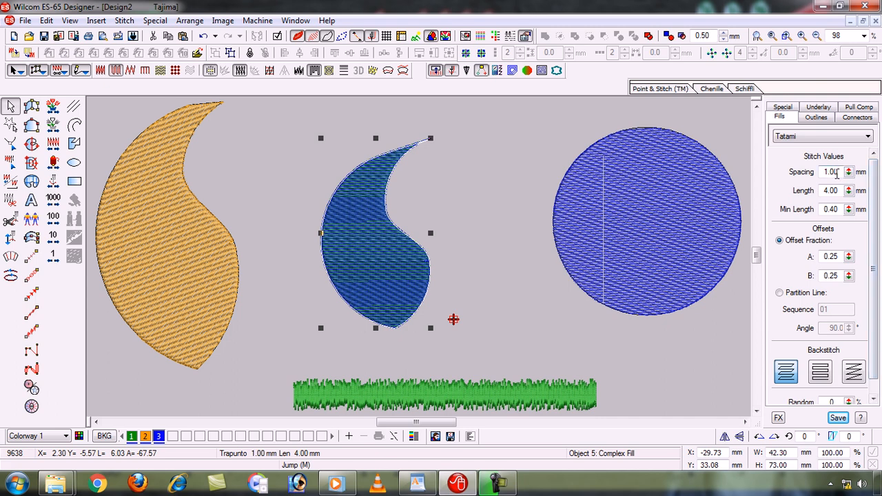
- Widen the blue duplicate's Tatami stitch spacing to 1.30 mm
{"action": "left_click", "coordinate": [841, 173]}
{"action": "key", "text": "BackSpace"}
{"action": "key", "text": "BackSpace"}
{"action": "type", "text": "3"}
{"action": "key", "text": "Return"}
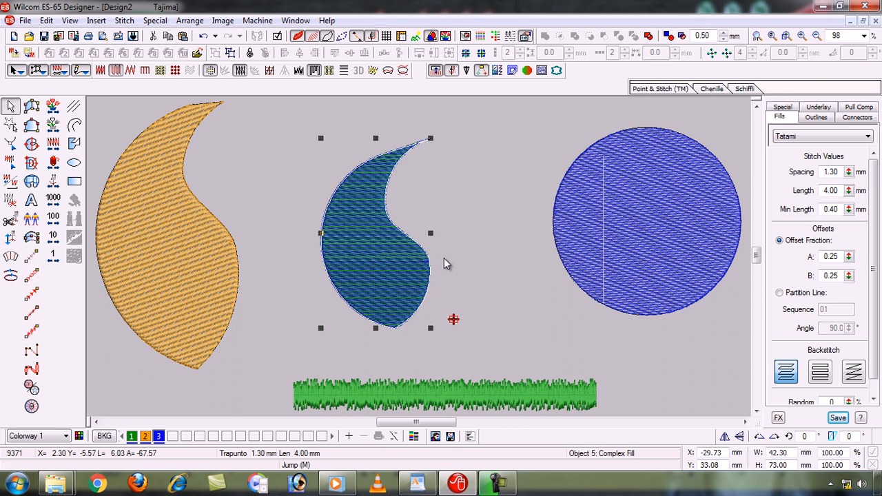
- Reshape the blue duplicate's stitch angle so its Tatami rows slope upward to the right
{"action": "key", "text": "h"}
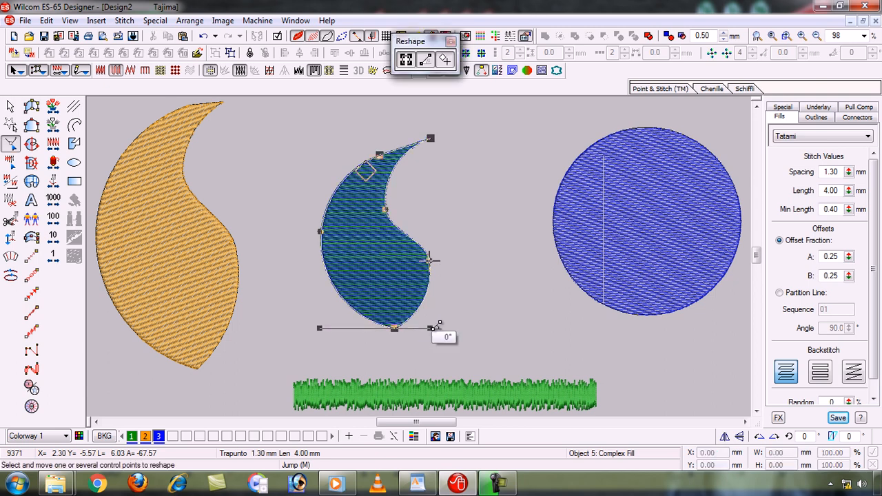
{"action": "left_click_drag", "start_coordinate": [437, 322], "coordinate": [486, 256]}
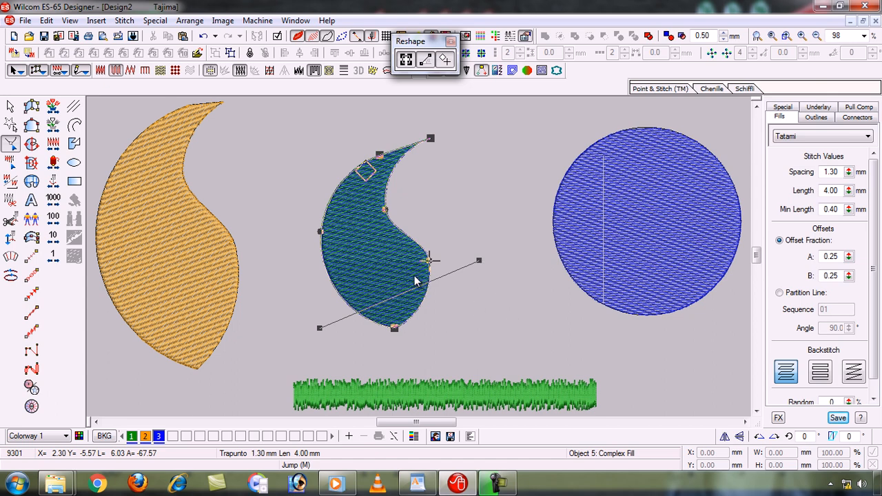
{"action": "key", "text": "Escape"}
- Set the blue duplicate's Tatami stitch spacing to 1.60 mm
{"action": "key", "text": "b"}
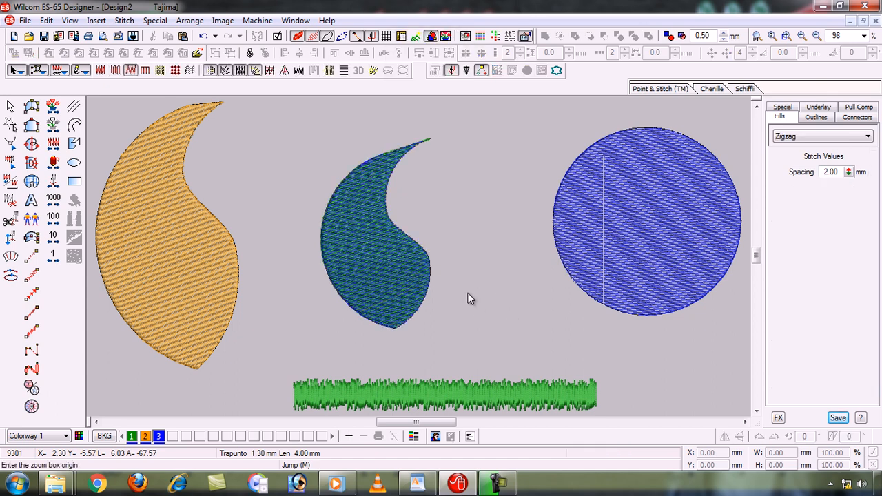
{"action": "left_click_drag", "start_coordinate": [317, 147], "coordinate": [443, 291]}
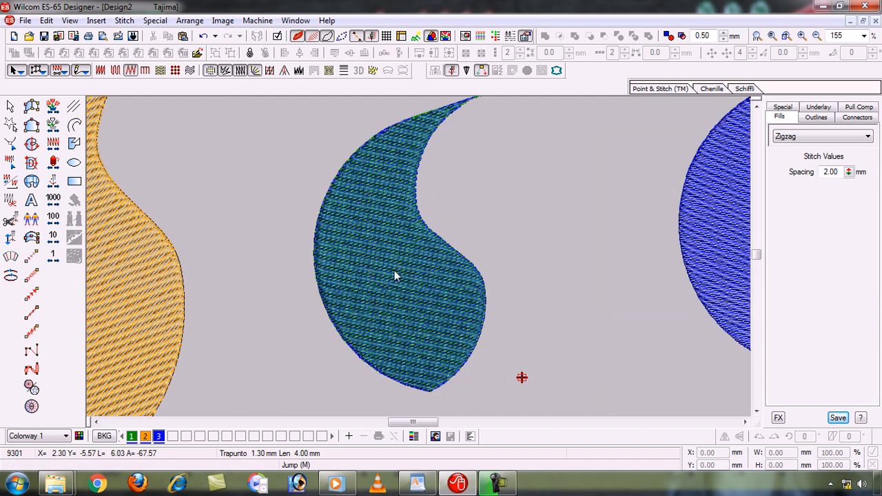
{"action": "left_click", "coordinate": [385, 251]}
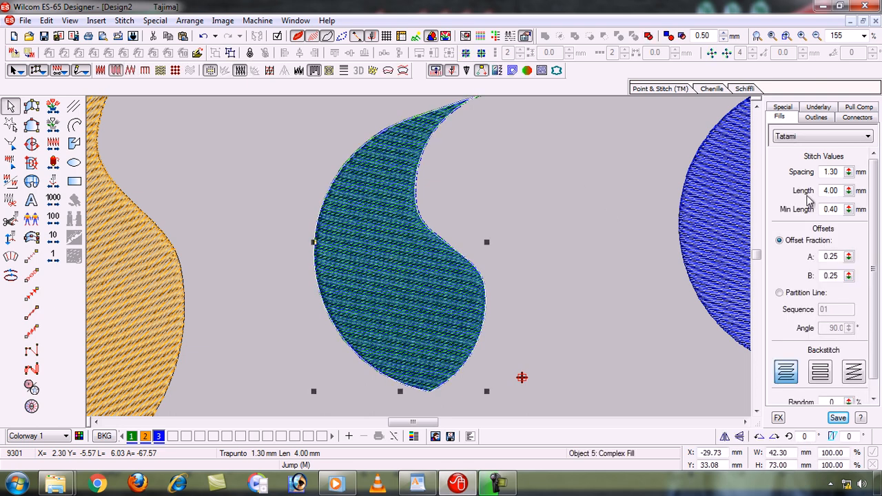
{"action": "left_click", "coordinate": [842, 174]}
{"action": "key", "text": "BackSpace"}
{"action": "key", "text": "BackSpace"}
{"action": "type", "text": "6"}
{"action": "key", "text": "Return"}
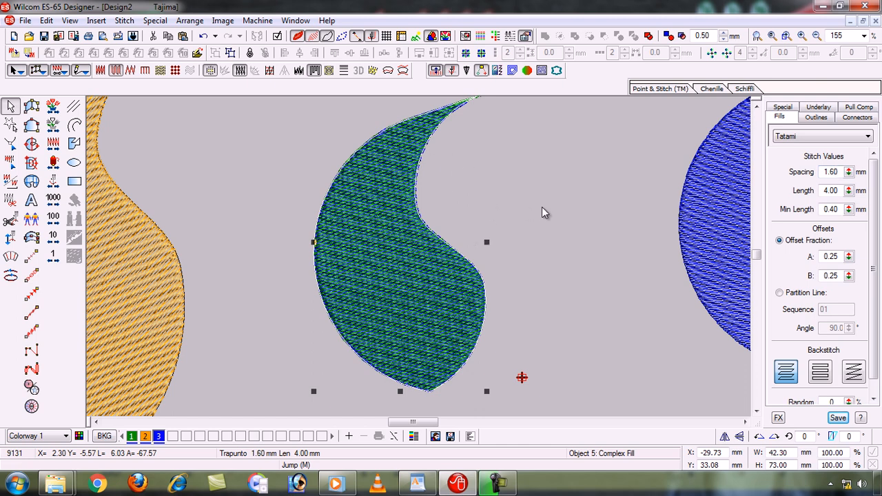
- Show that the overlapping shapes are separate by moving the blue one off the green one, and undo the move
{"action": "key", "text": "shift+z"}
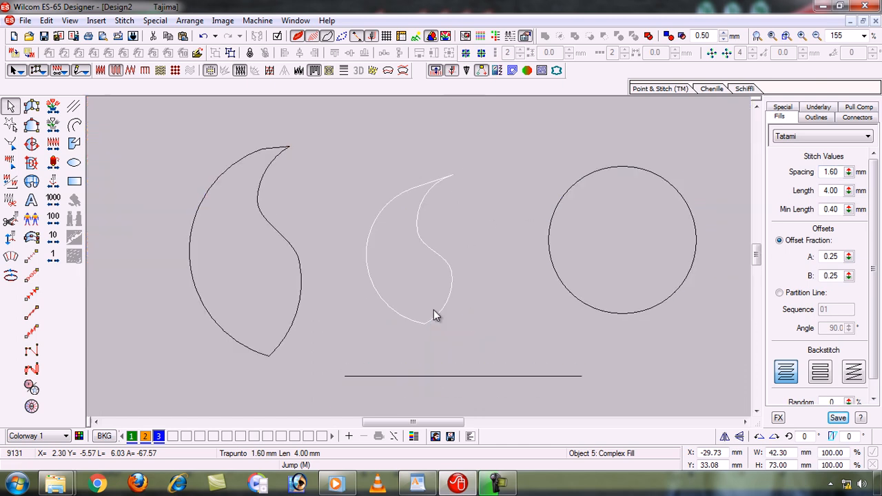
{"action": "left_click", "coordinate": [327, 197]}
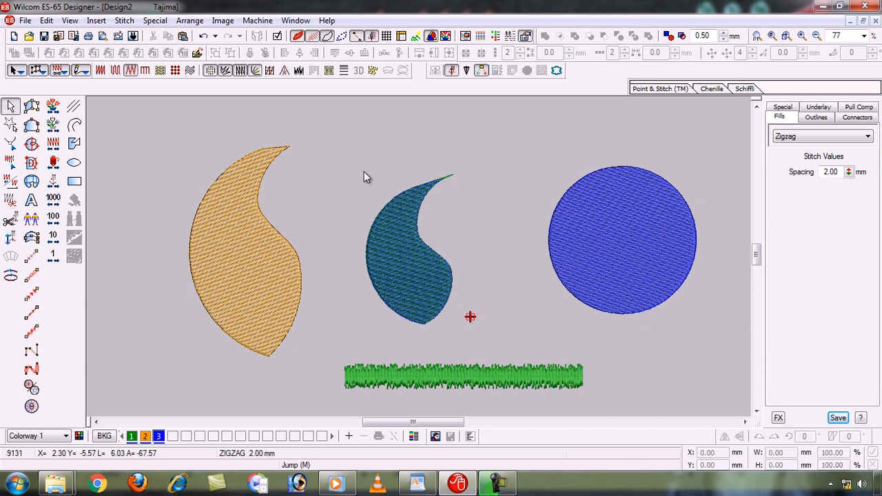
{"action": "left_click_drag", "start_coordinate": [347, 161], "coordinate": [495, 337]}
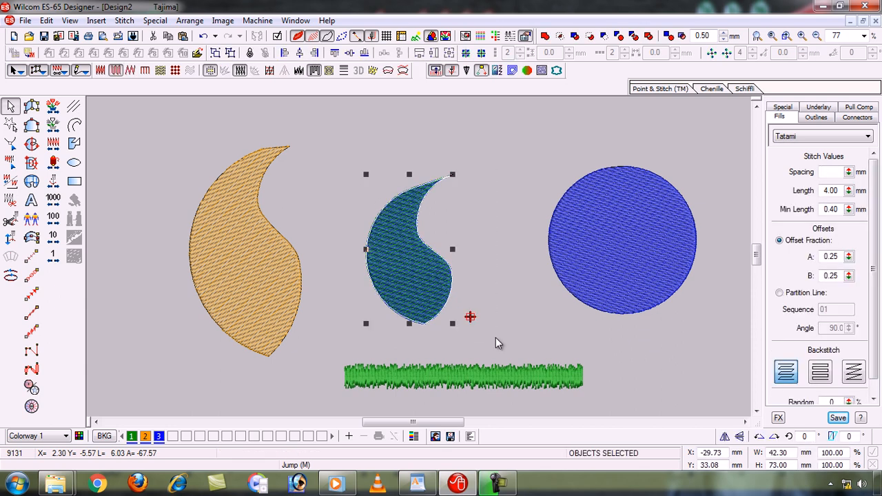
{"action": "left_click", "coordinate": [495, 337]}
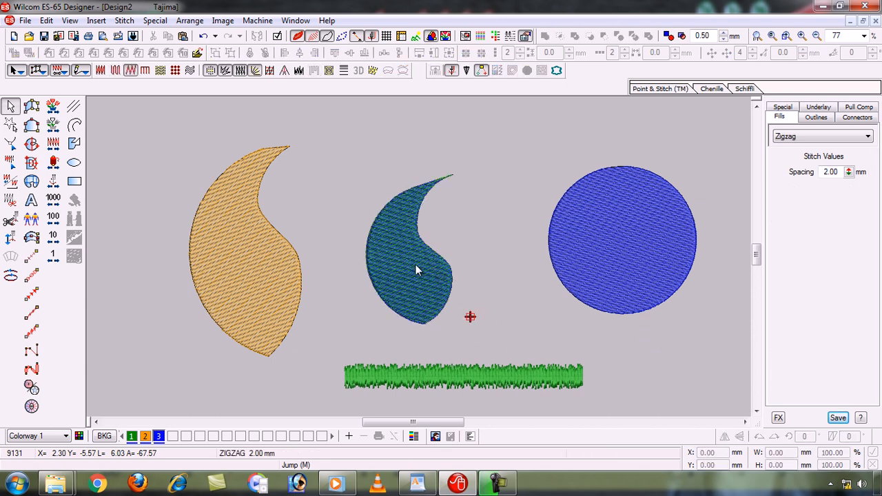
{"action": "left_click_drag", "start_coordinate": [415, 264], "coordinate": [497, 260]}
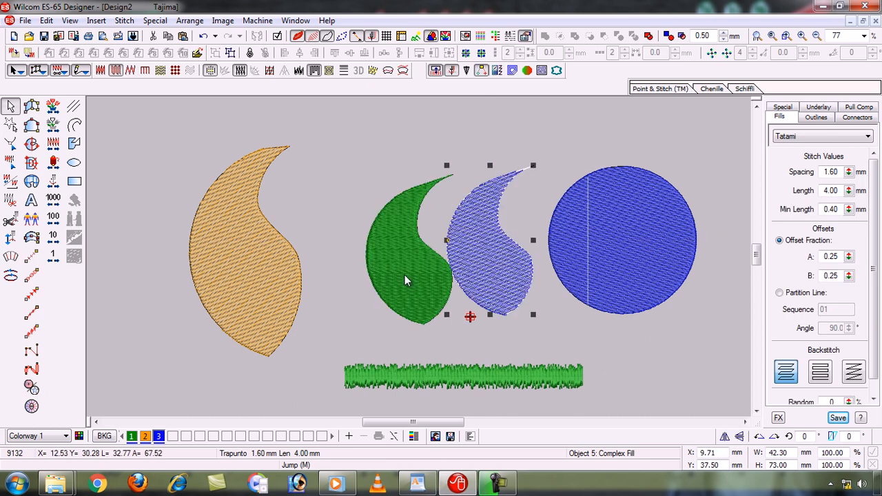
{"action": "key", "text": "ctrl+z"}
- Group the overlapping green and blue shapes and move the group slightly up and to the right
{"action": "left_click_drag", "start_coordinate": [331, 150], "coordinate": [480, 341]}
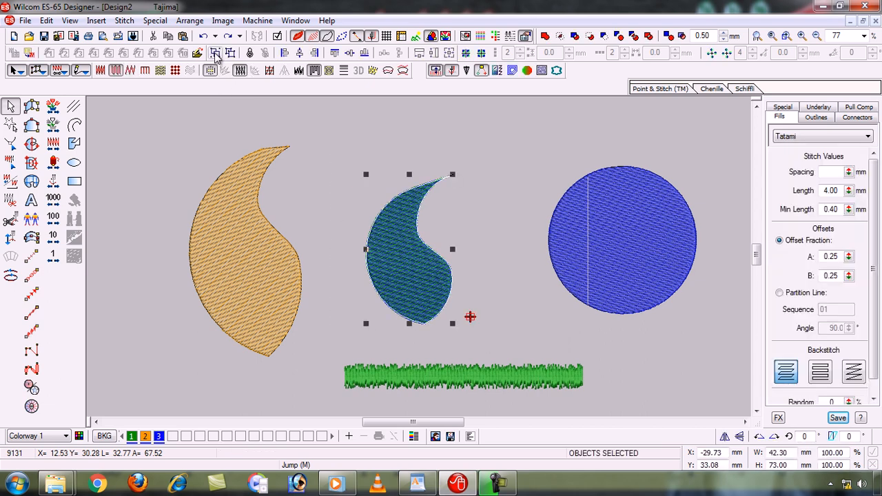
{"action": "left_click", "coordinate": [496, 297]}
{"action": "left_click_drag", "start_coordinate": [420, 288], "coordinate": [435, 268]}
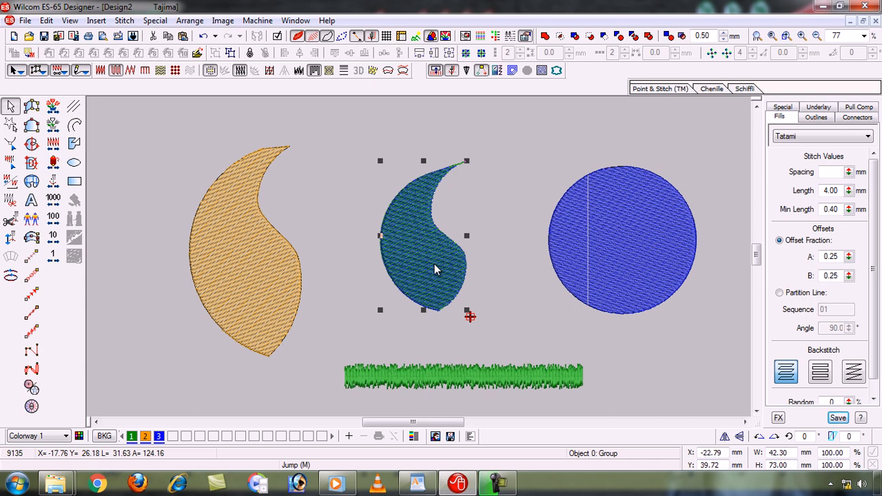
{"action": "left_click", "coordinate": [498, 309]}
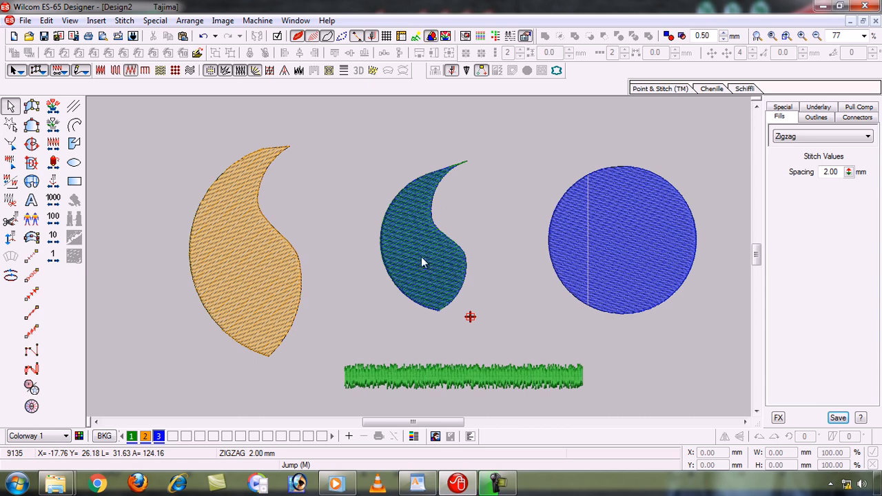
- Ungroup the green and blue shapes, test it by moving the blue one toward the circle, and undo that move
{"action": "left_click", "coordinate": [442, 268]}
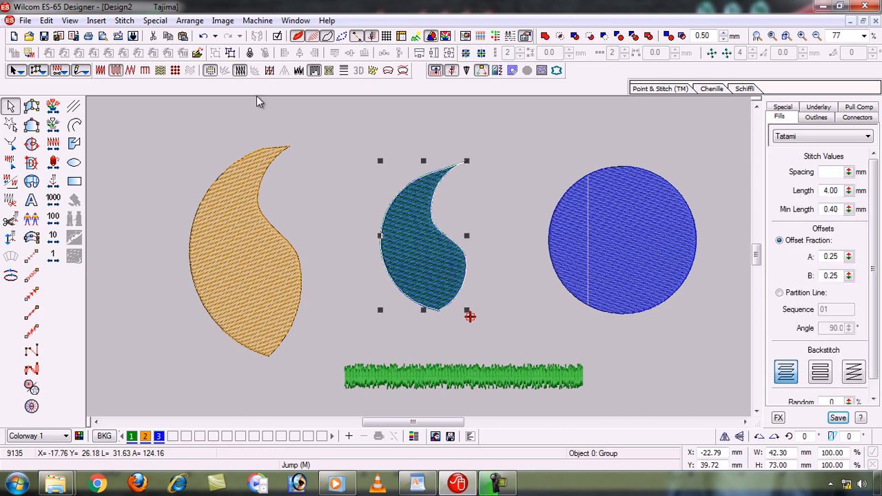
{"action": "left_click", "coordinate": [229, 53]}
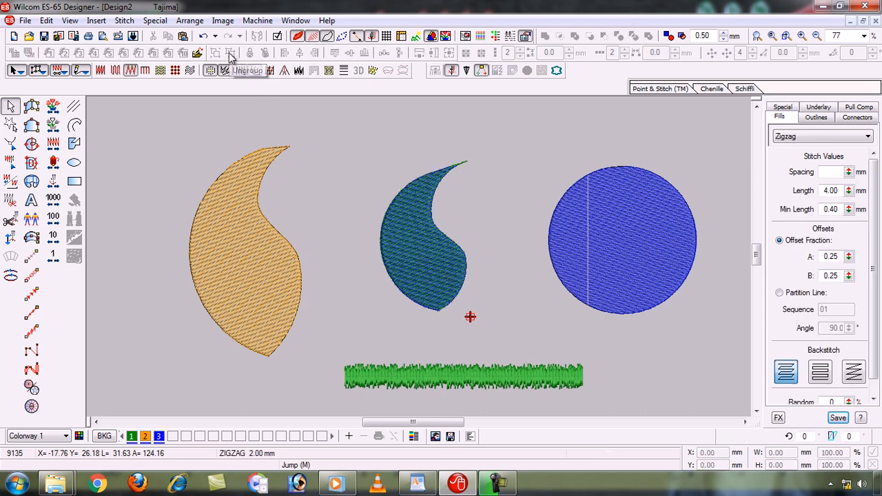
{"action": "left_click", "coordinate": [421, 266]}
{"action": "left_click_drag", "start_coordinate": [423, 270], "coordinate": [523, 248]}
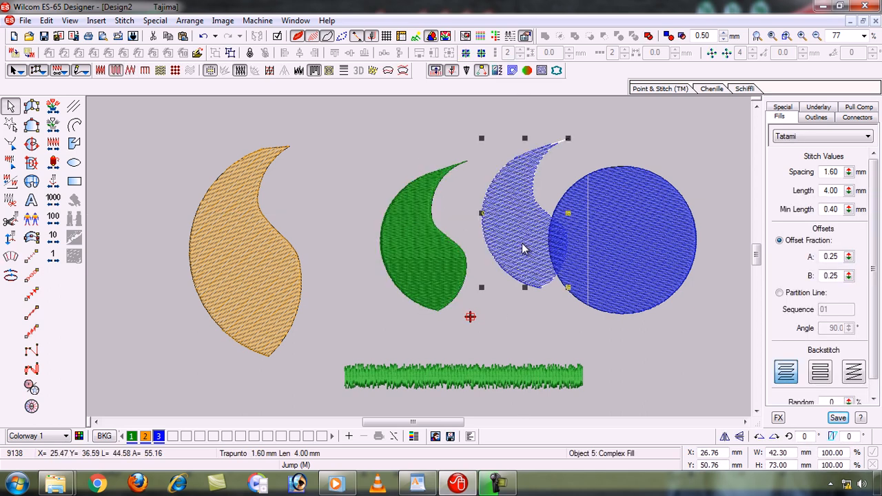
{"action": "key", "text": "ctrl+z"}
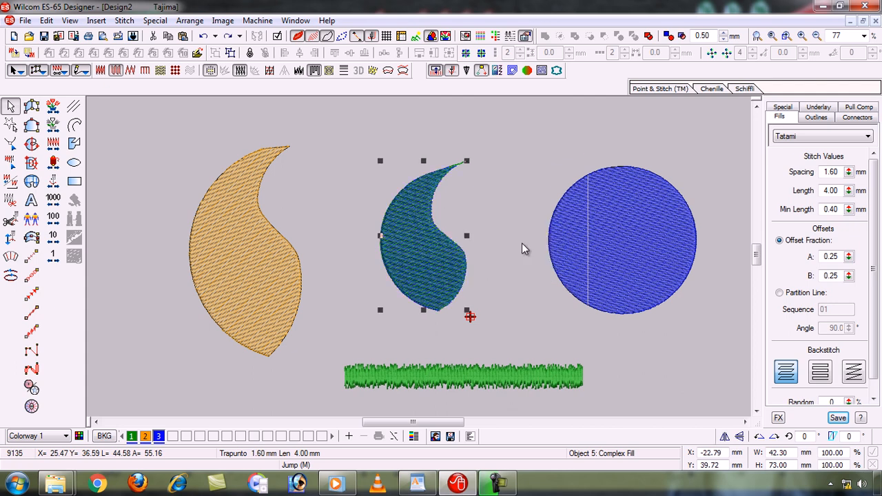
- Switch to the WordPad topic list
{"action": "left_click", "coordinate": [417, 482]}
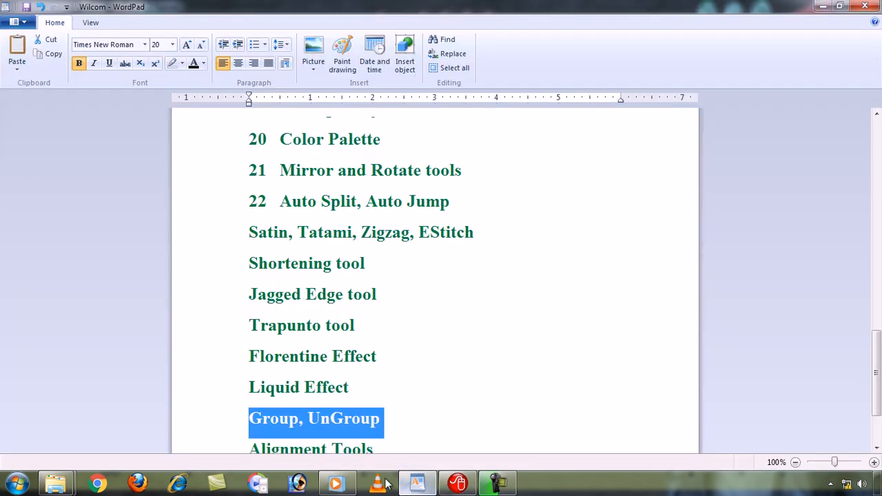